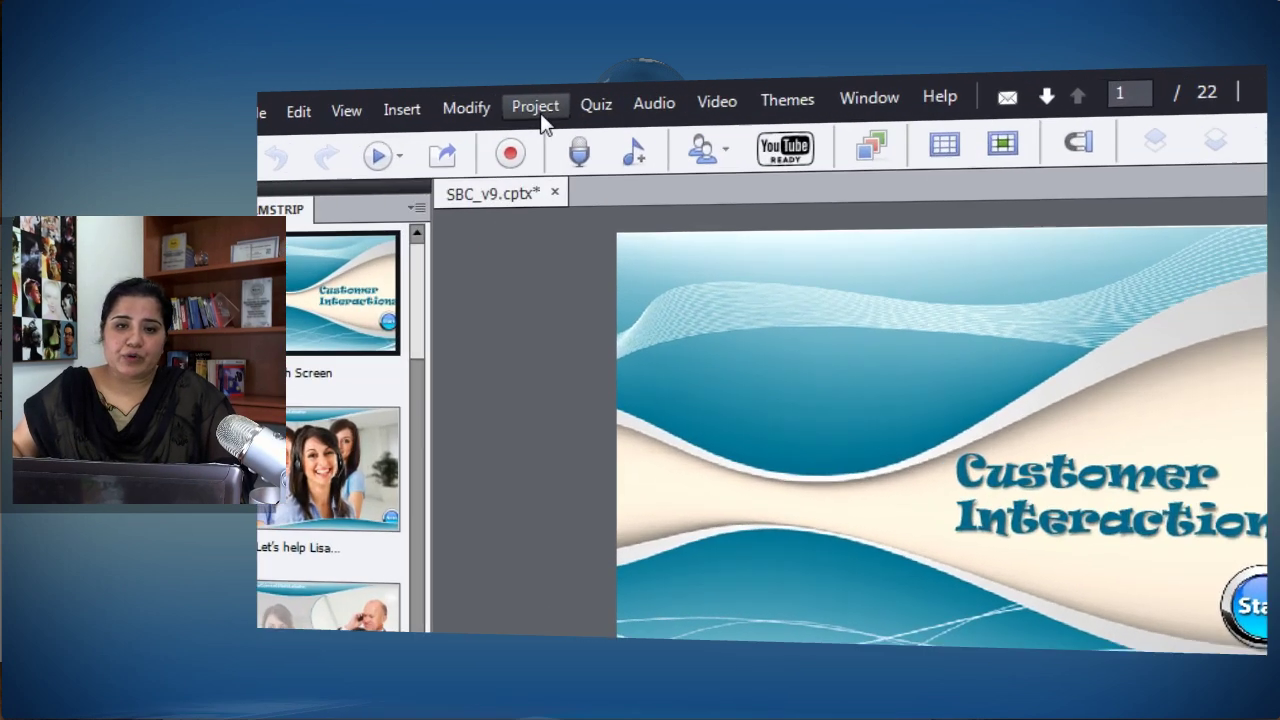
Step: Open the Table of Contents skin settings, review the Playback Control and Borders tabs, then return to TOC
click(487, 101)
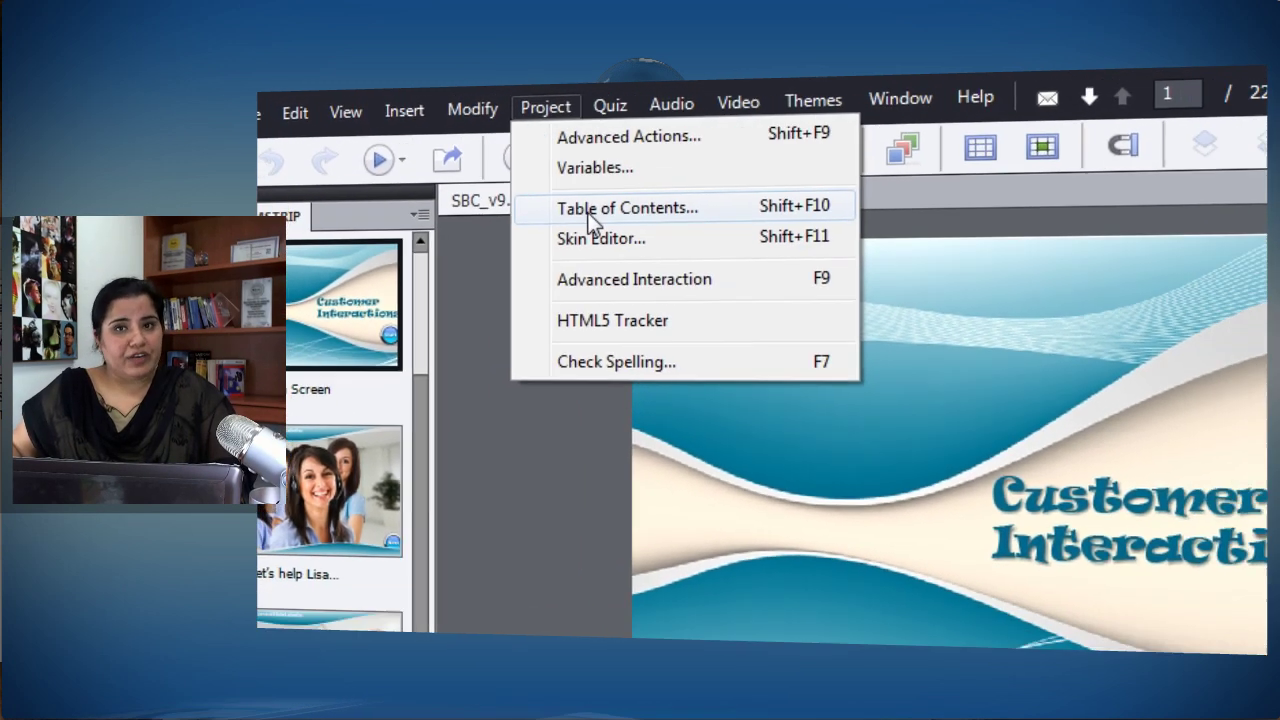
click(620, 230)
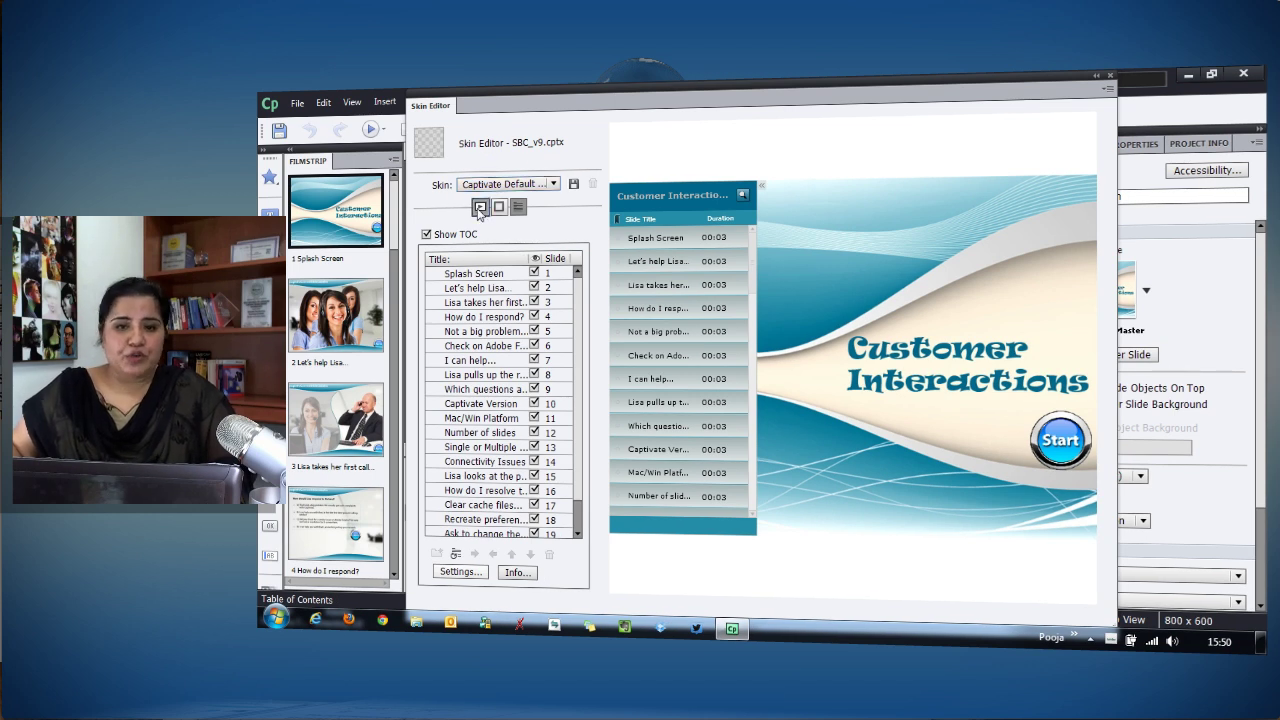
click(480, 207)
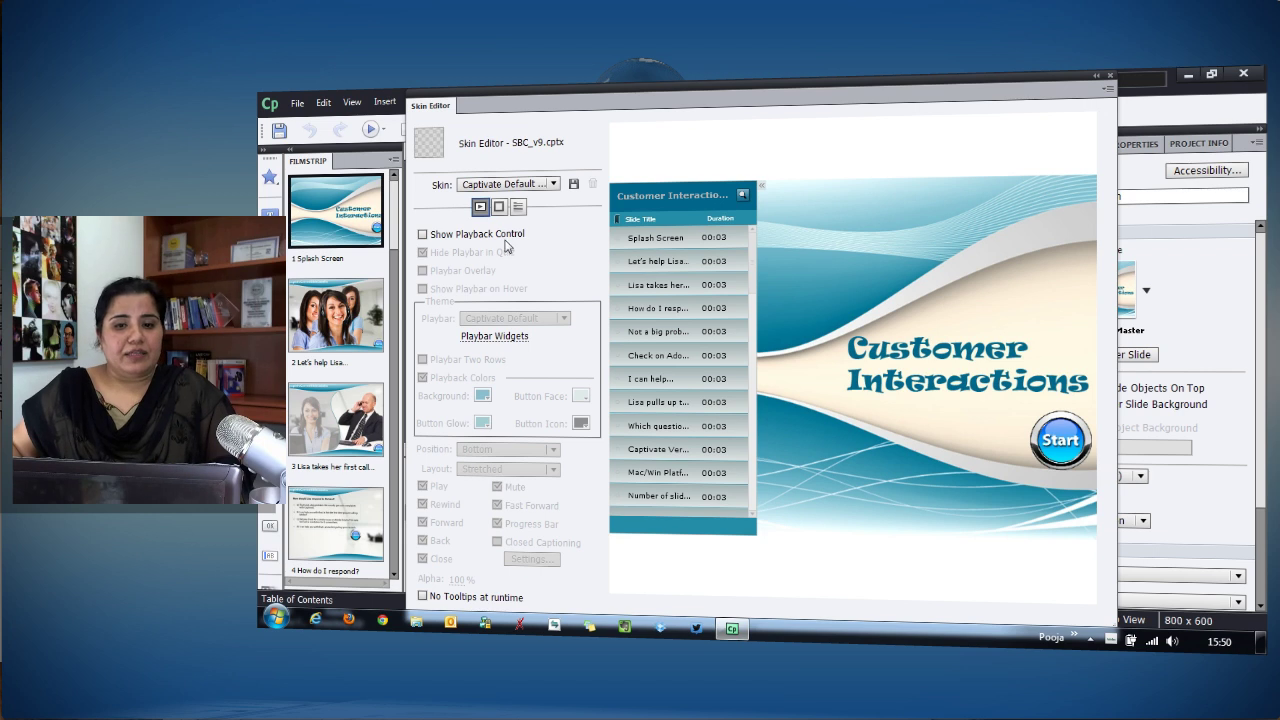
click(499, 207)
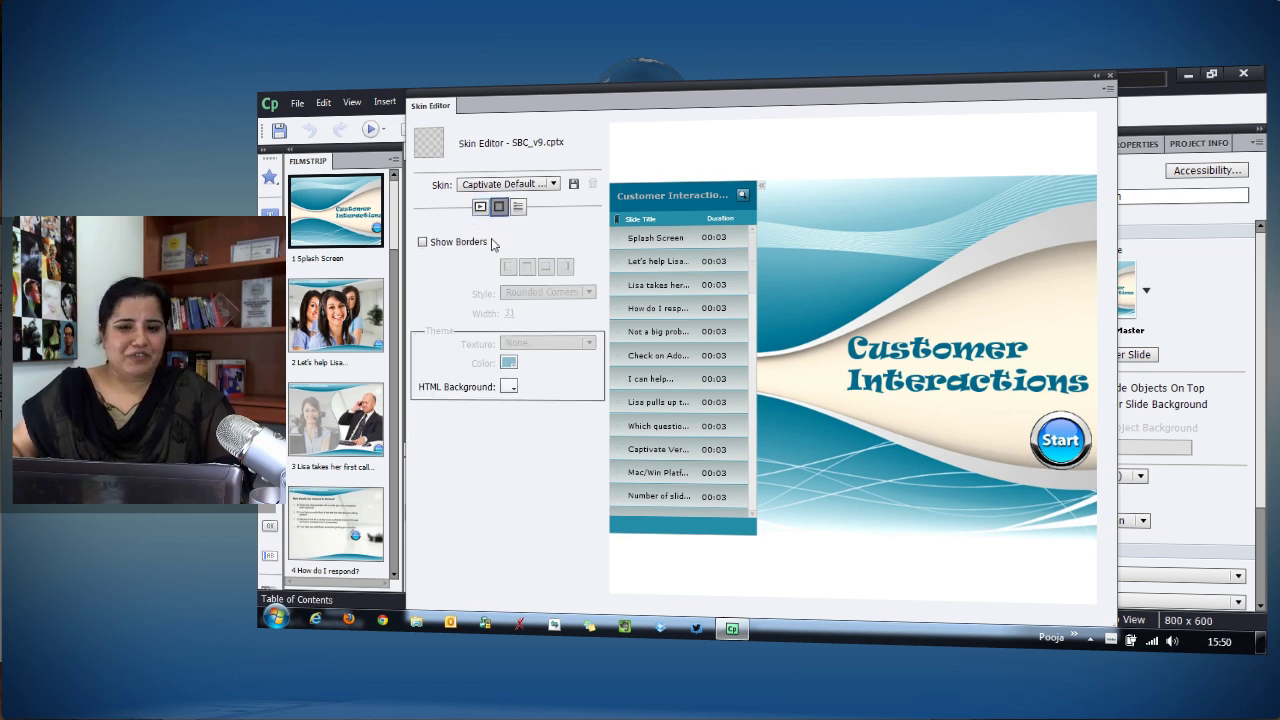
click(484, 208)
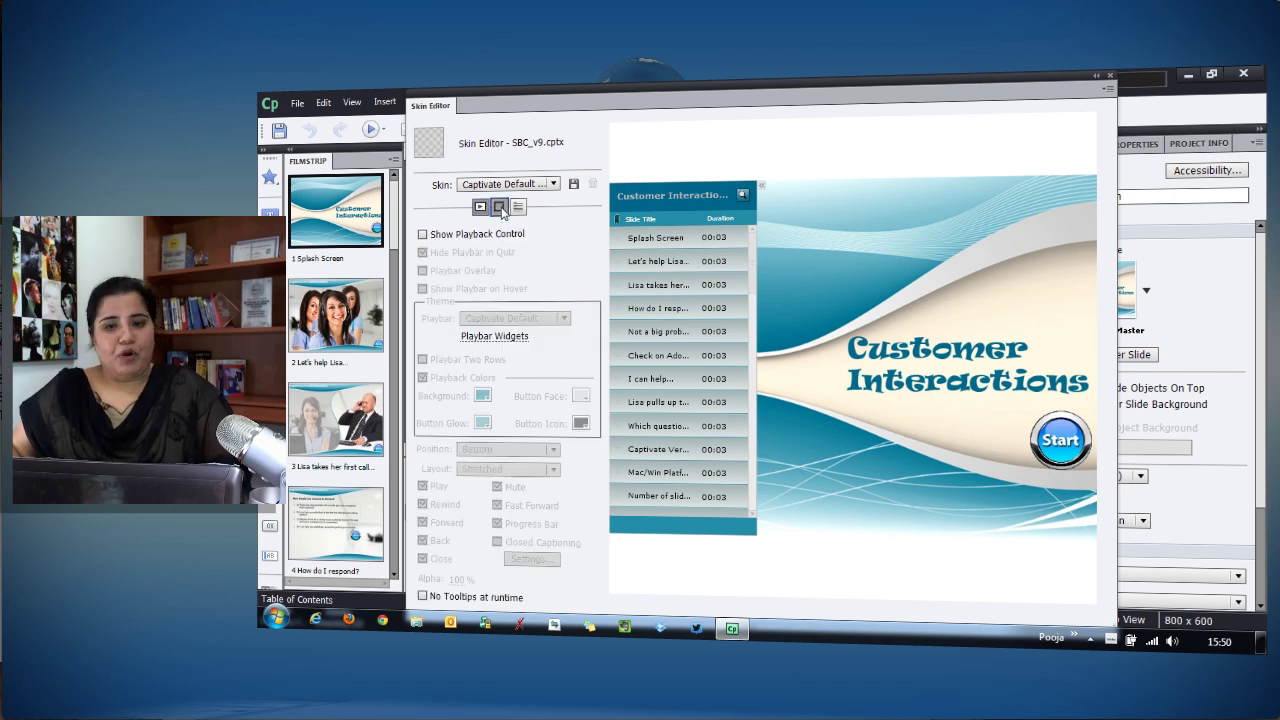
click(500, 207)
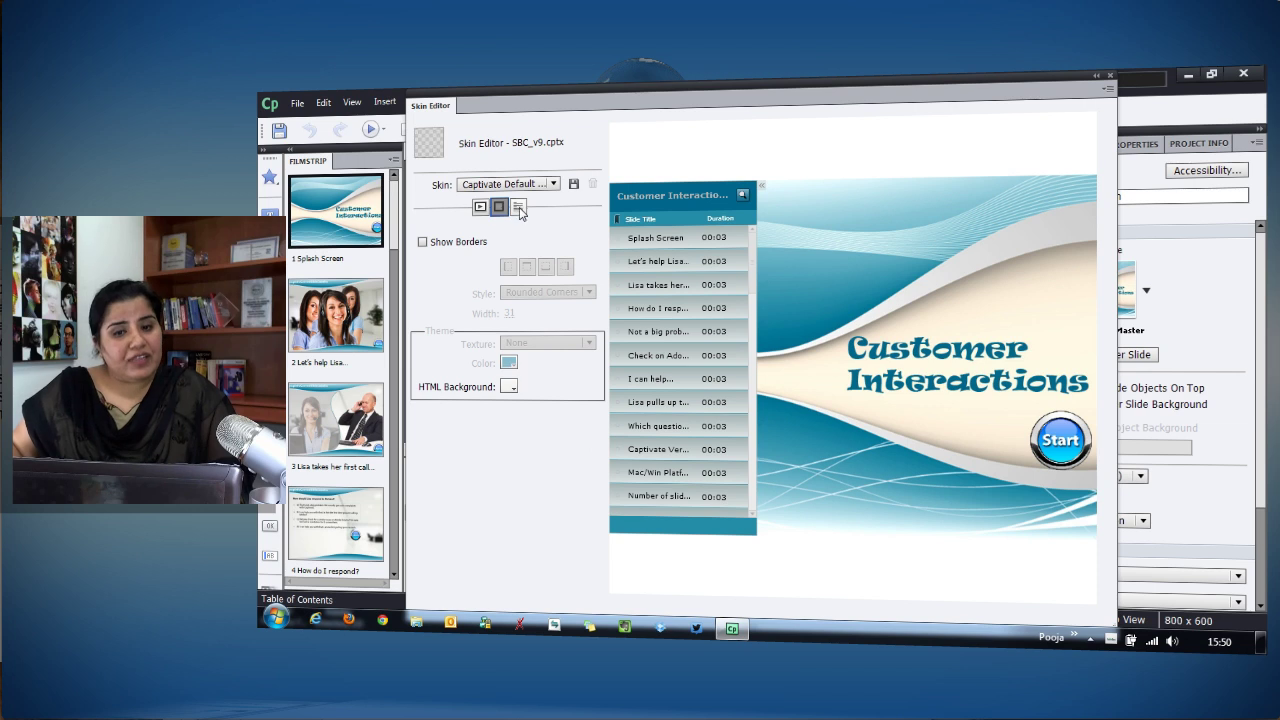
click(518, 207)
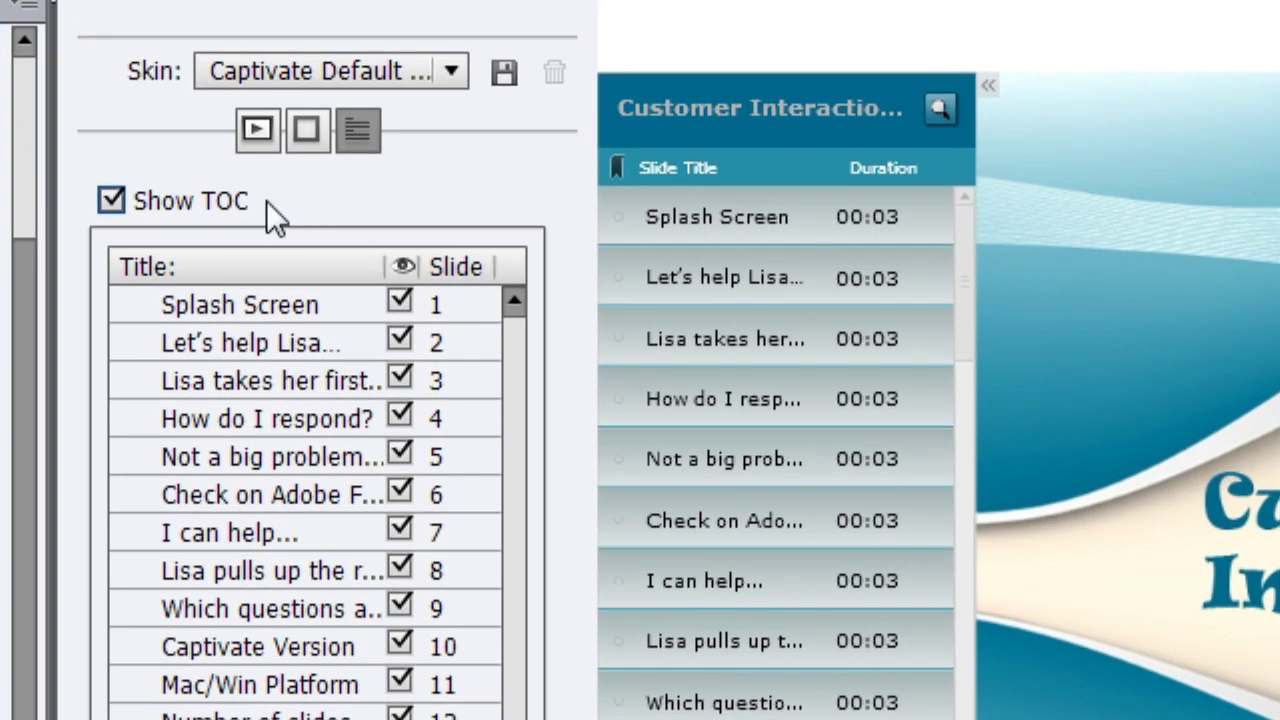
click(111, 201)
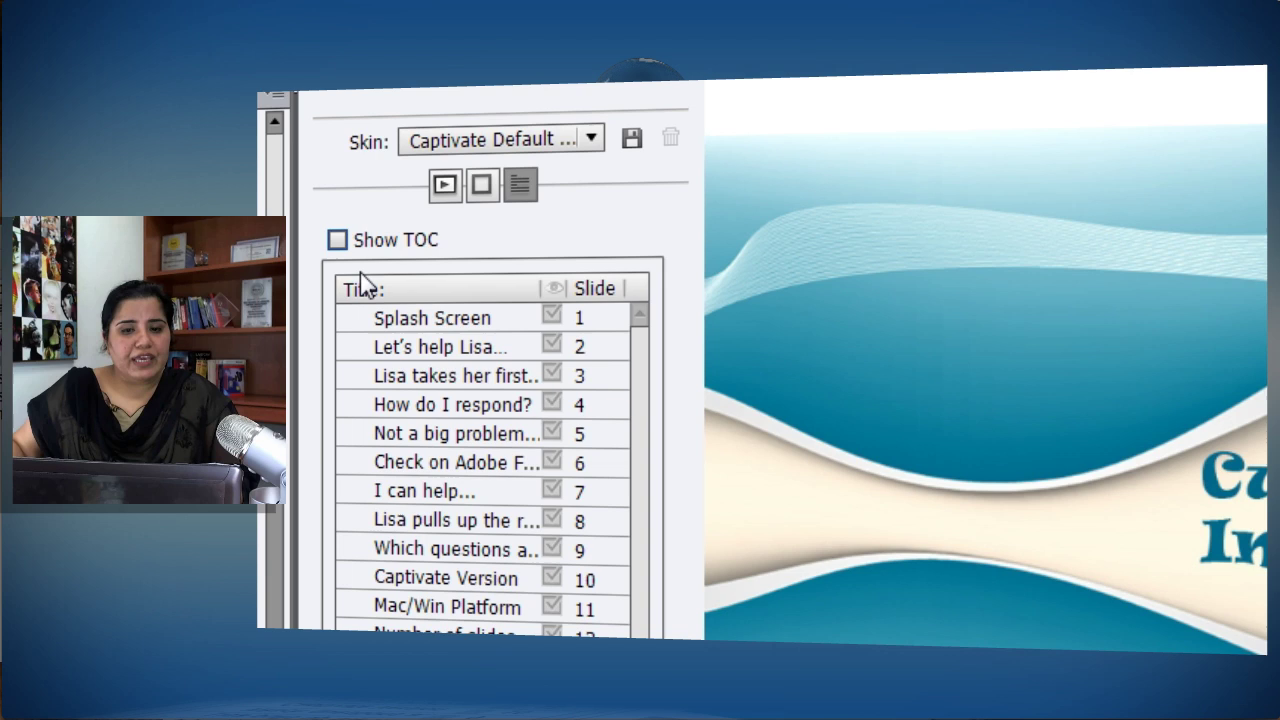
click(338, 239)
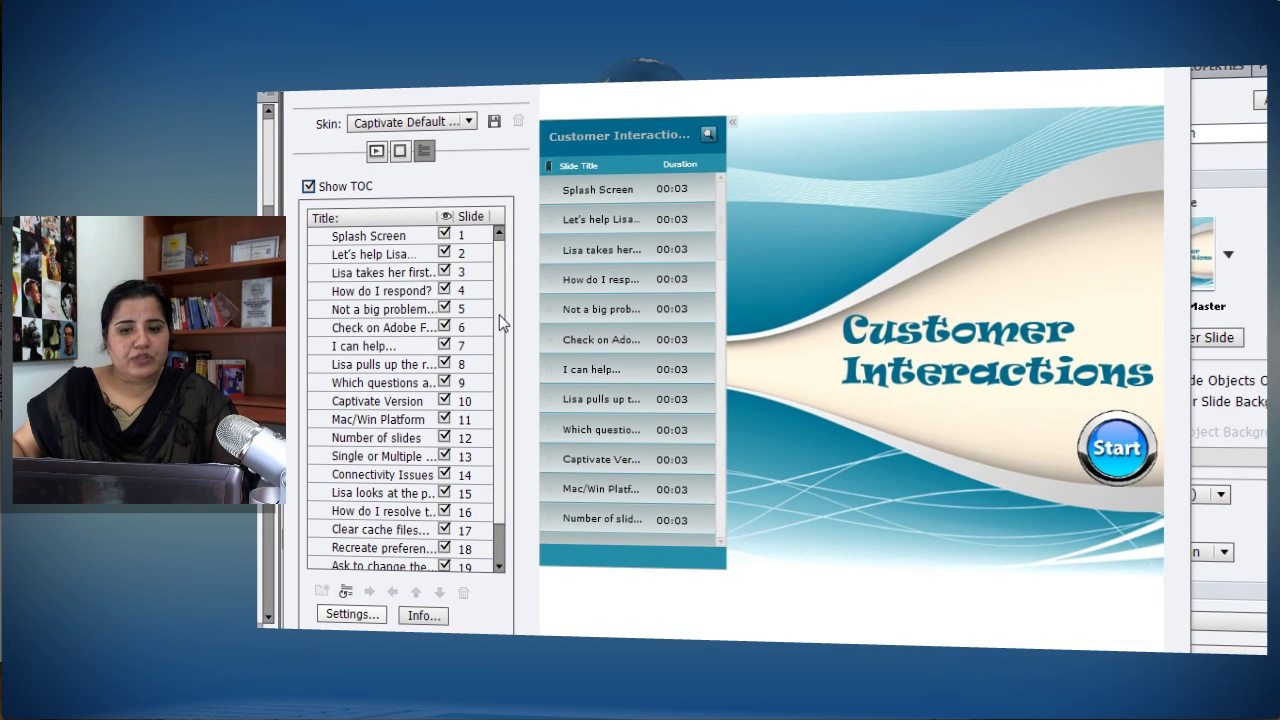
scroll(498, 389, down, 2)
scroll(498, 389, up, 2)
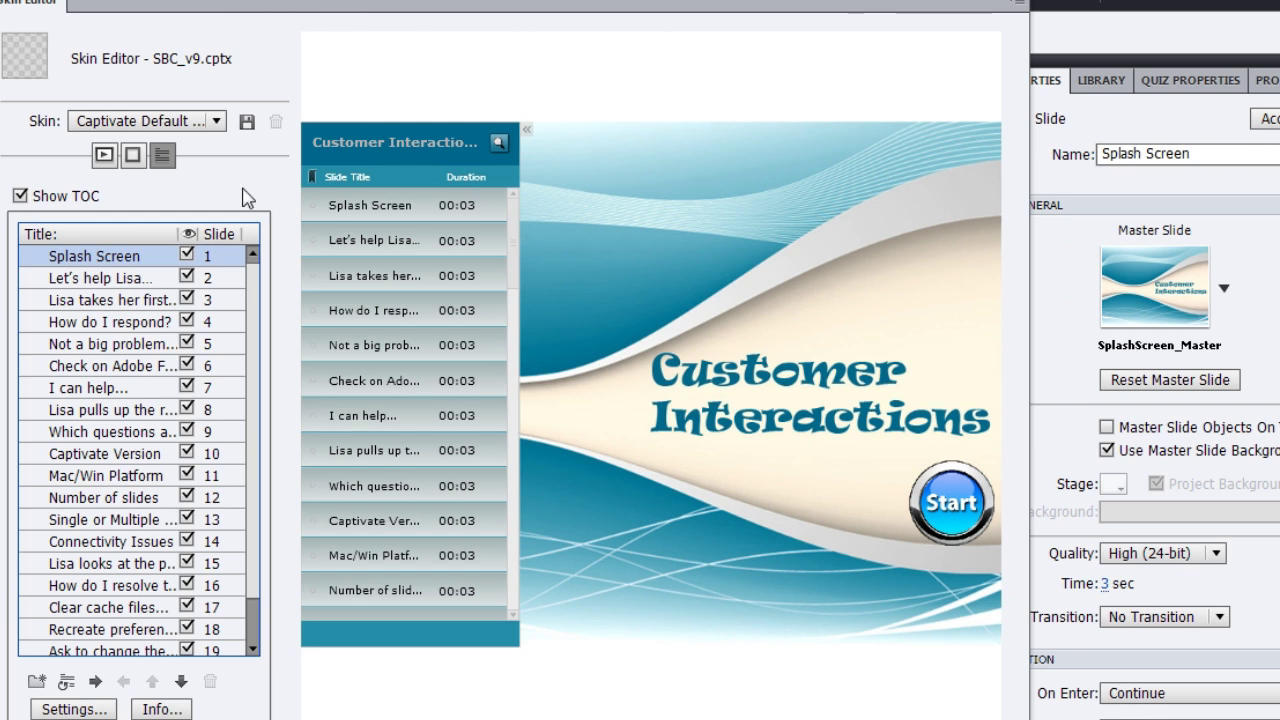
drag(306, 5, 453, 5)
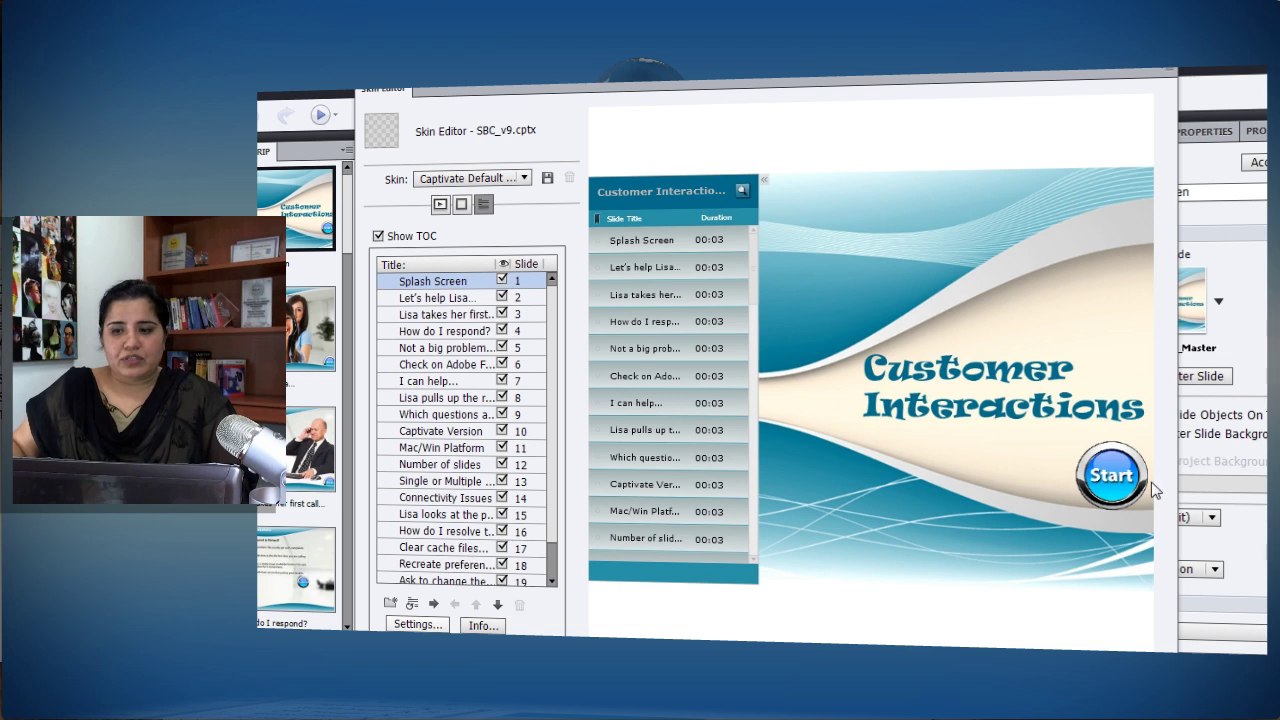
Step: Uncheck the Splash Screen and slides 5, 6, 7, 10, 11, 12, 13 and 14 in the TOC list
click(502, 281)
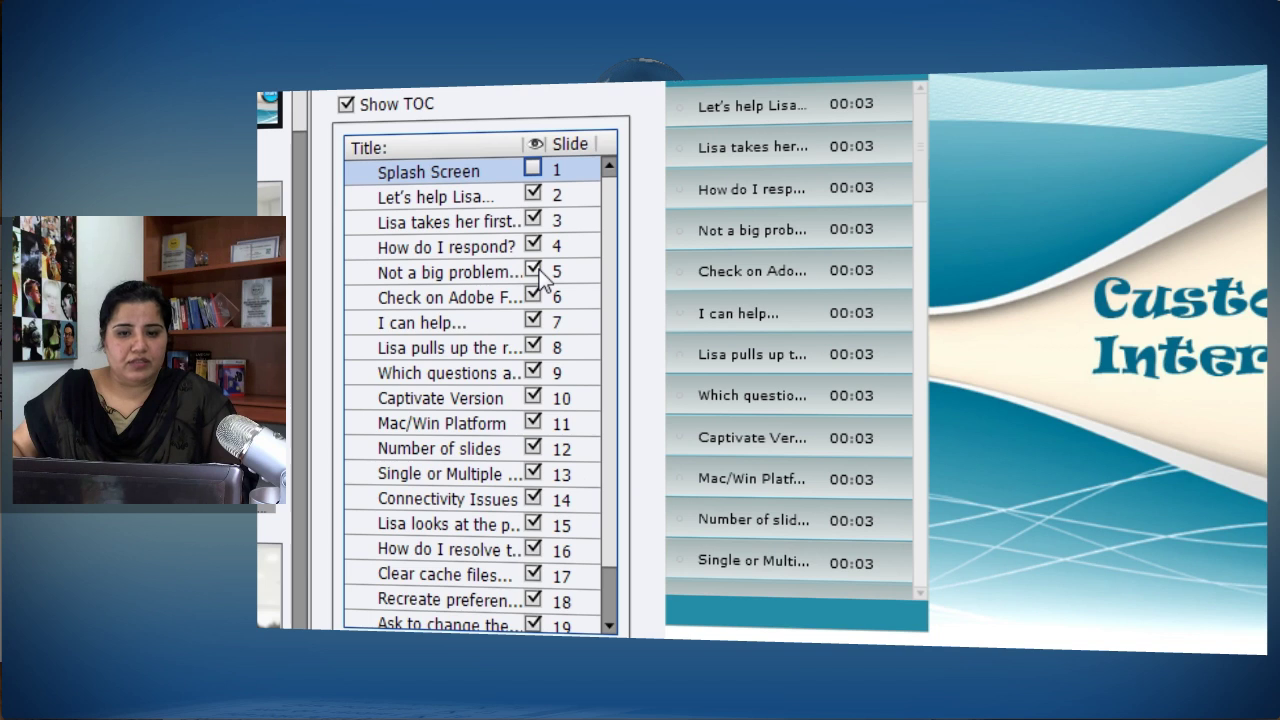
click(537, 270)
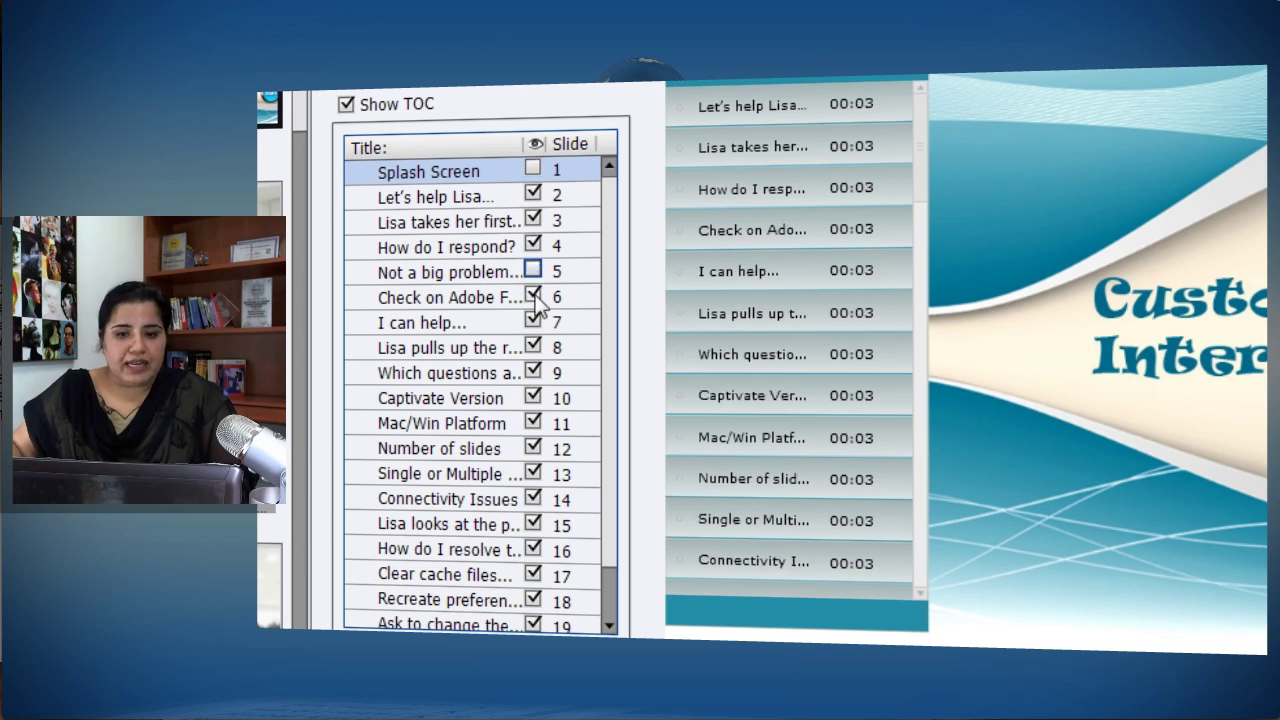
click(533, 297)
click(531, 320)
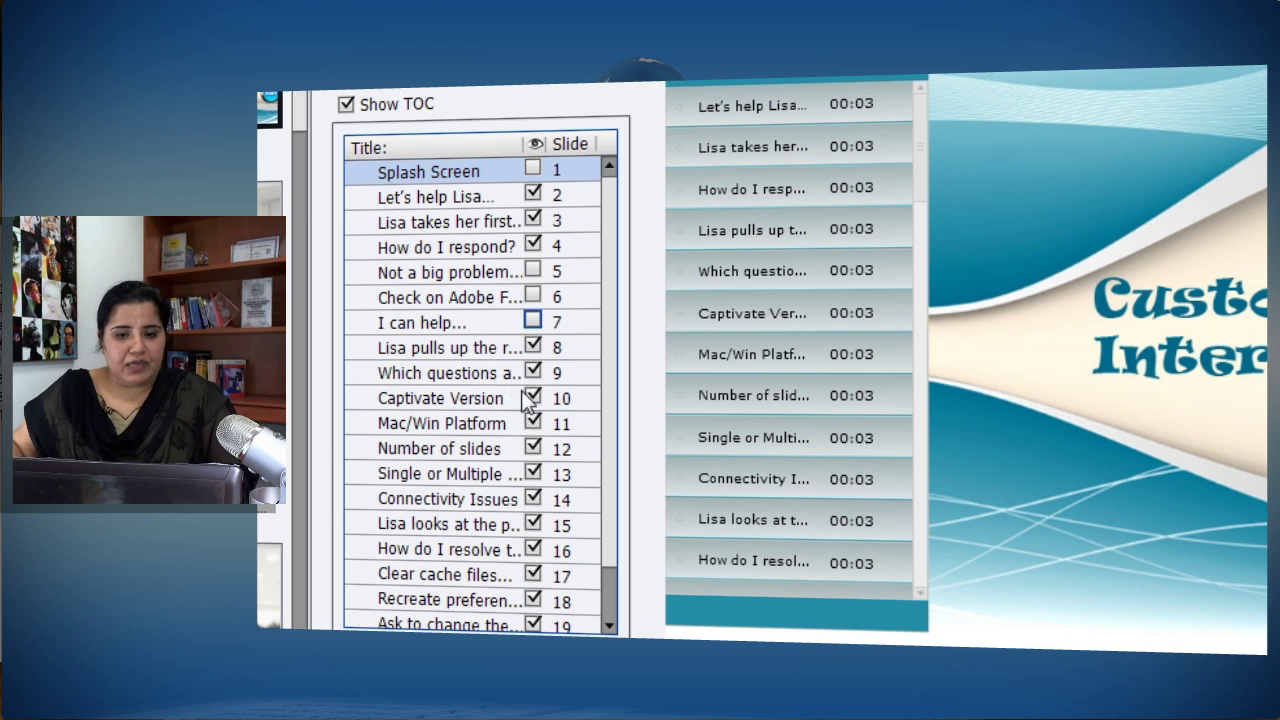
click(532, 398)
click(532, 423)
click(533, 448)
click(533, 474)
click(533, 498)
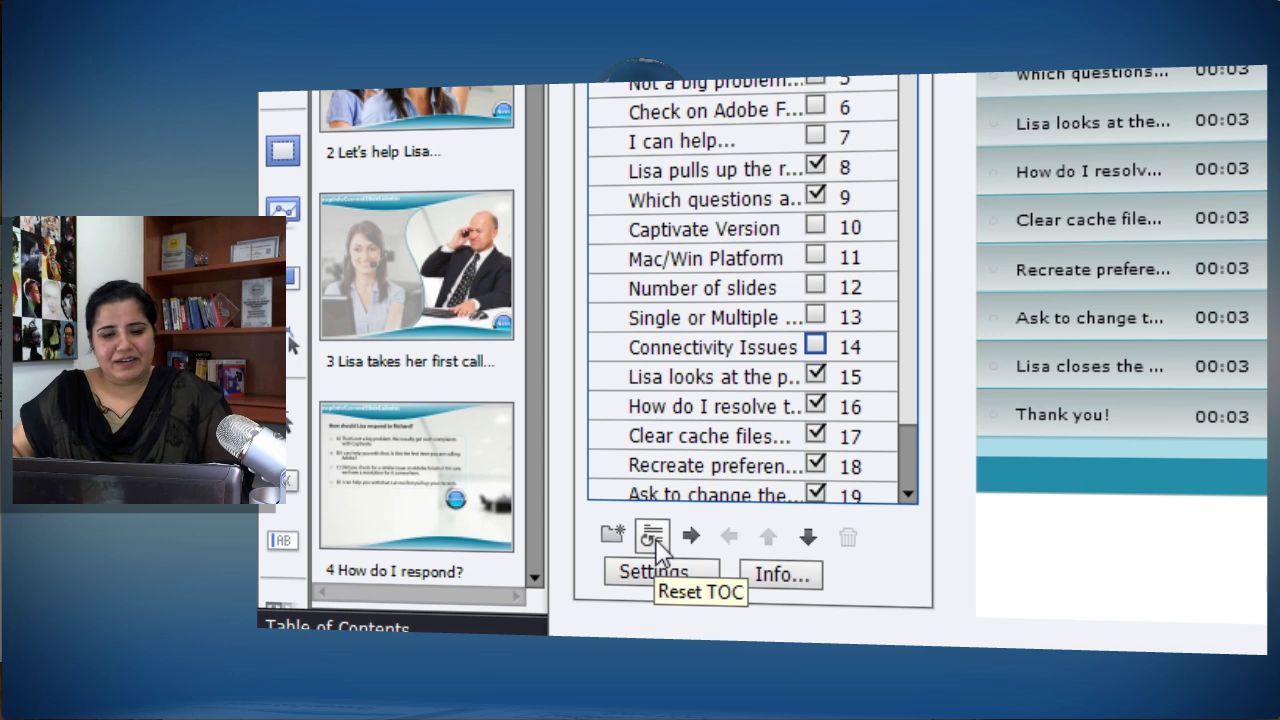
Step: Reset the TOC and indent slide 3 under a new Topic Name folder
click(653, 539)
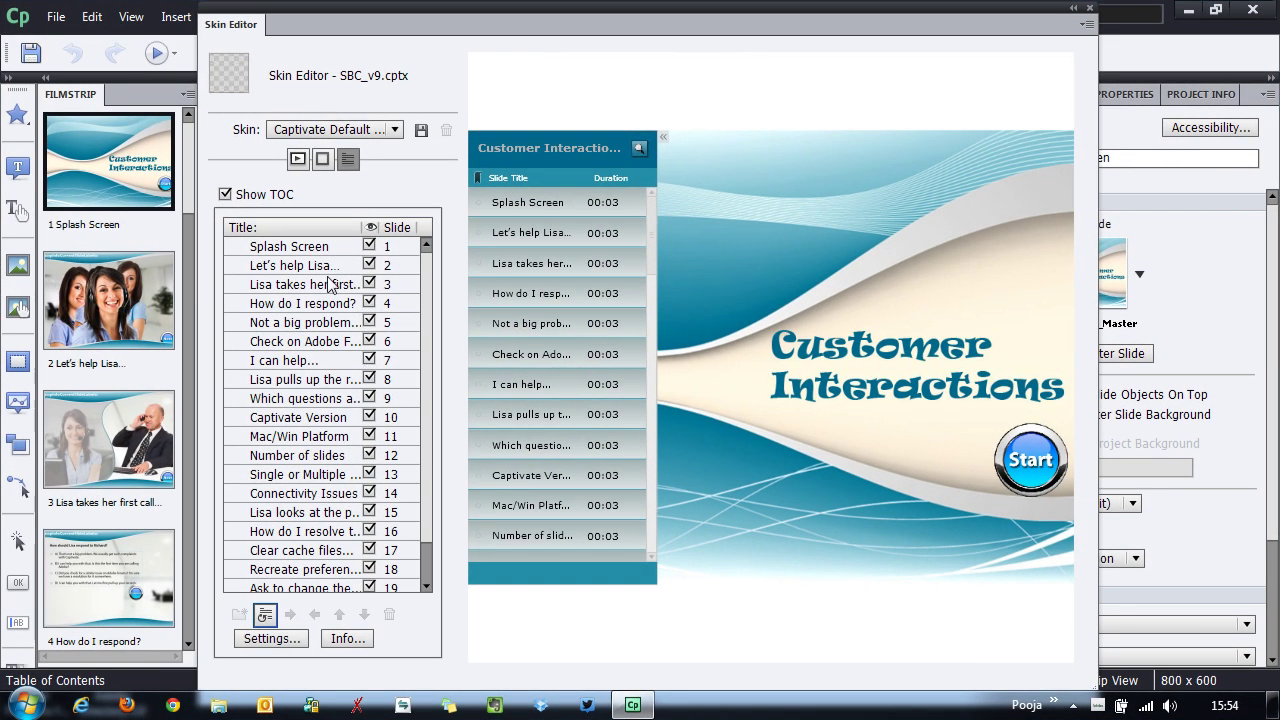
click(290, 287)
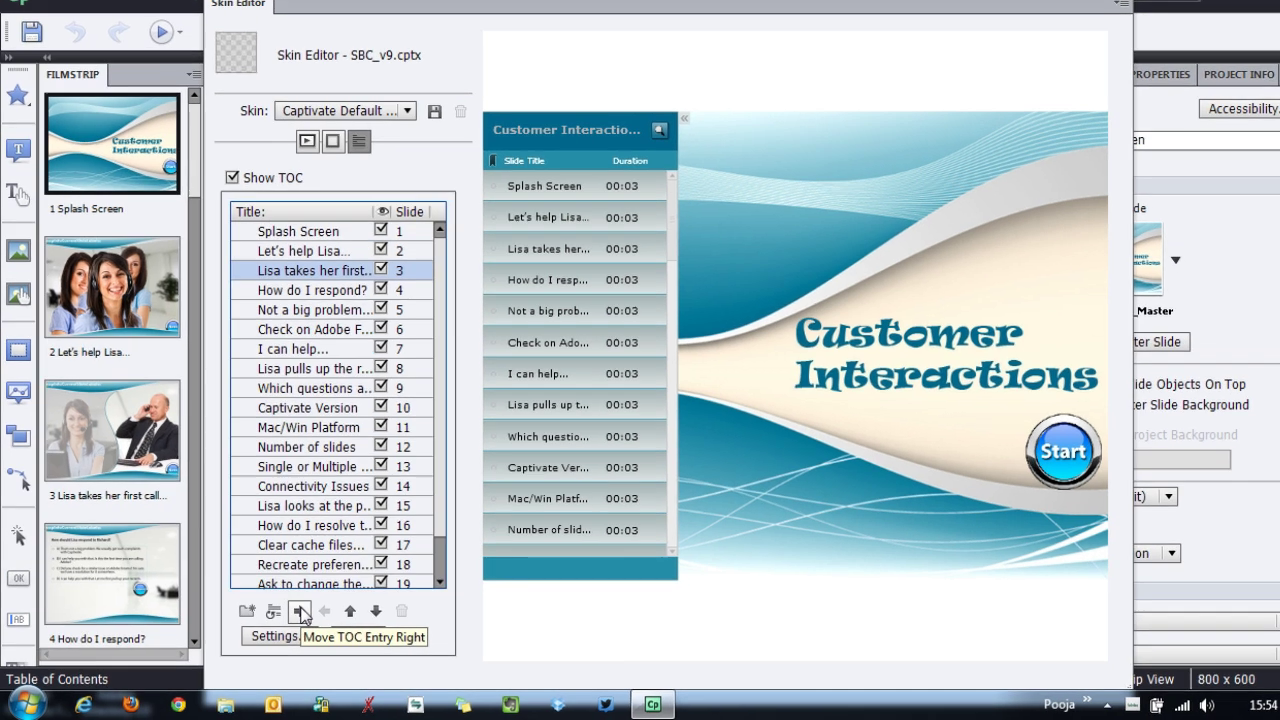
click(290, 616)
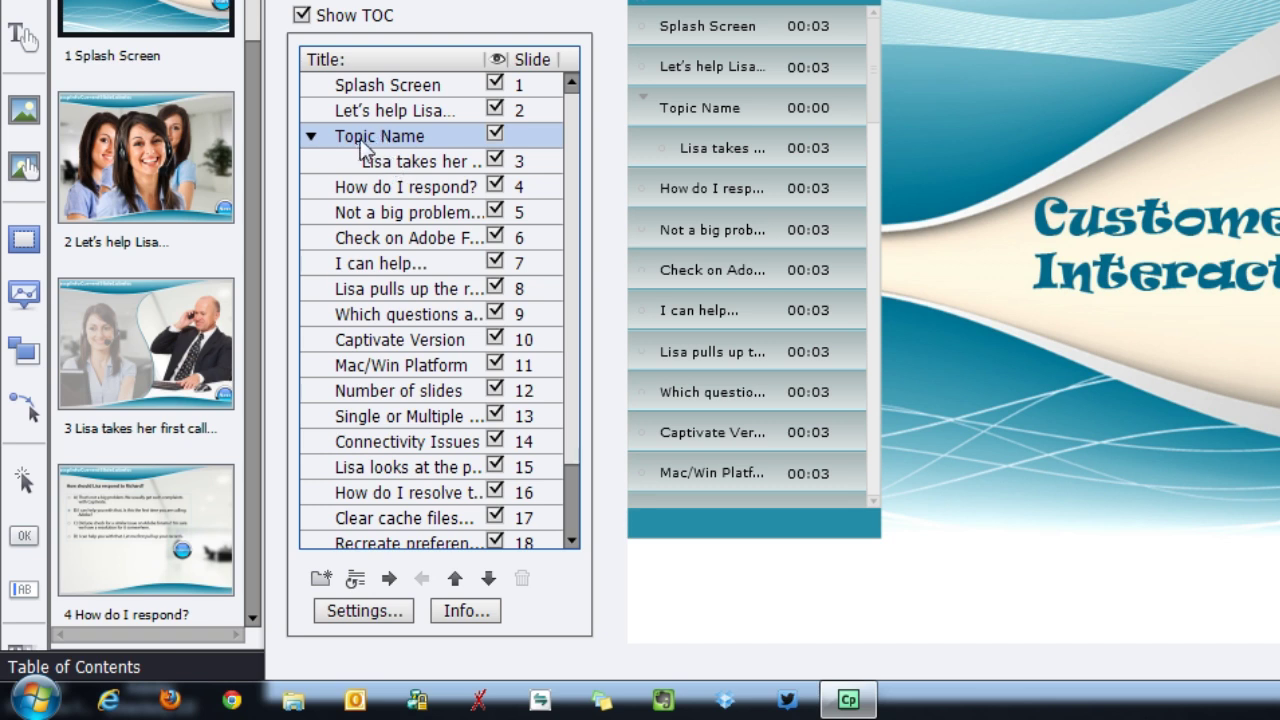
double_click(375, 138)
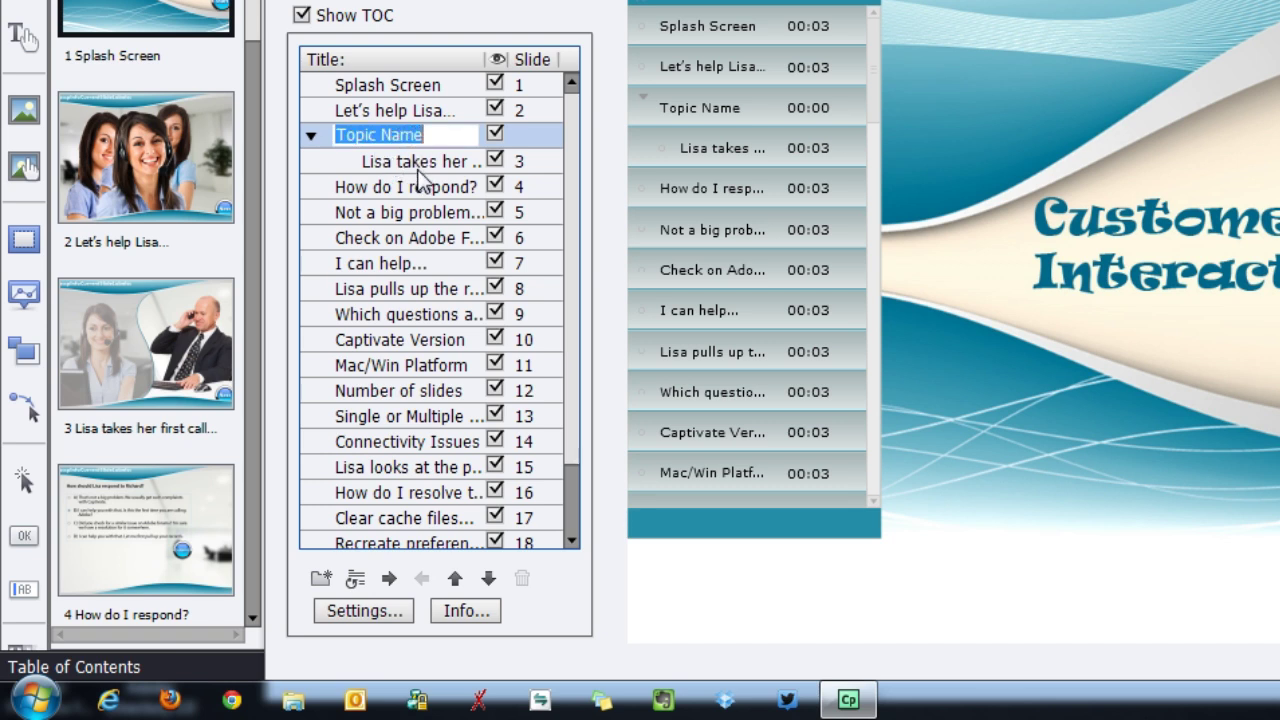
click(420, 166)
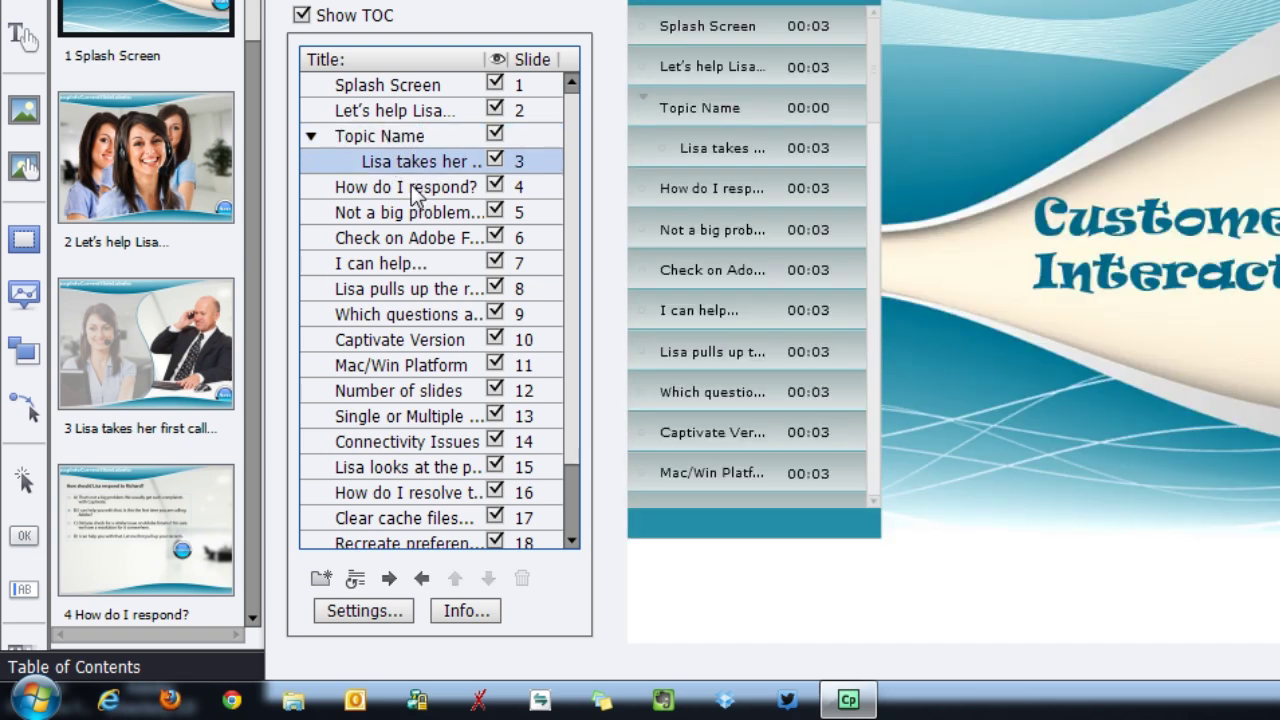
Step: Indent slides 4–7 under Topic Name, then remove that folder to flatten the list
click(414, 187)
shift+click(400, 262)
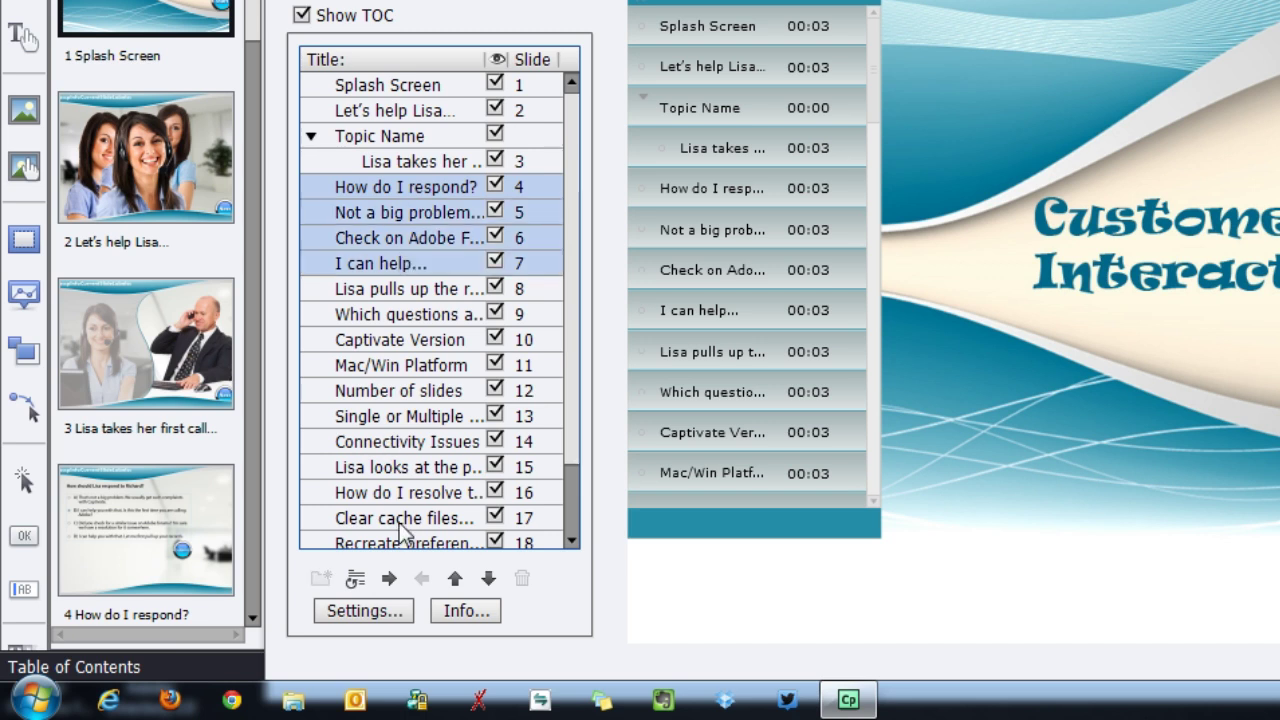
click(390, 580)
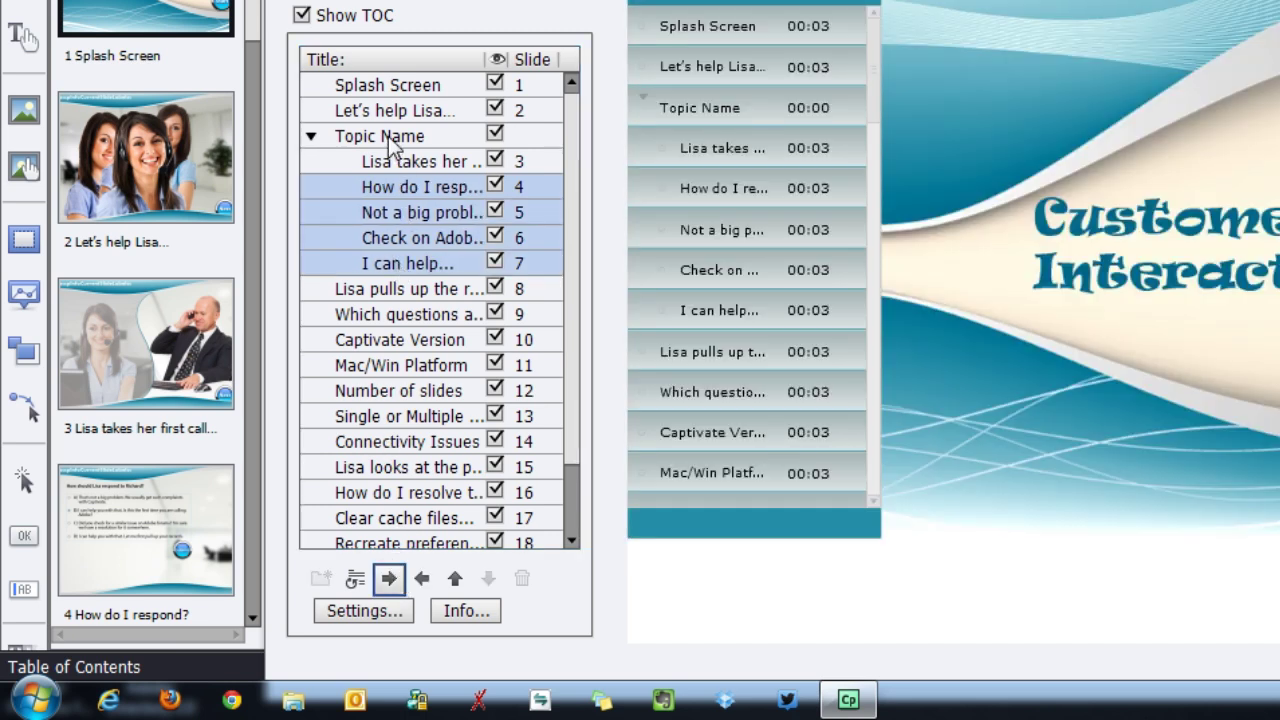
click(388, 136)
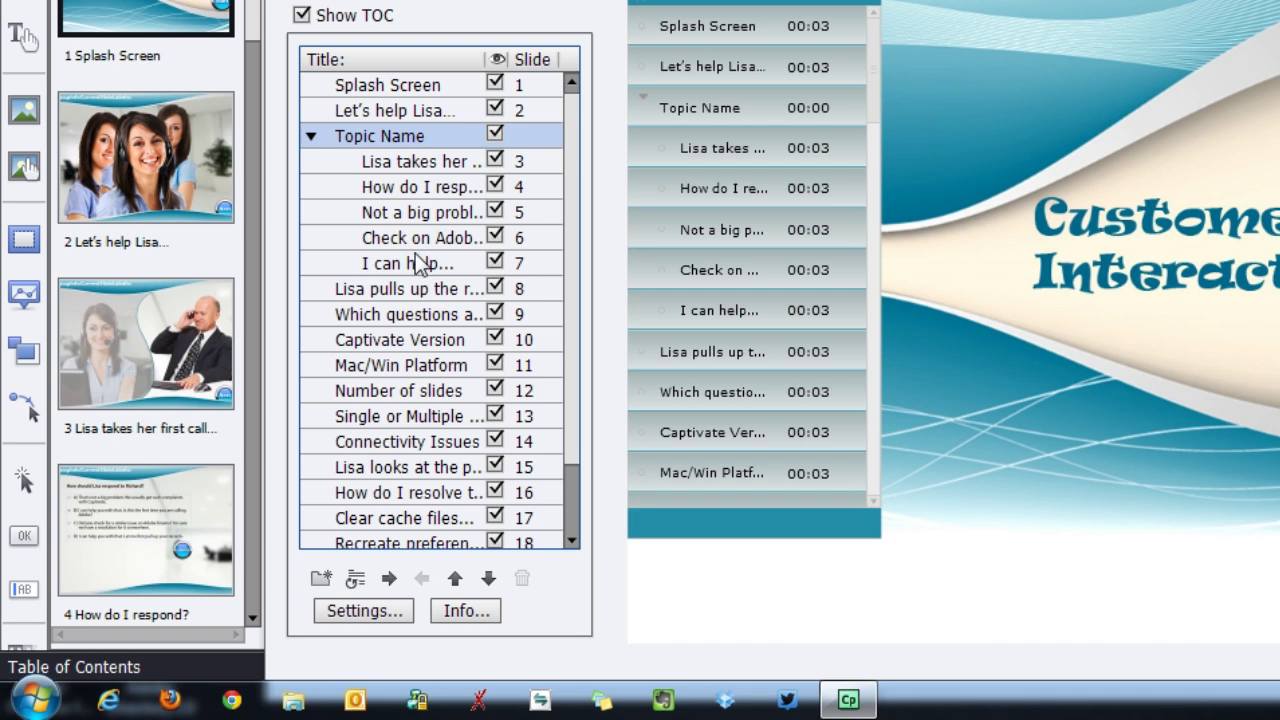
click(355, 578)
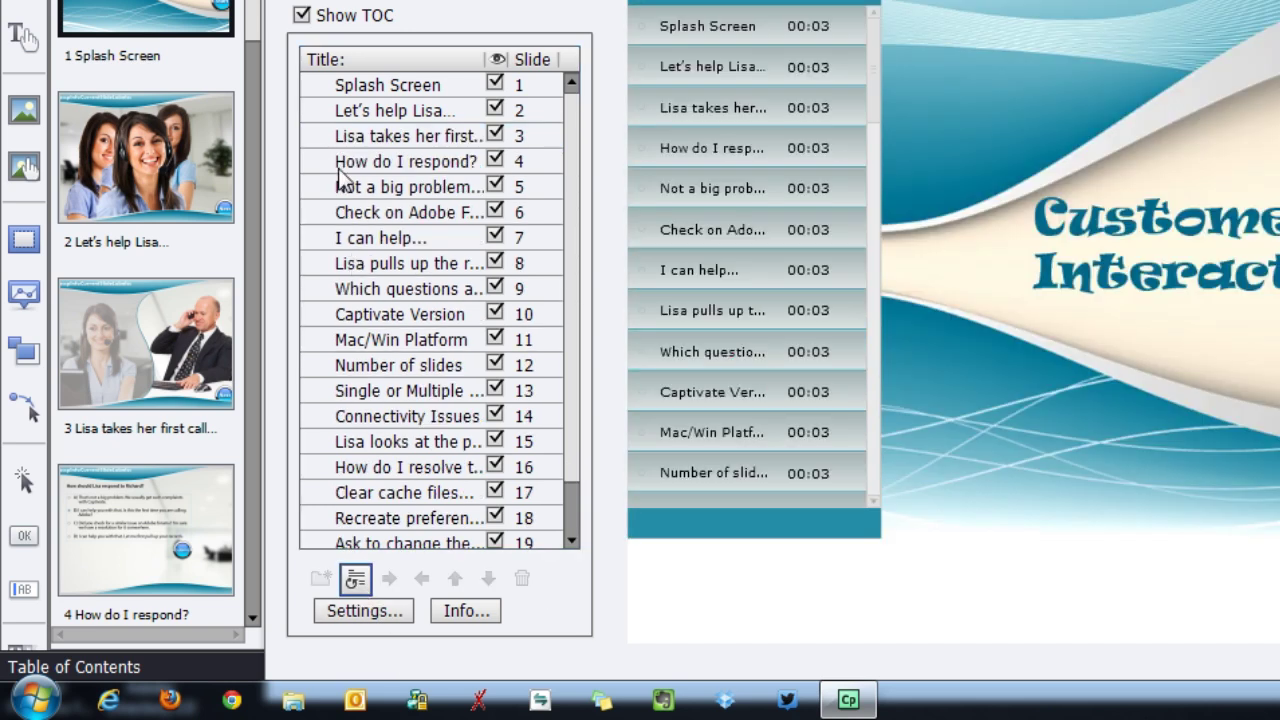
click(378, 184)
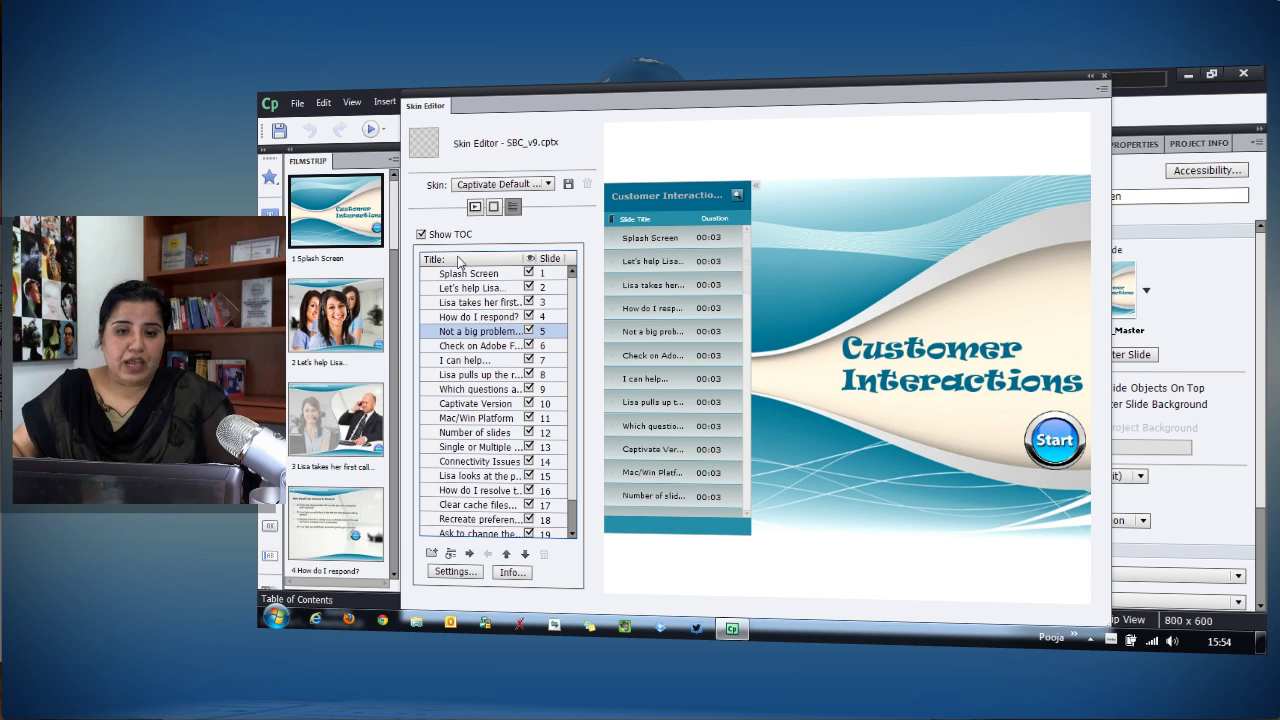
click(506, 554)
click(506, 554)
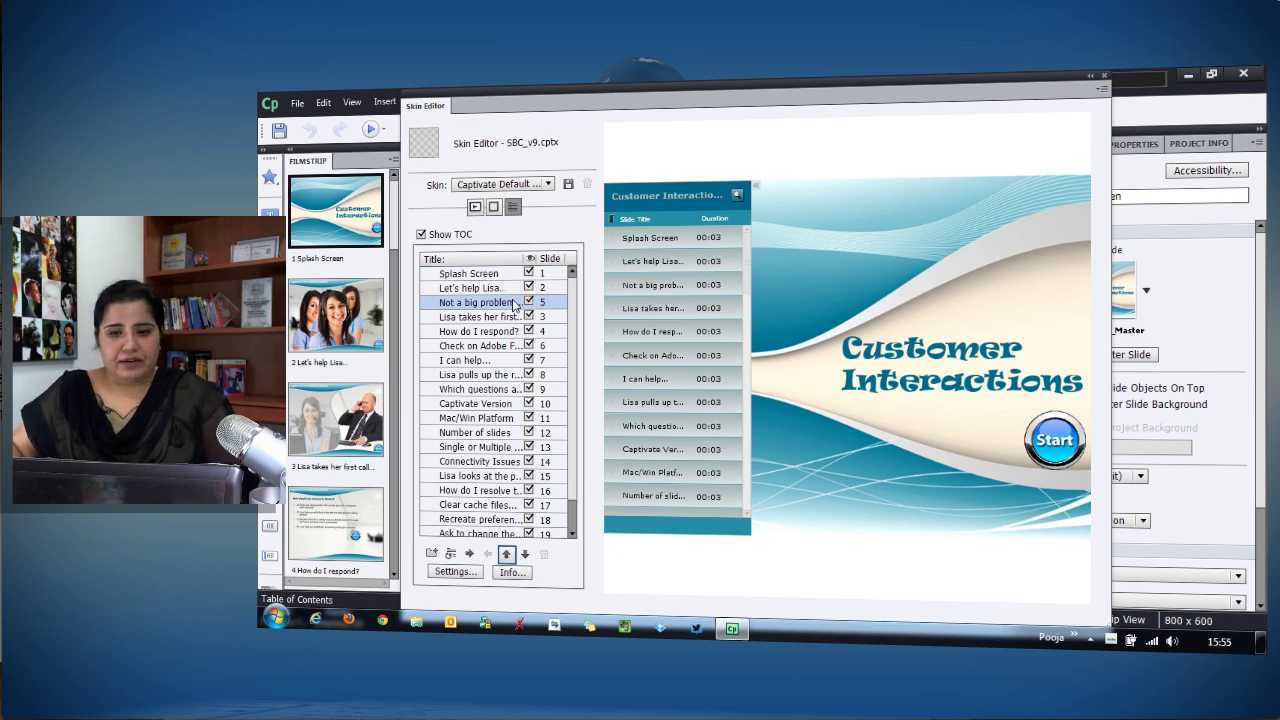
click(450, 553)
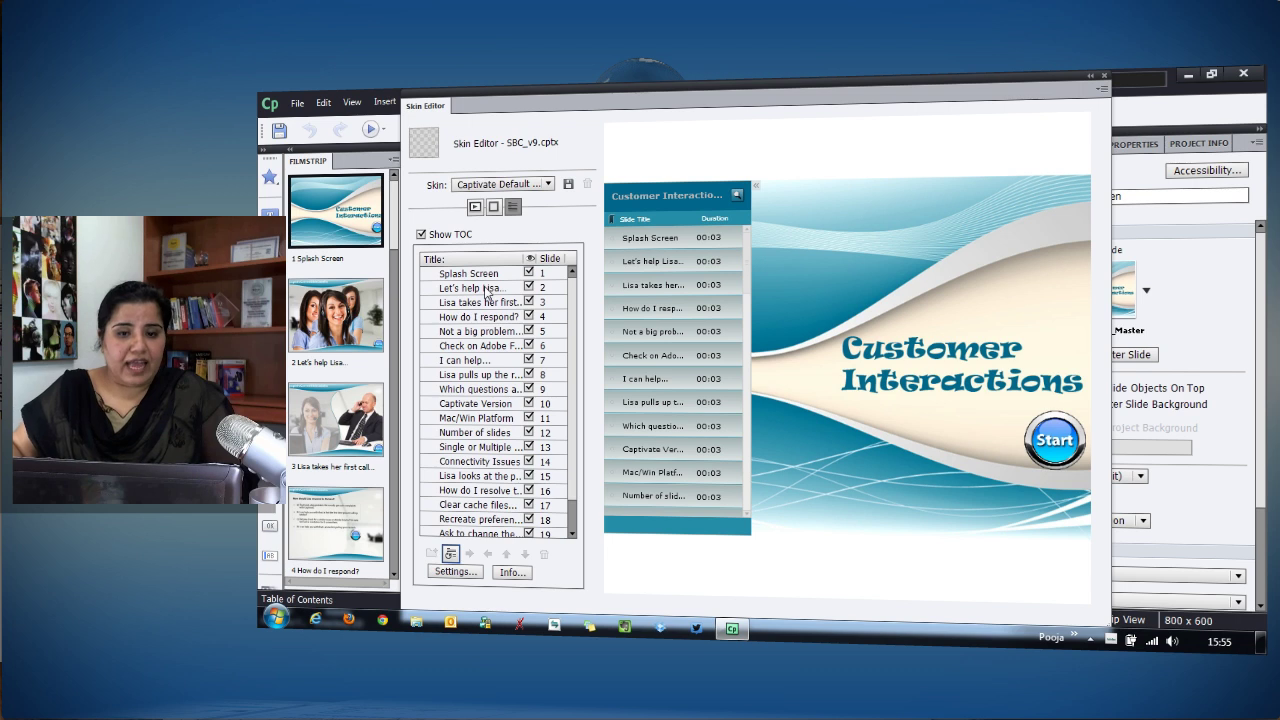
drag(964, 90, 878, 88)
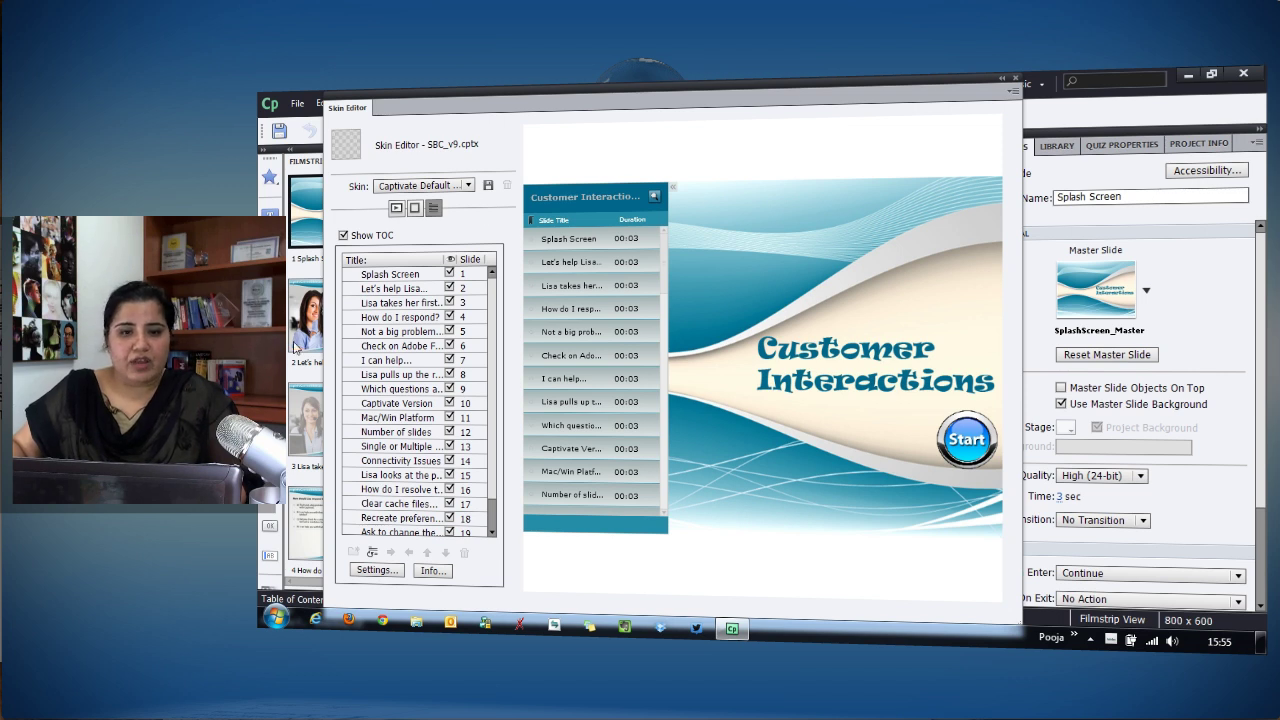
click(1014, 78)
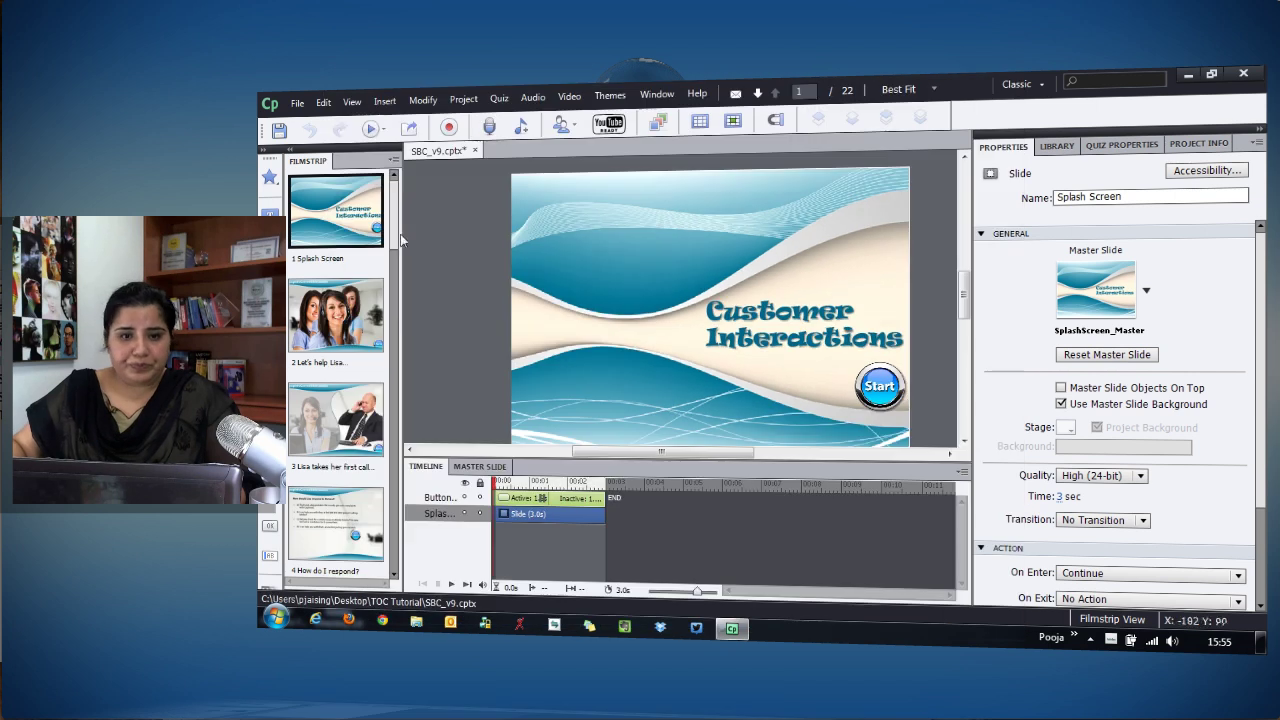
click(358, 327)
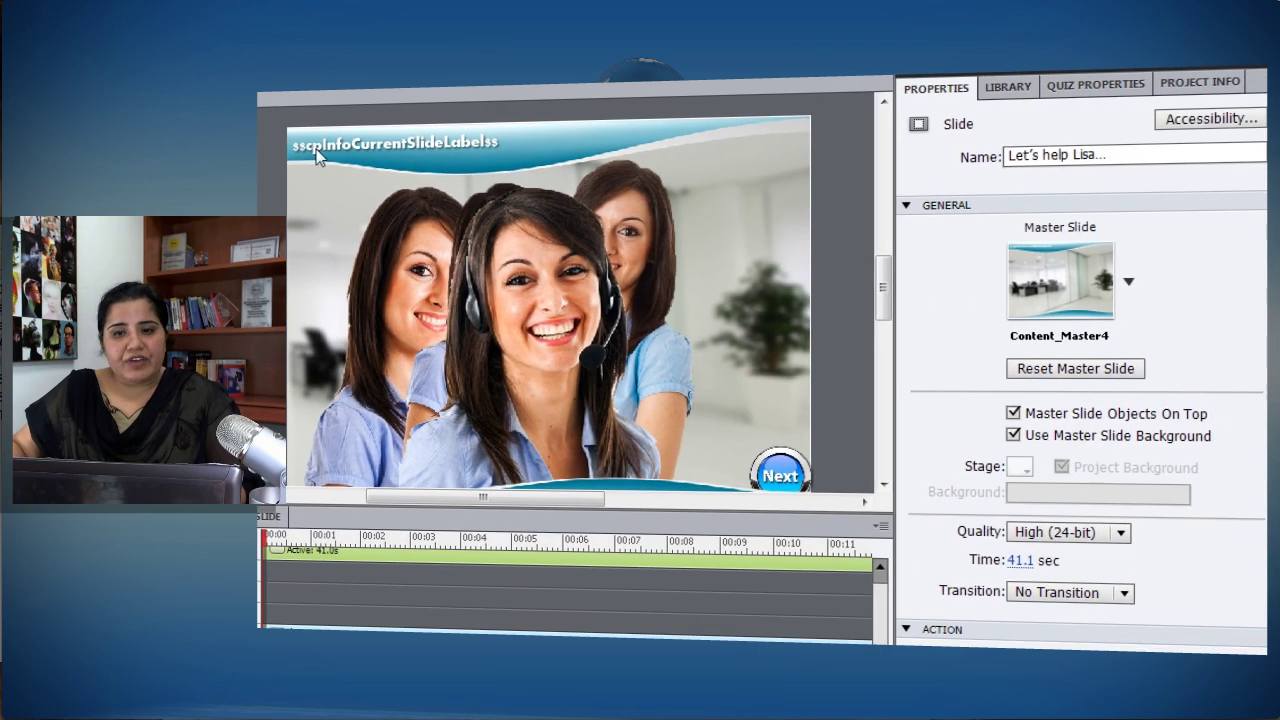
click(1134, 154)
drag(1134, 154, 1006, 155)
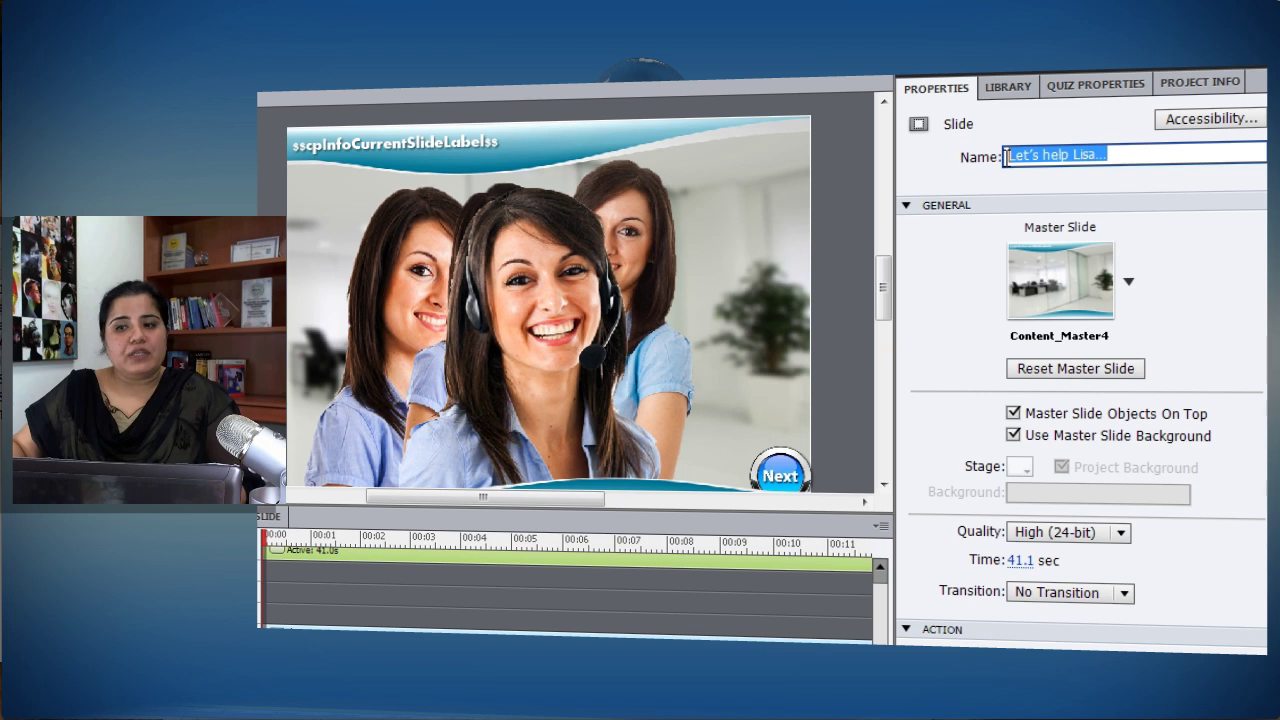
click(1157, 157)
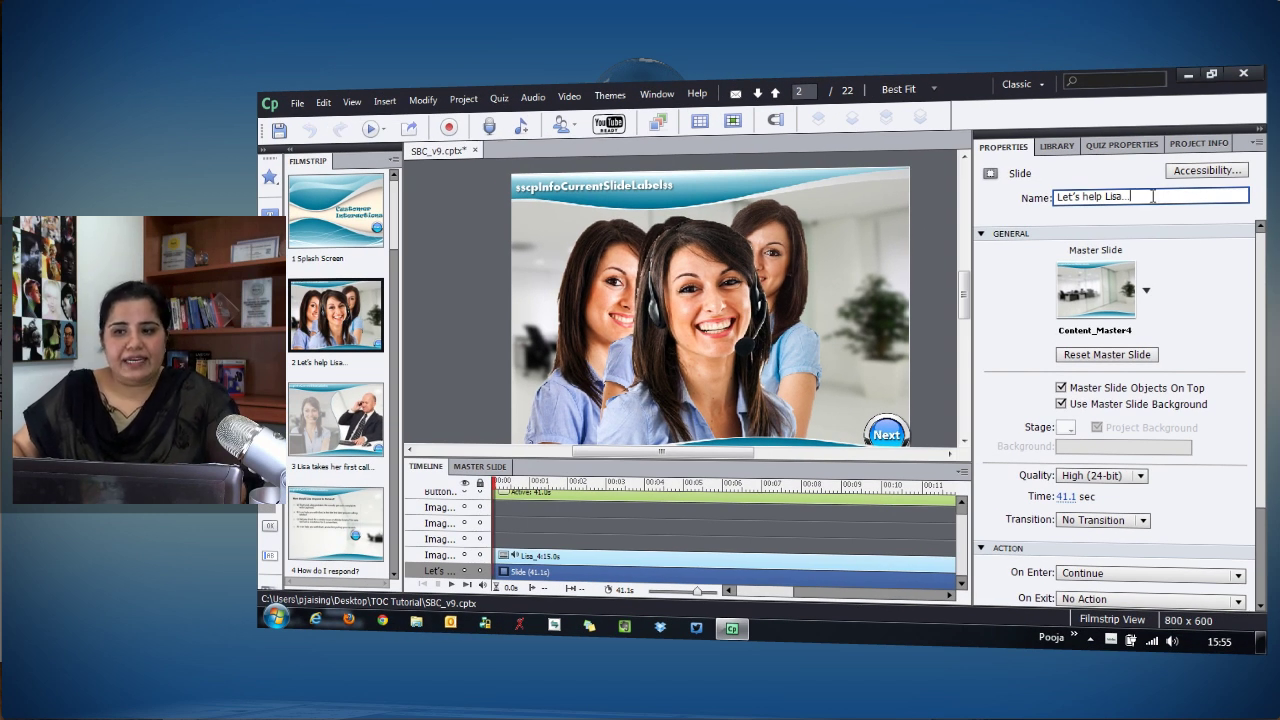
drag(1153, 196, 1035, 197)
click(1156, 196)
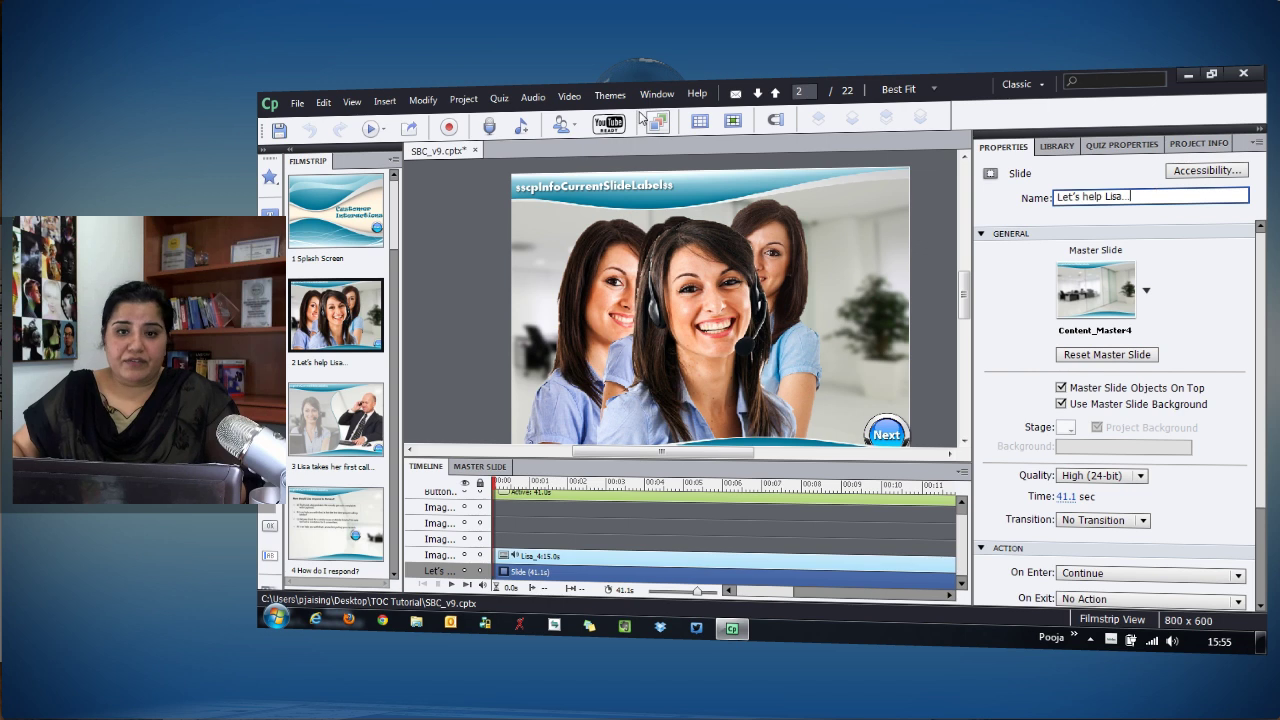
click(463, 99)
Step: In the Skin Editor's TOC list, retype slide 3's title as 'First call'
click(491, 156)
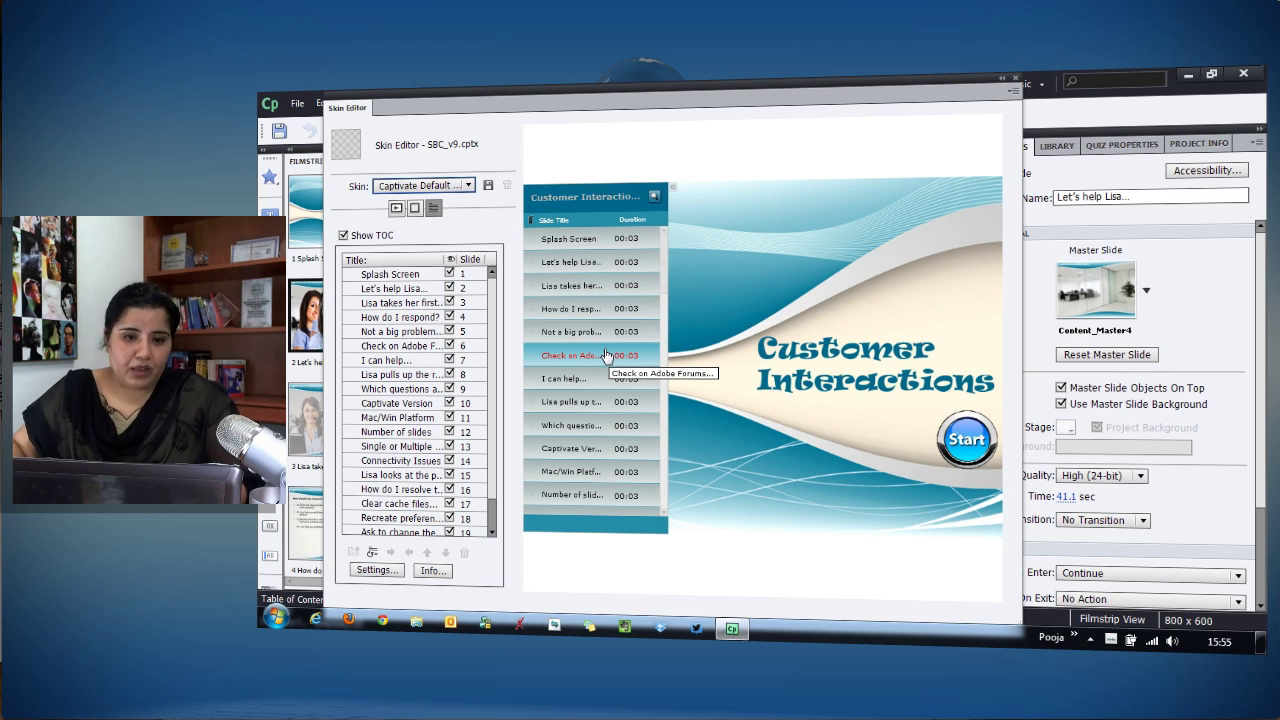
click(400, 304)
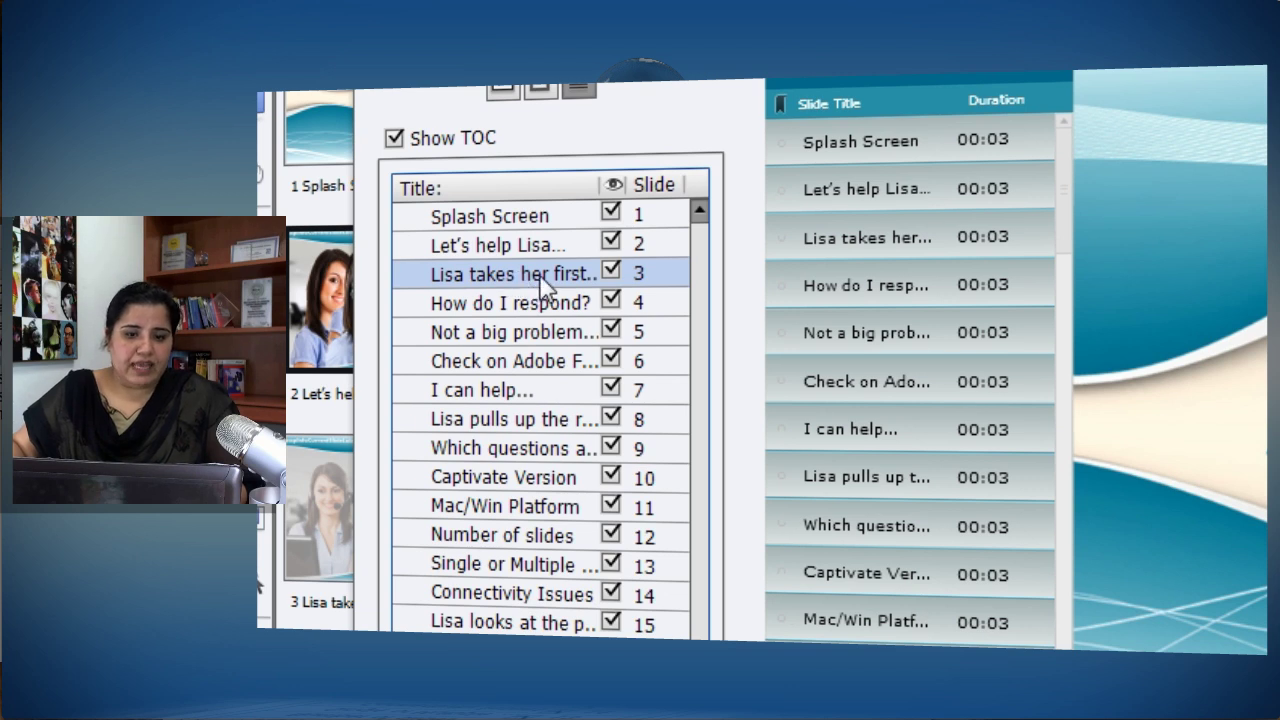
click(541, 287)
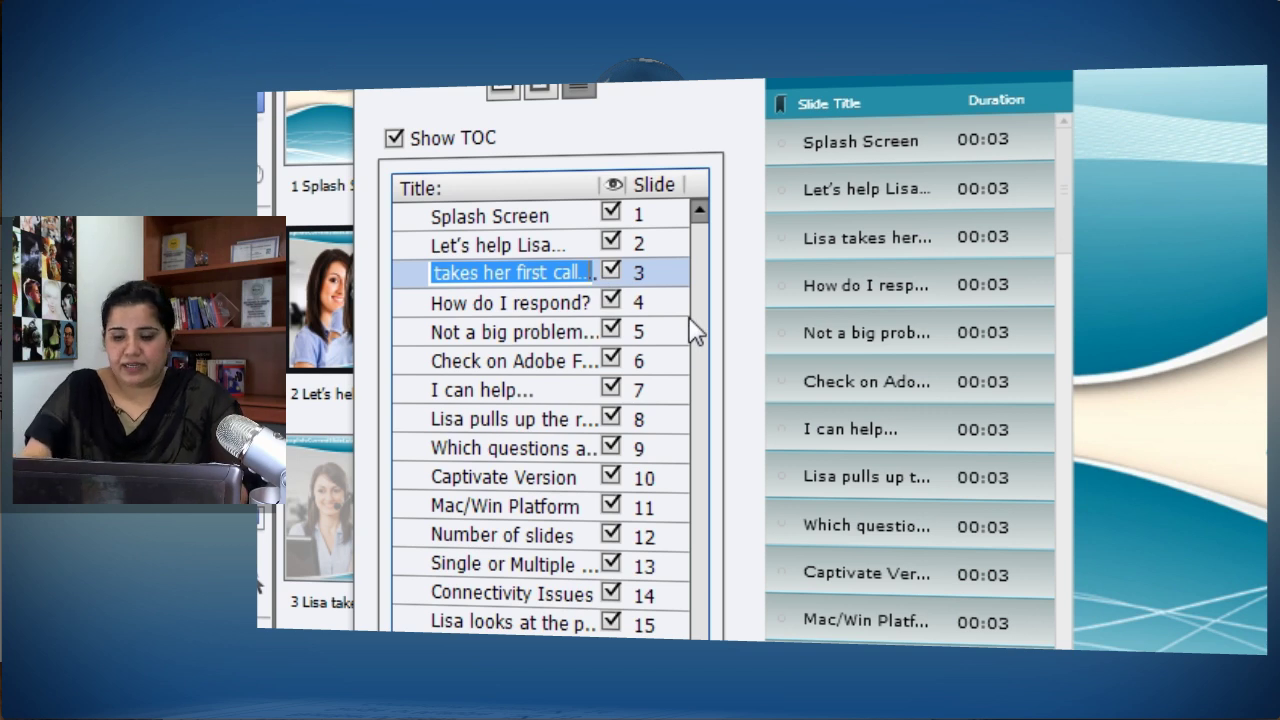
key(End)
key(BackSpace)
key(BackSpace)
key(BackSpace)
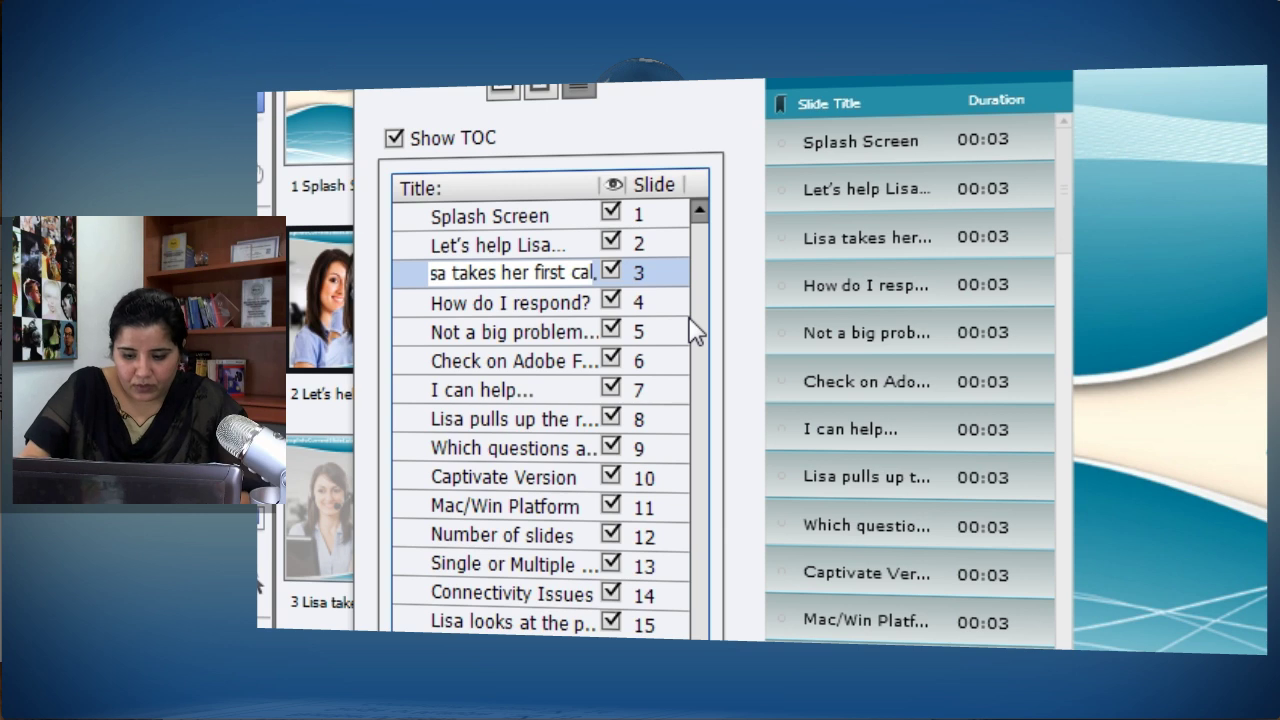
text(l)
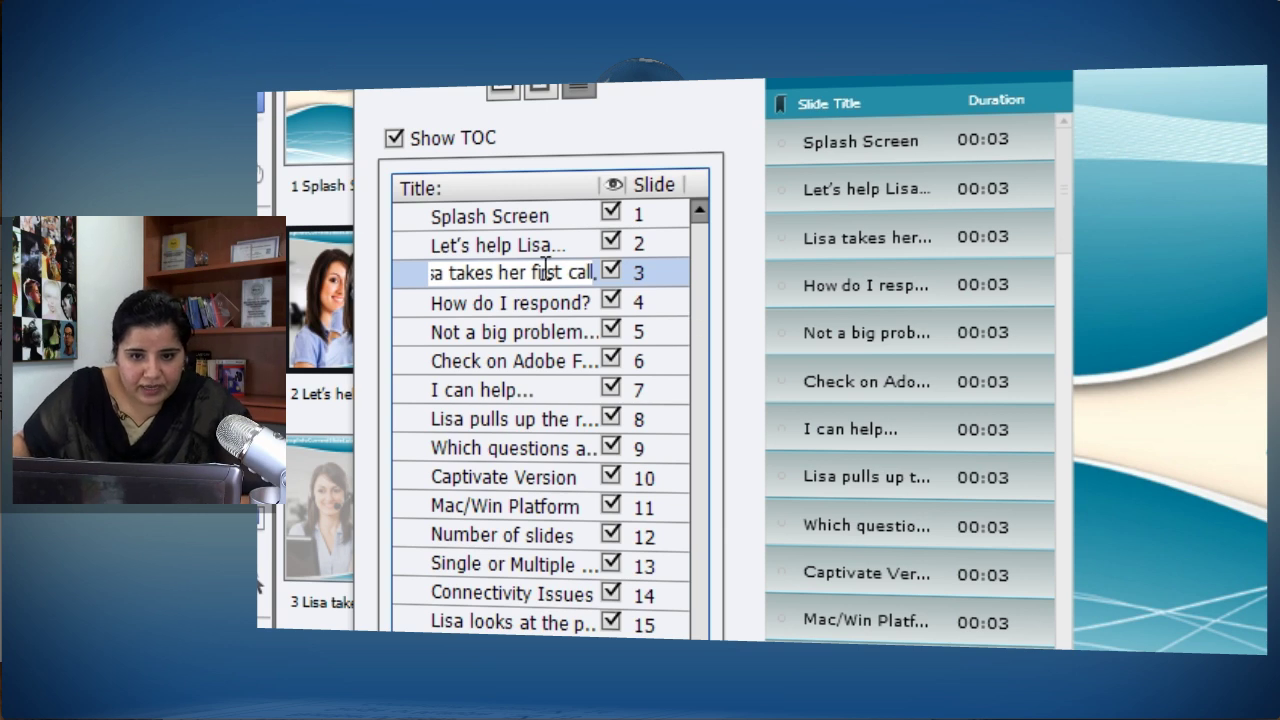
drag(548, 268, 357, 270)
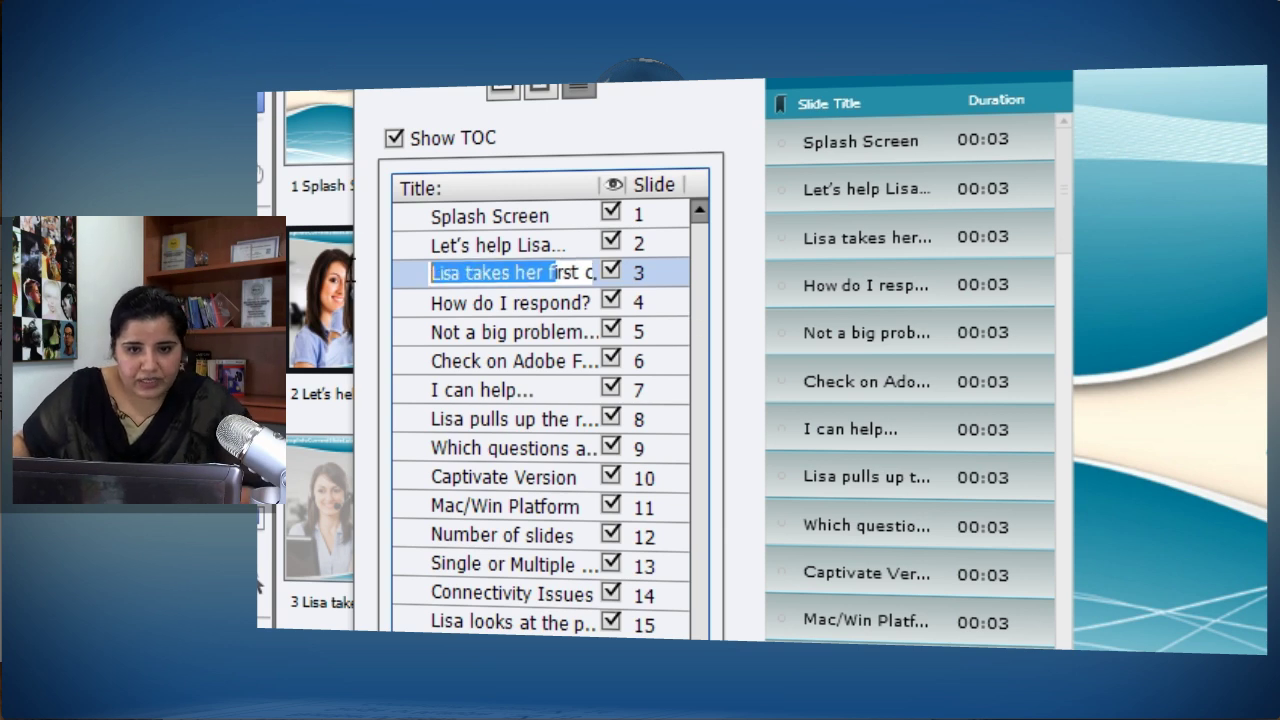
text(First call)
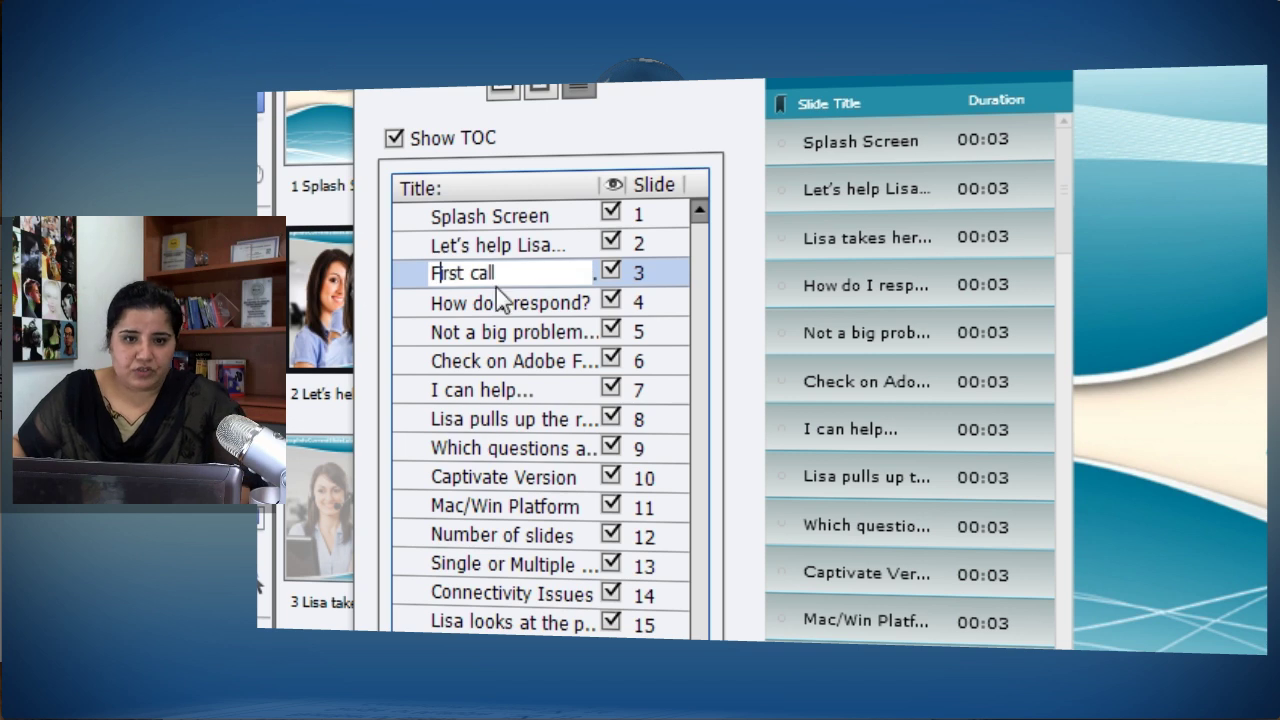
click(578, 360)
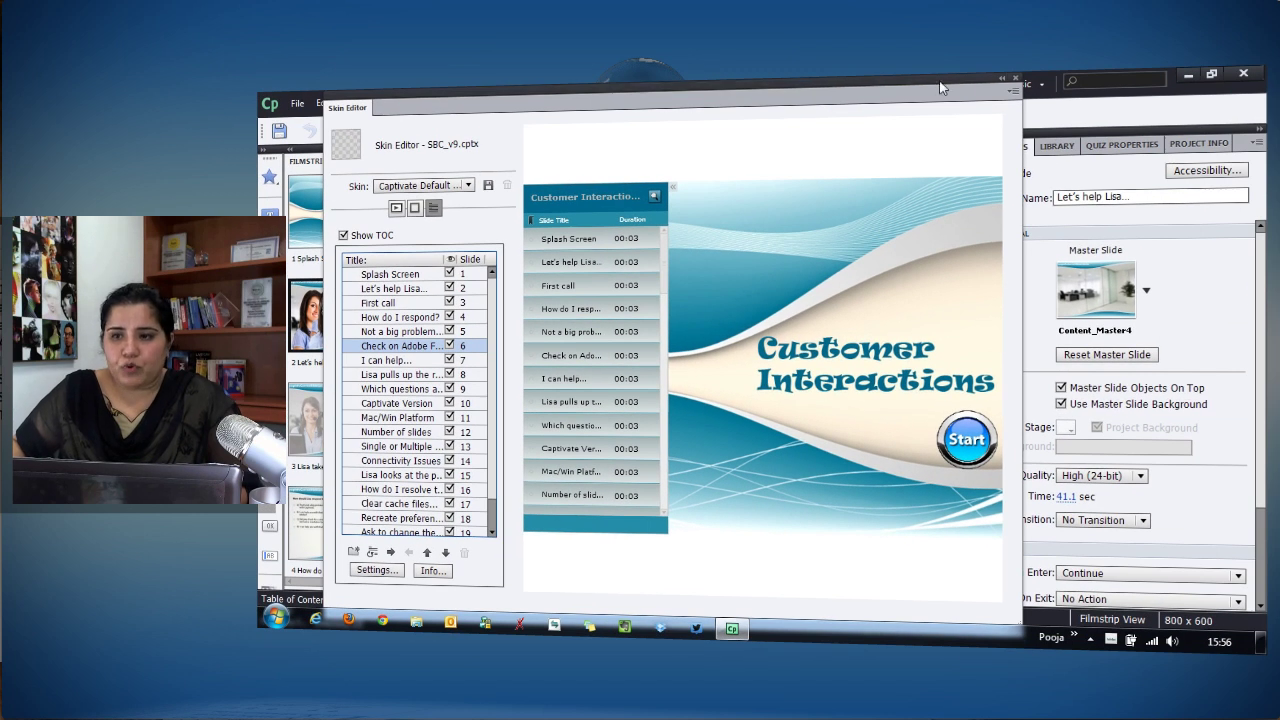
Step: Close the Skin Editor and widen the filmstrip into a large thumbnail grid, selecting slide 4
click(1014, 84)
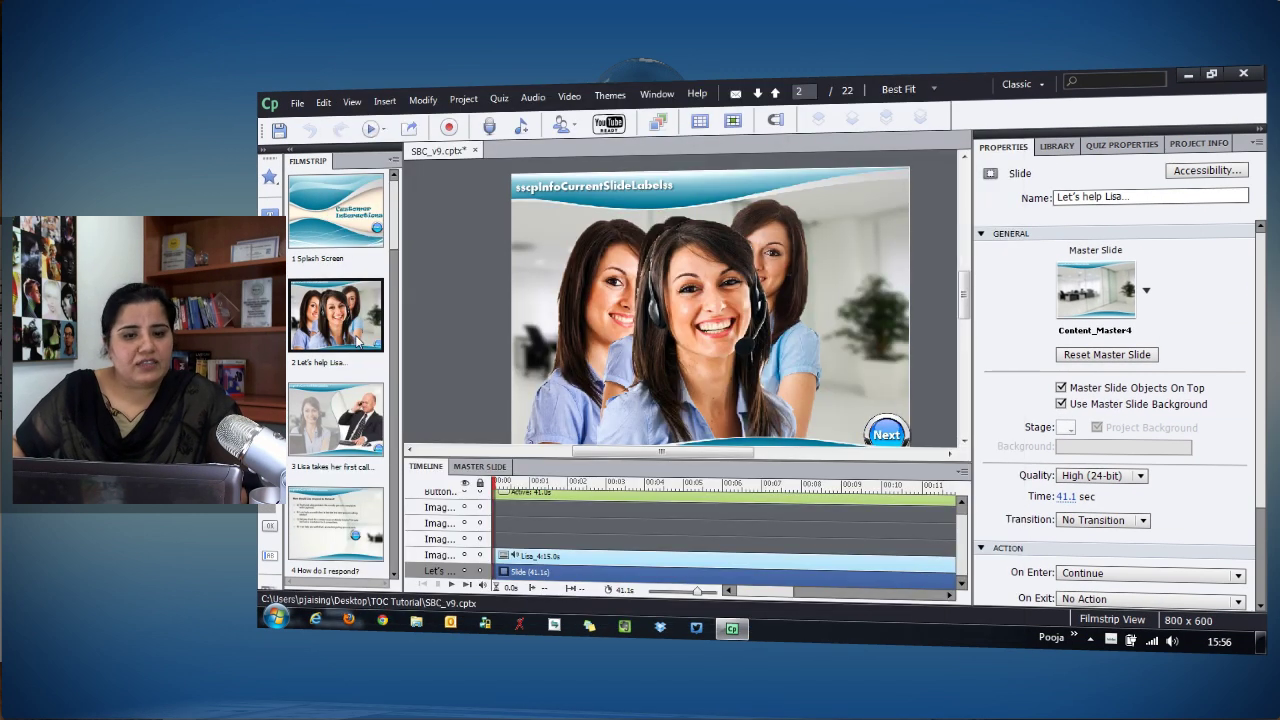
scroll(357, 341, down, 3)
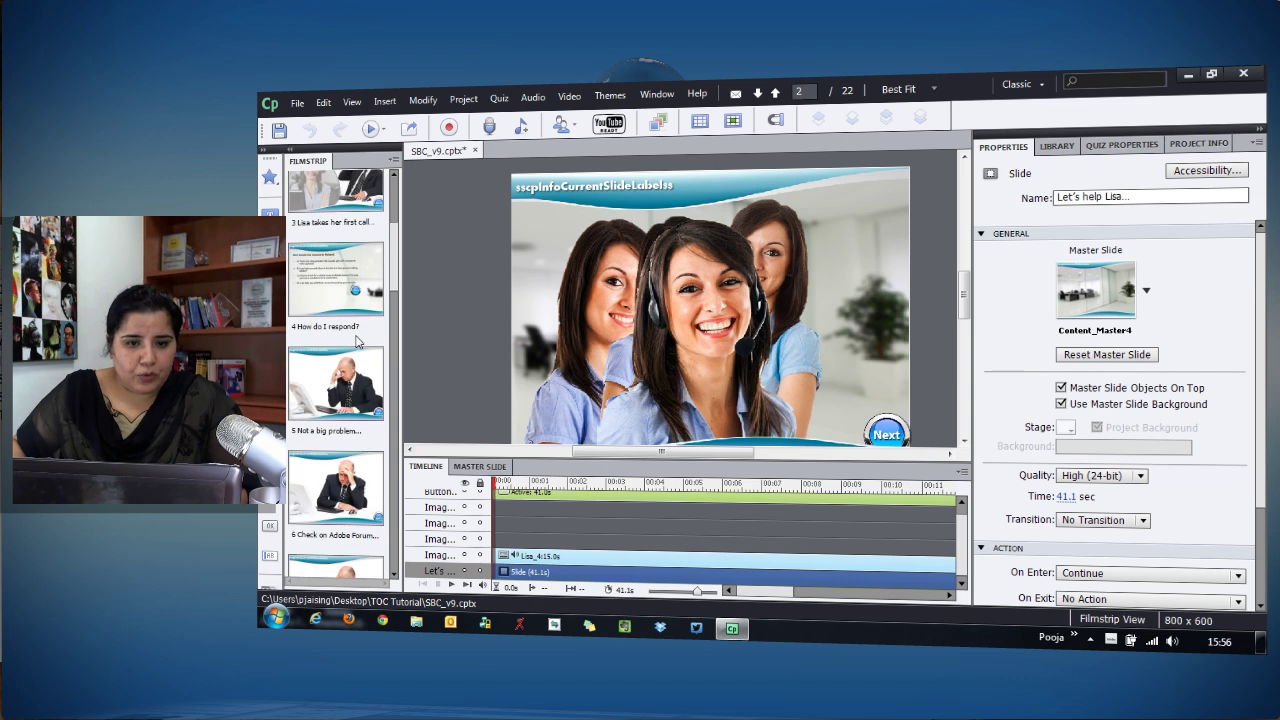
drag(404, 320, 806, 325)
drag(887, 327, 887, 327)
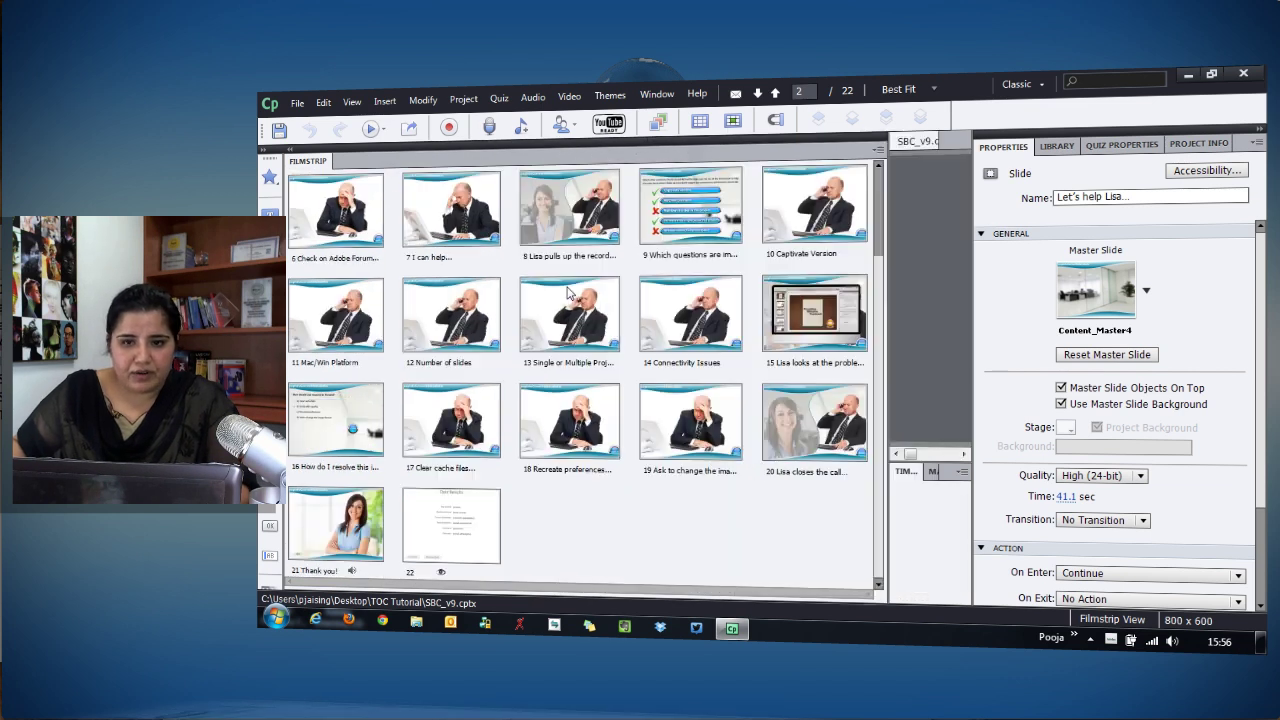
click(672, 196)
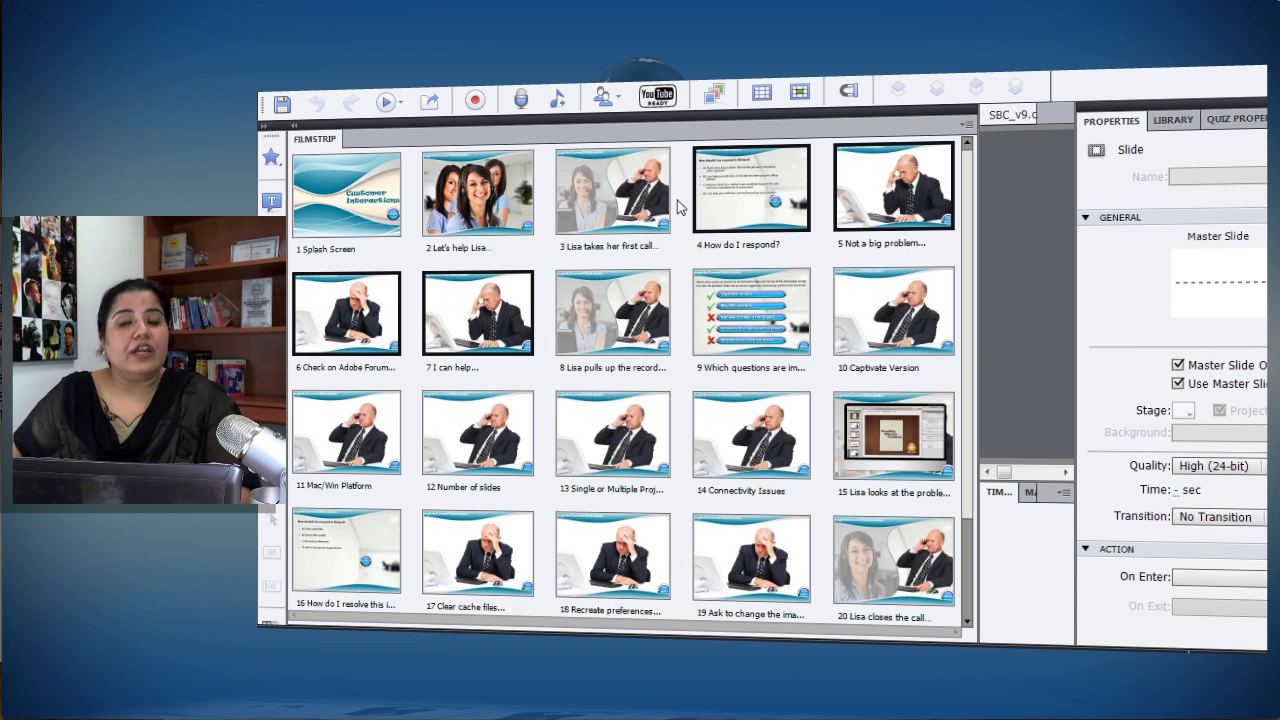
Step: Create a slide group from the selected slides 4–7 and enter 'How do I respond?' as its title
right_click(454, 316)
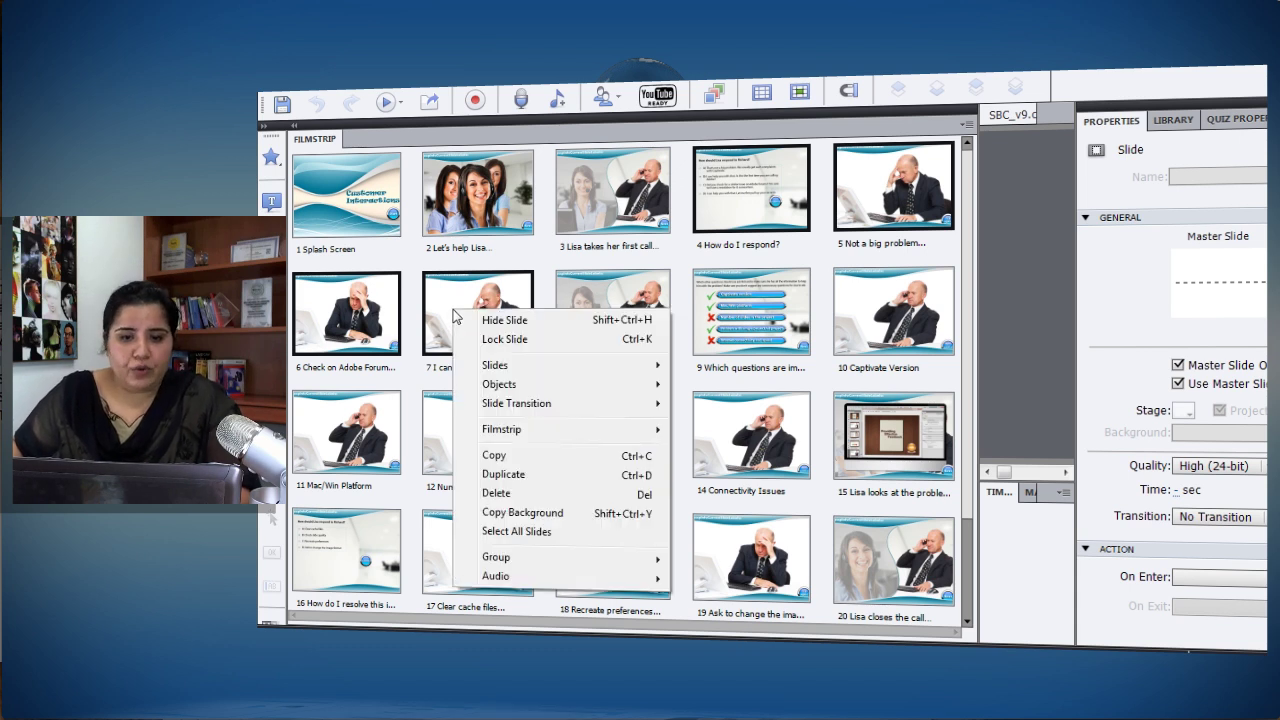
mouse_move(537, 565)
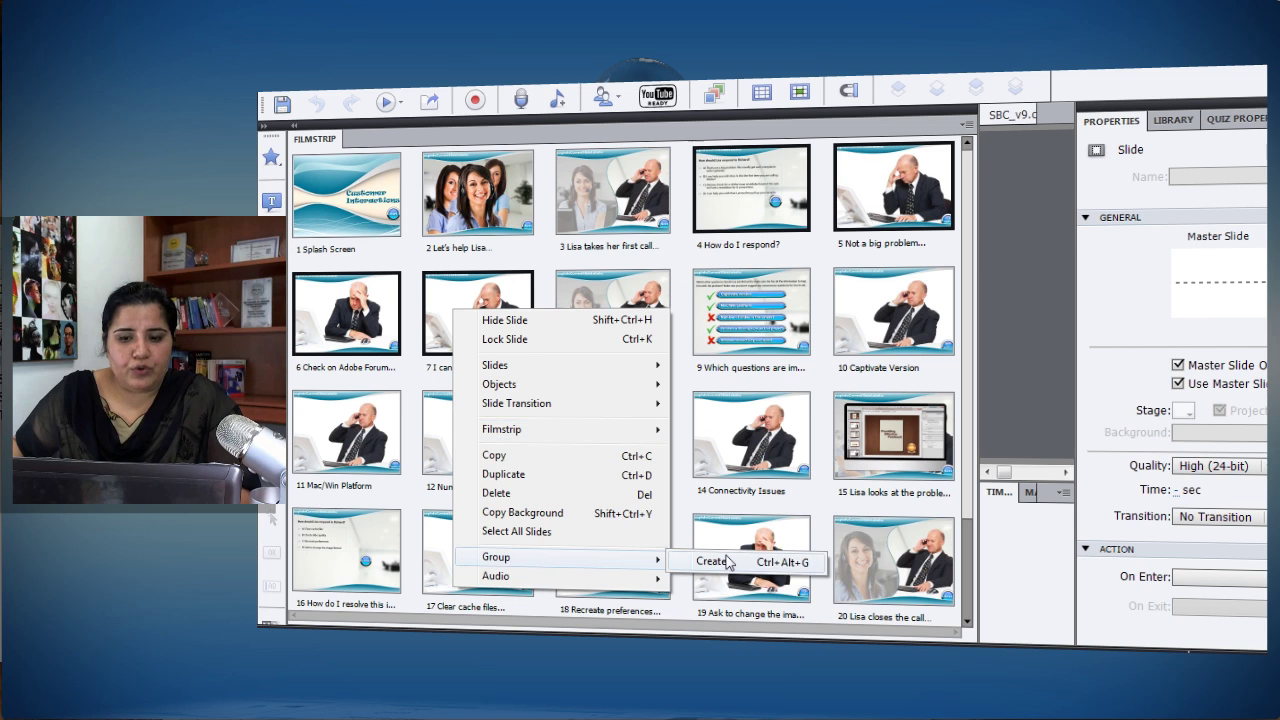
click(730, 562)
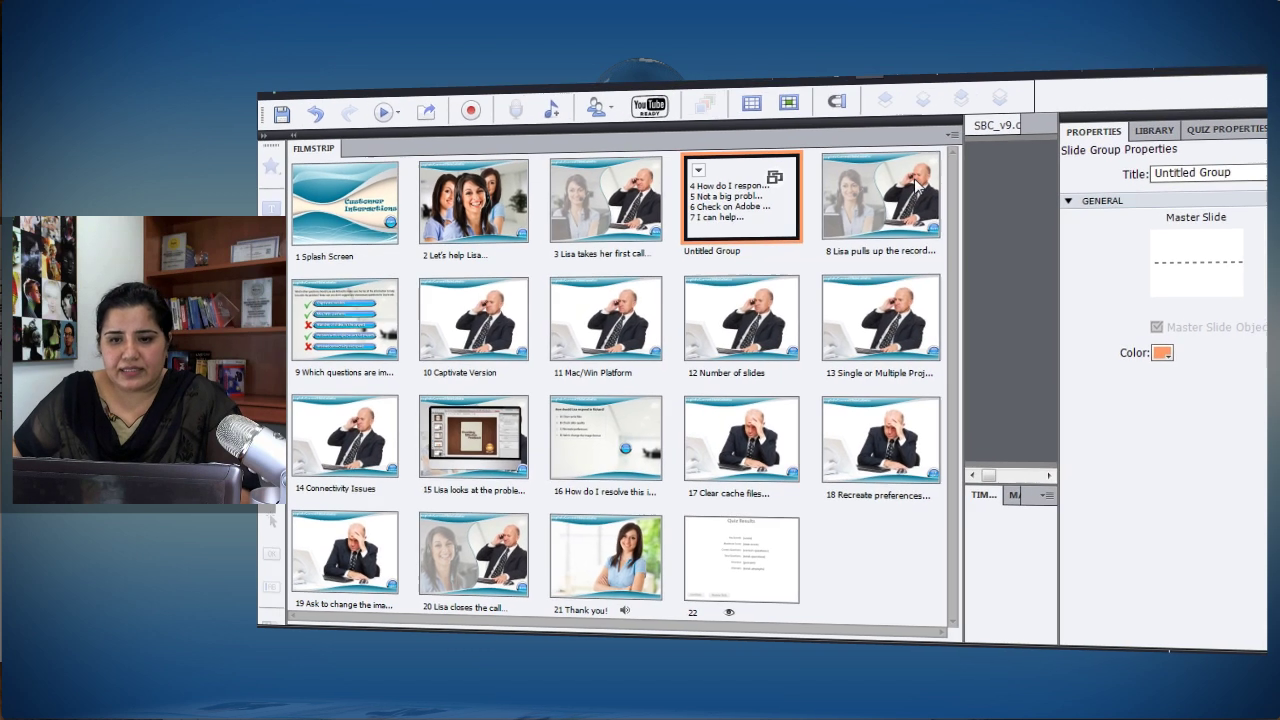
triple_click(1186, 192)
text(Ho)
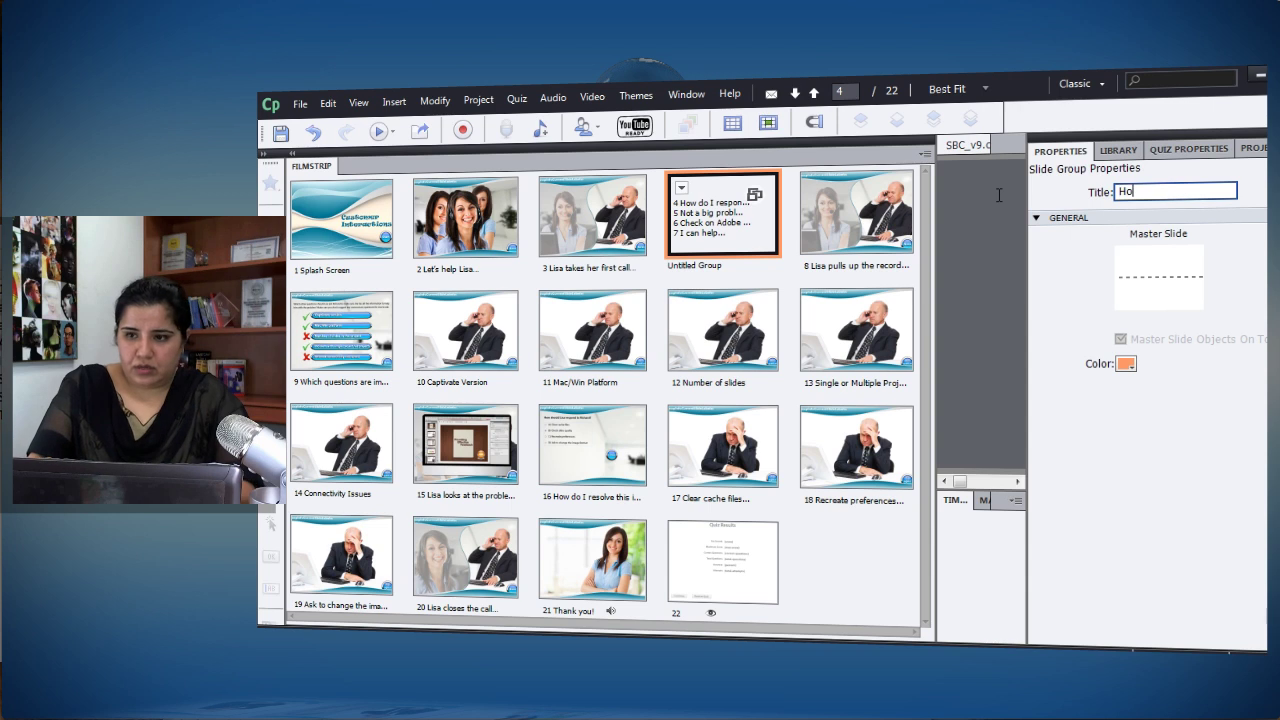
text(w do I res)
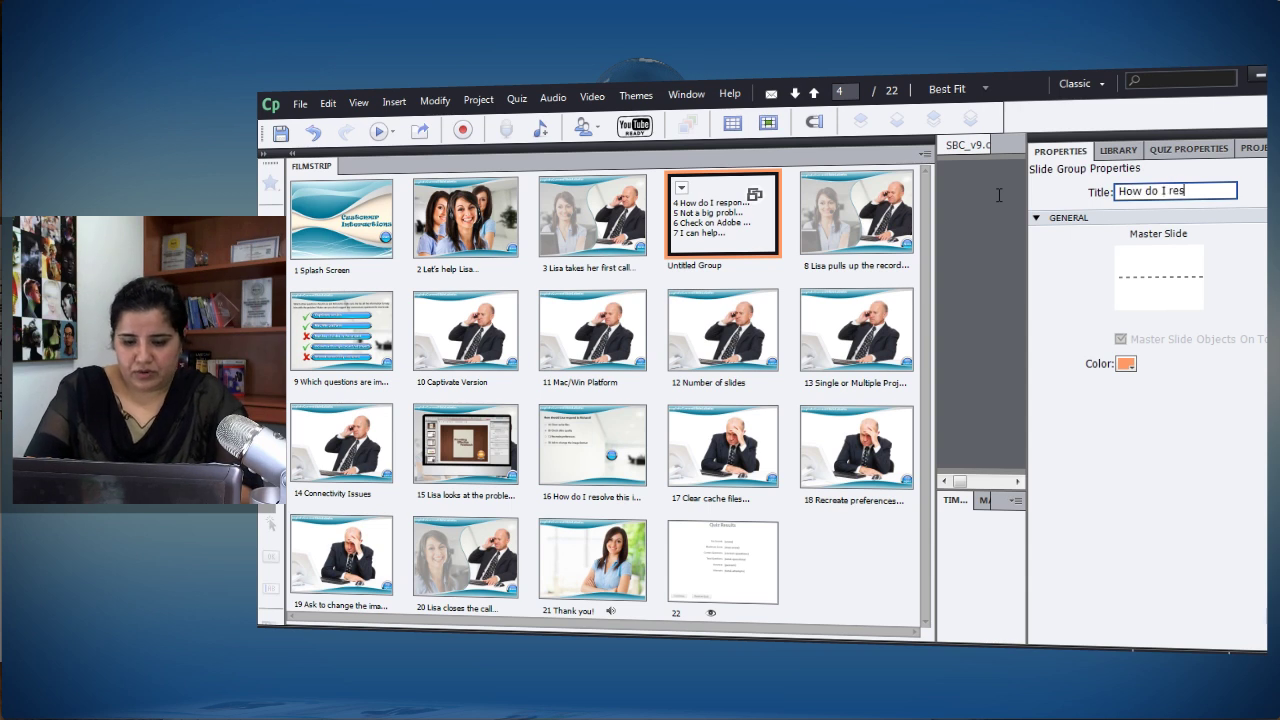
text(pond)
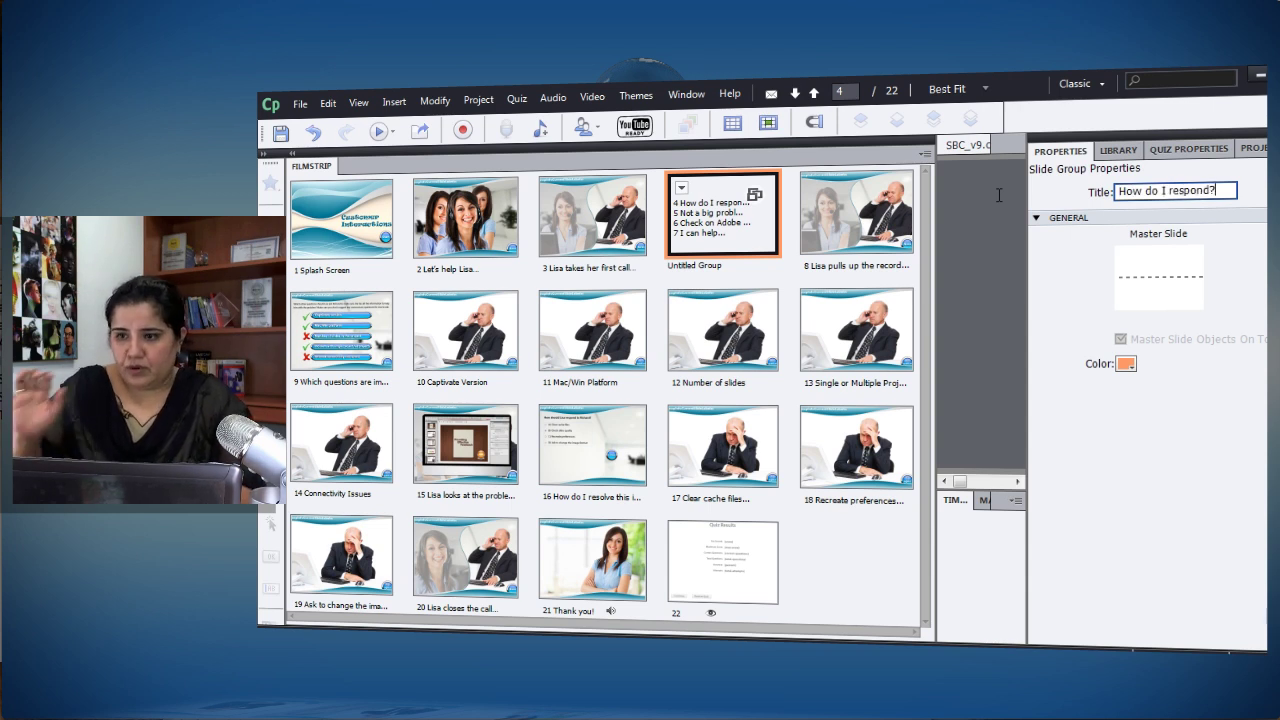
text(?)
click(735, 205)
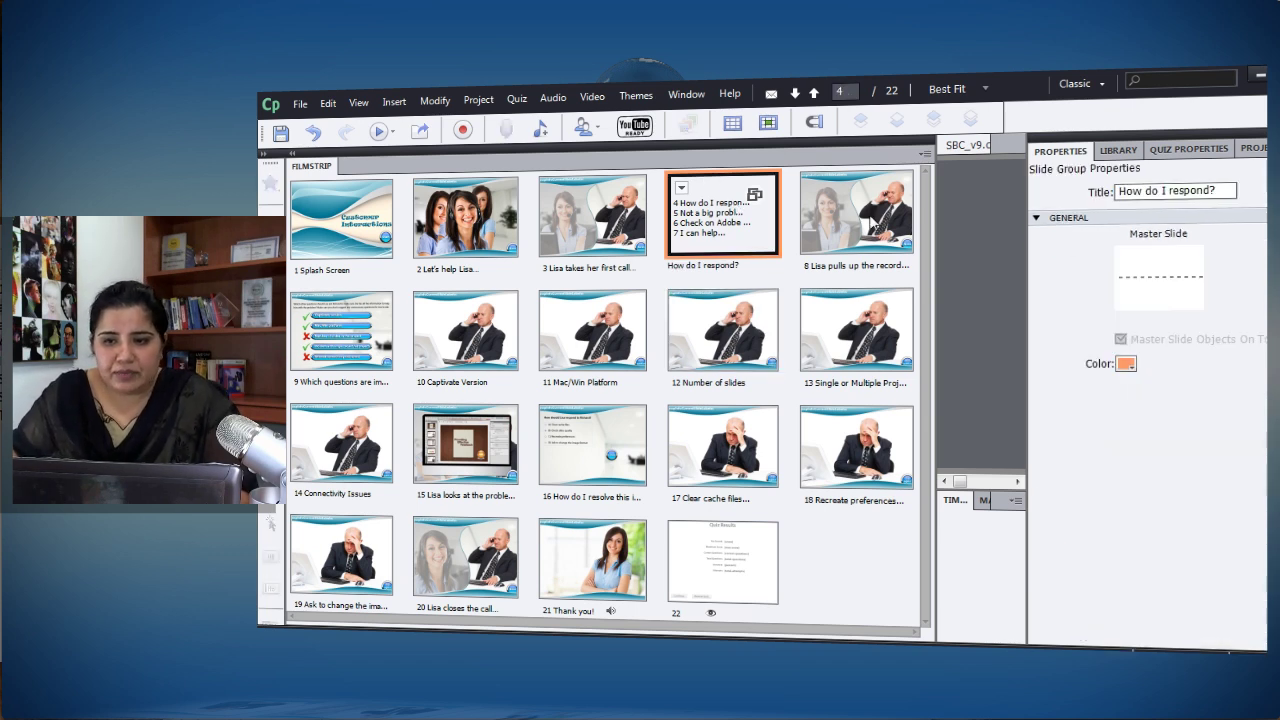
click(872, 222)
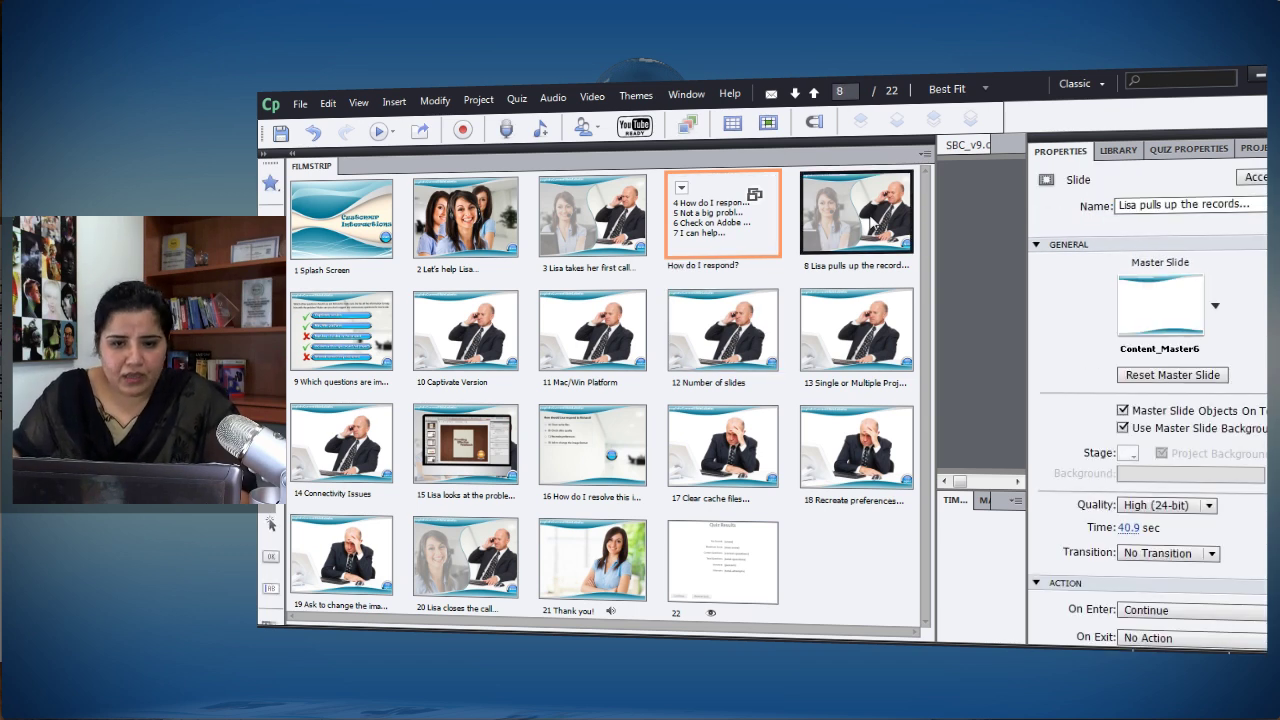
Step: Copy slide 9's name and select slides 9 through 14
click(359, 338)
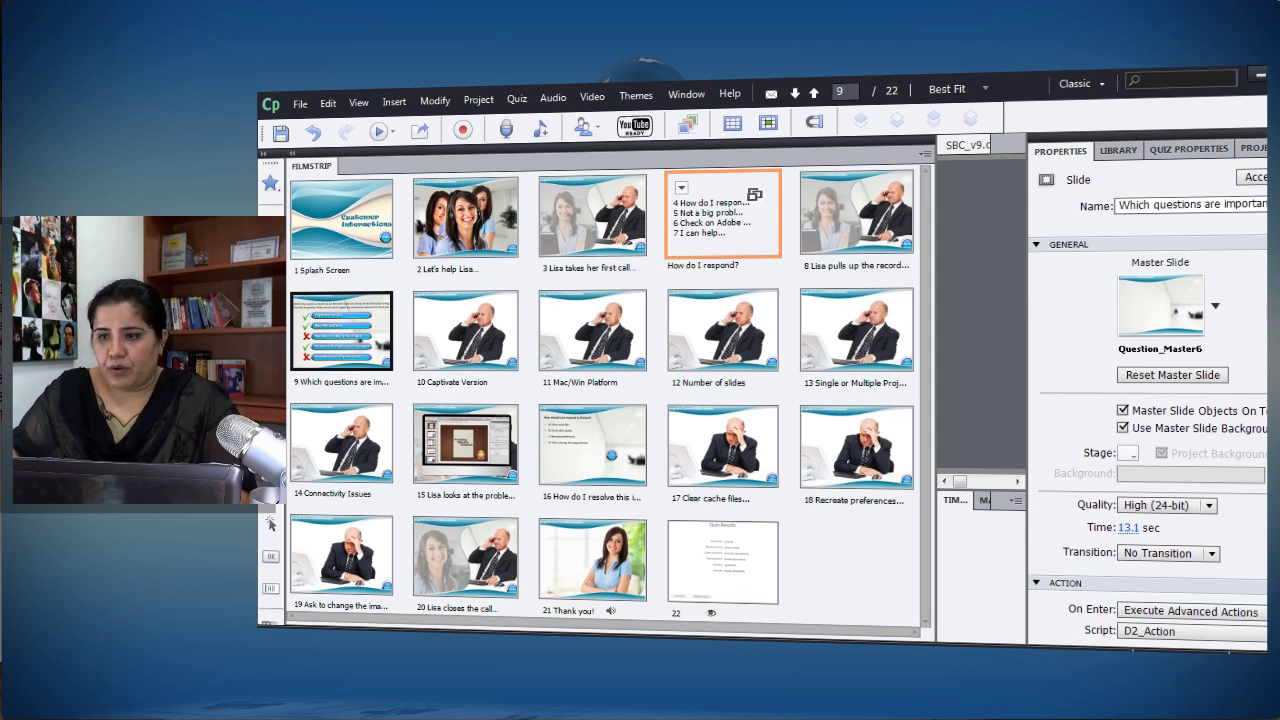
click(1140, 205)
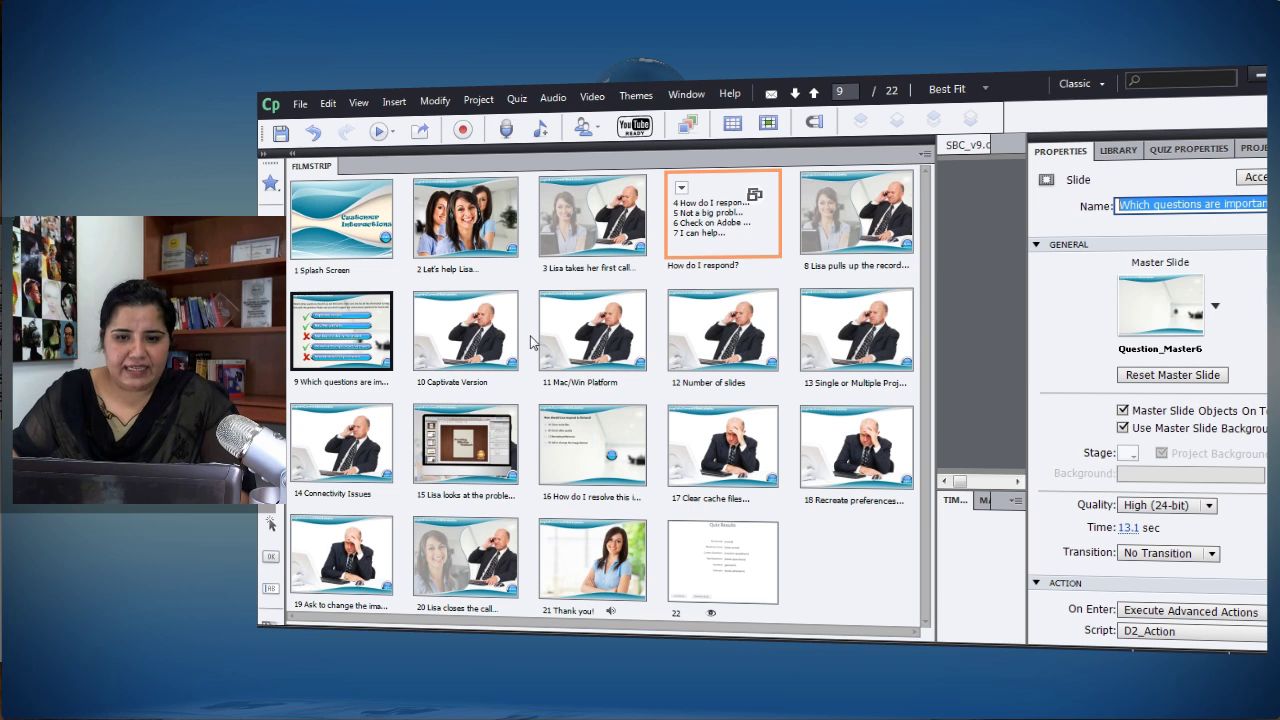
shift+click(795, 331)
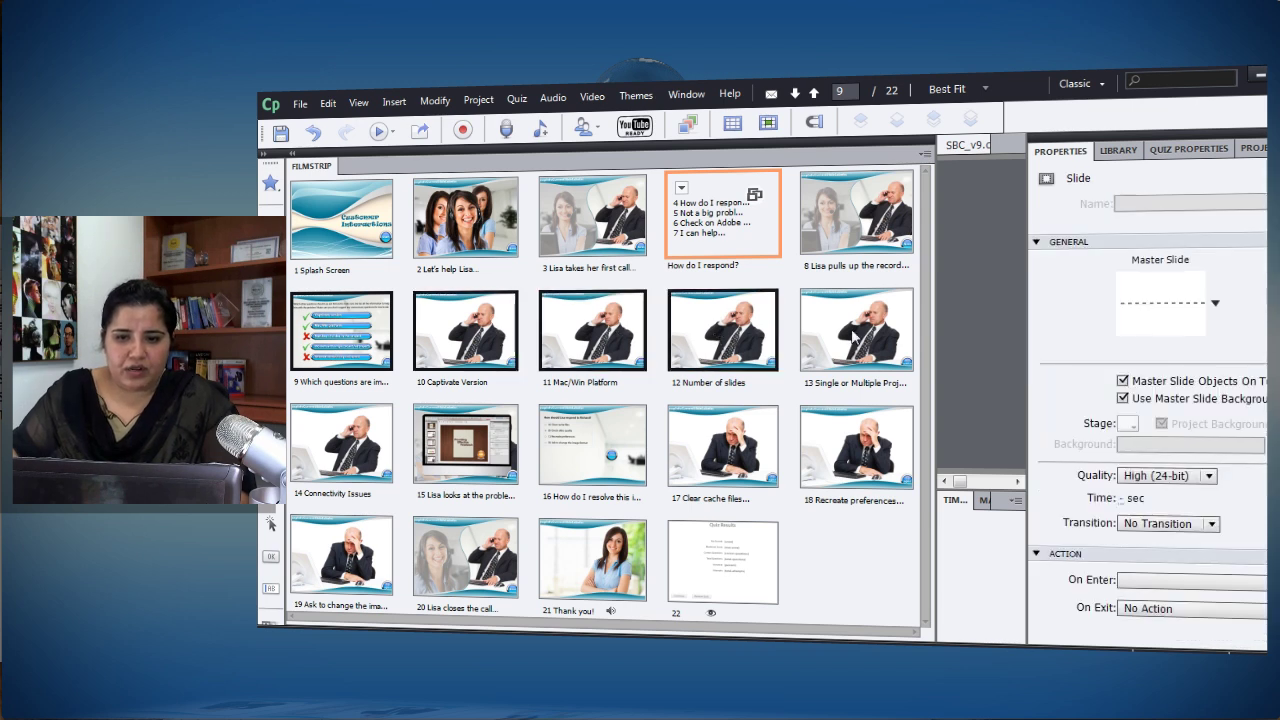
shift+click(340, 425)
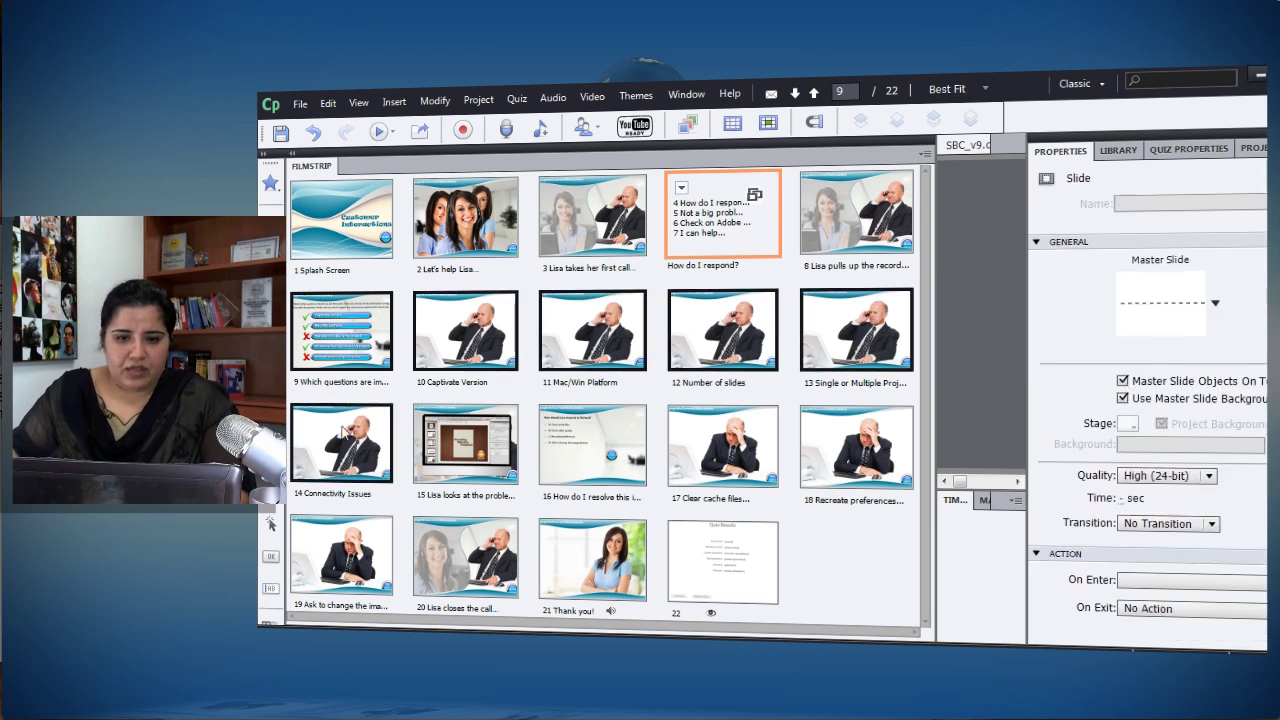
Step: Group slides 9–14 and title the new group 'Important Questions'
right_click(341, 324)
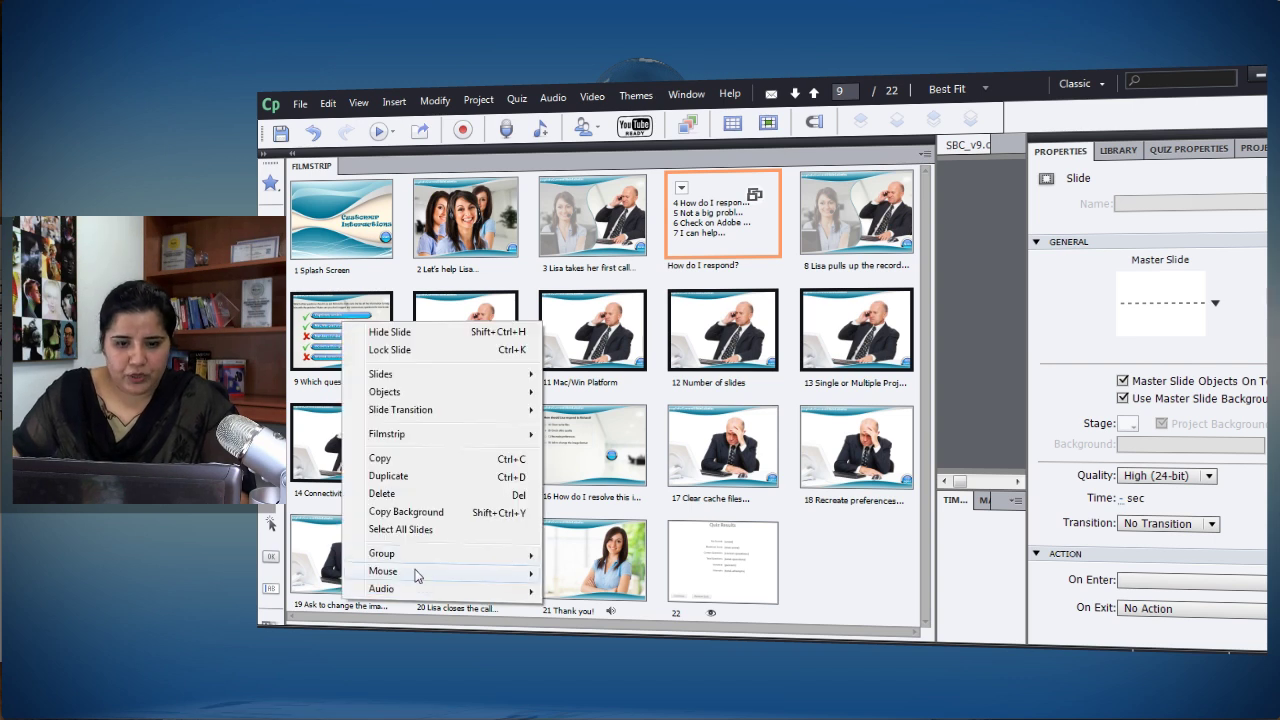
mouse_move(421, 556)
click(575, 557)
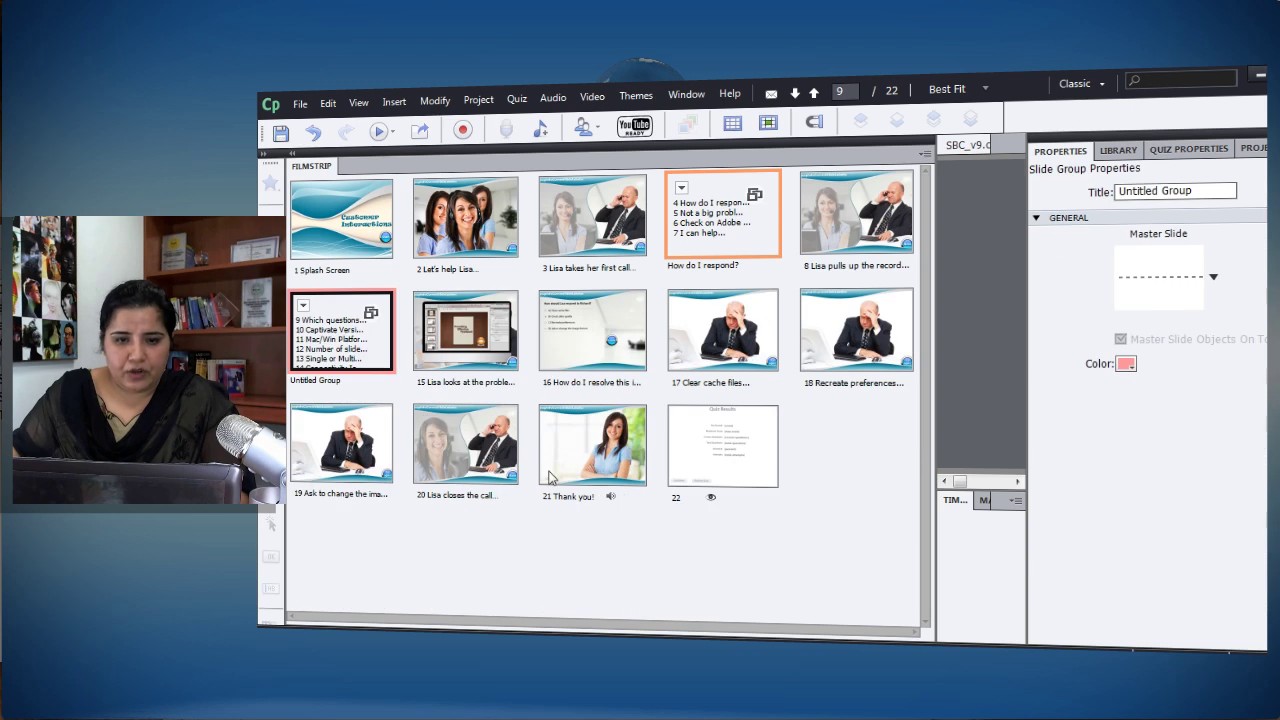
click(1204, 190)
key(ctrl+v)
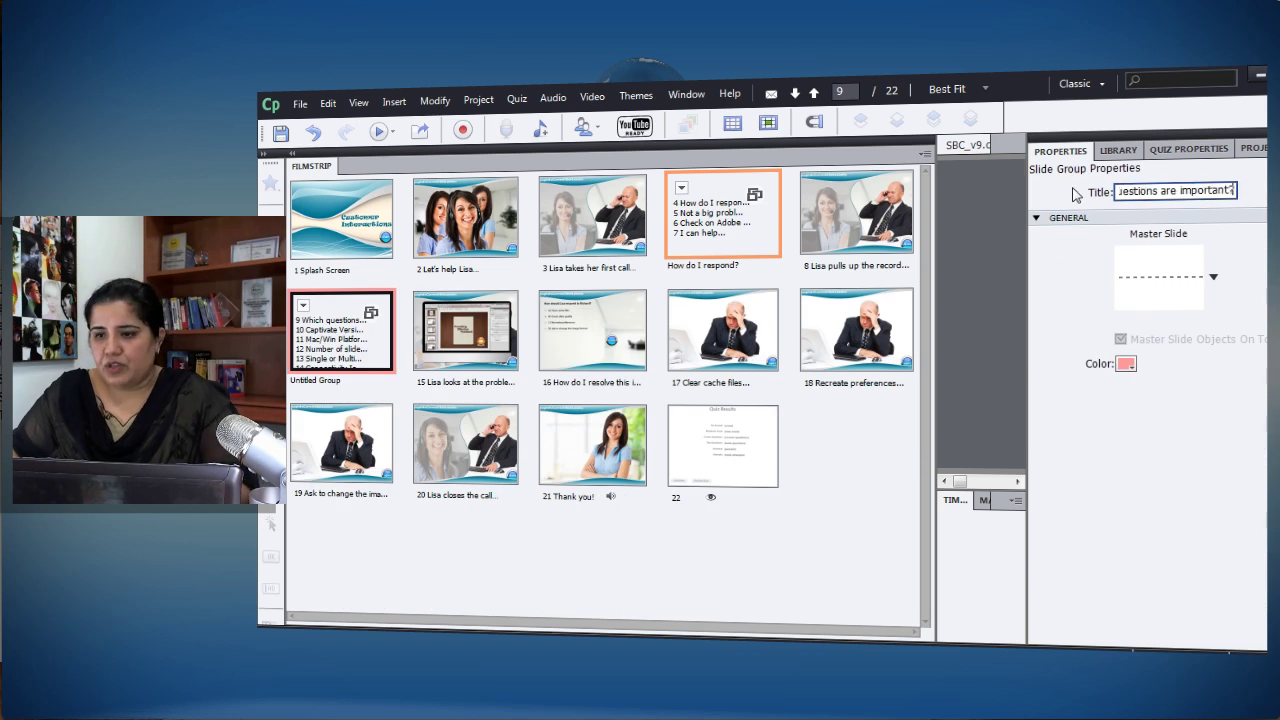
triple_click(1215, 188)
text(Which)
key(BackSpace)
key(BackSpace)
key(BackSpace)
key(BackSpace)
key(BackSpace)
text(Important )
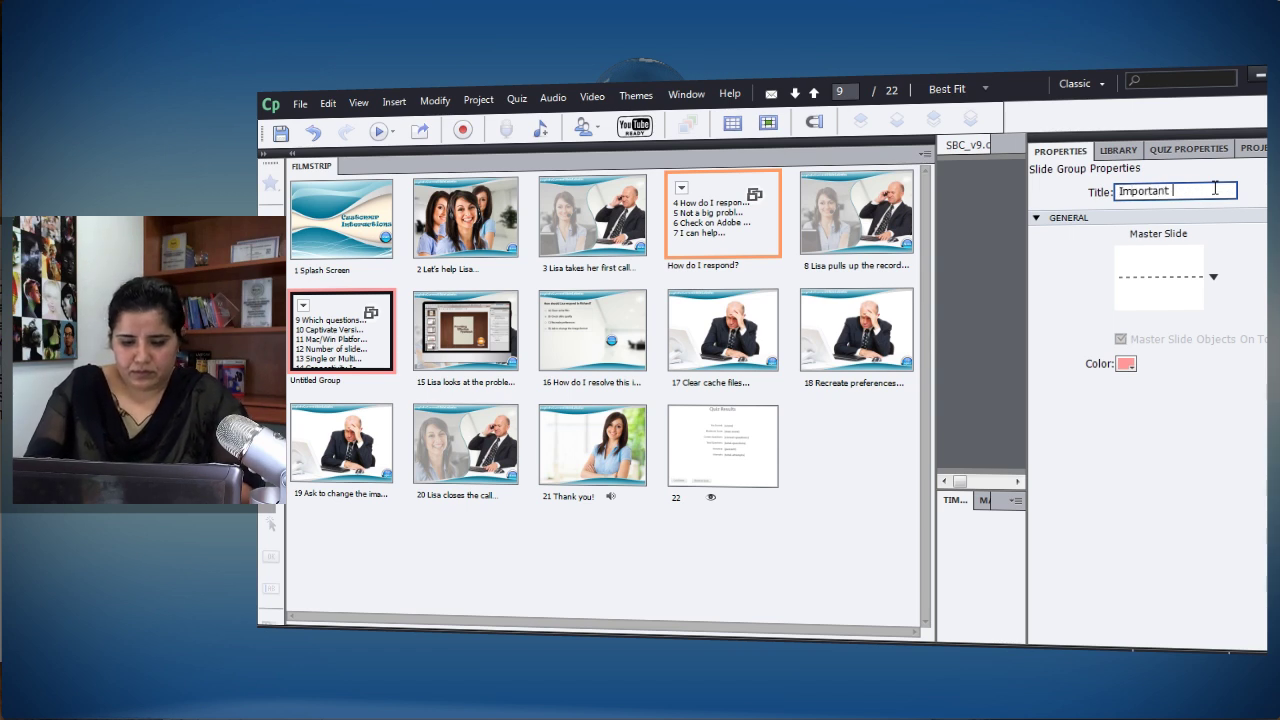
text(Questions)
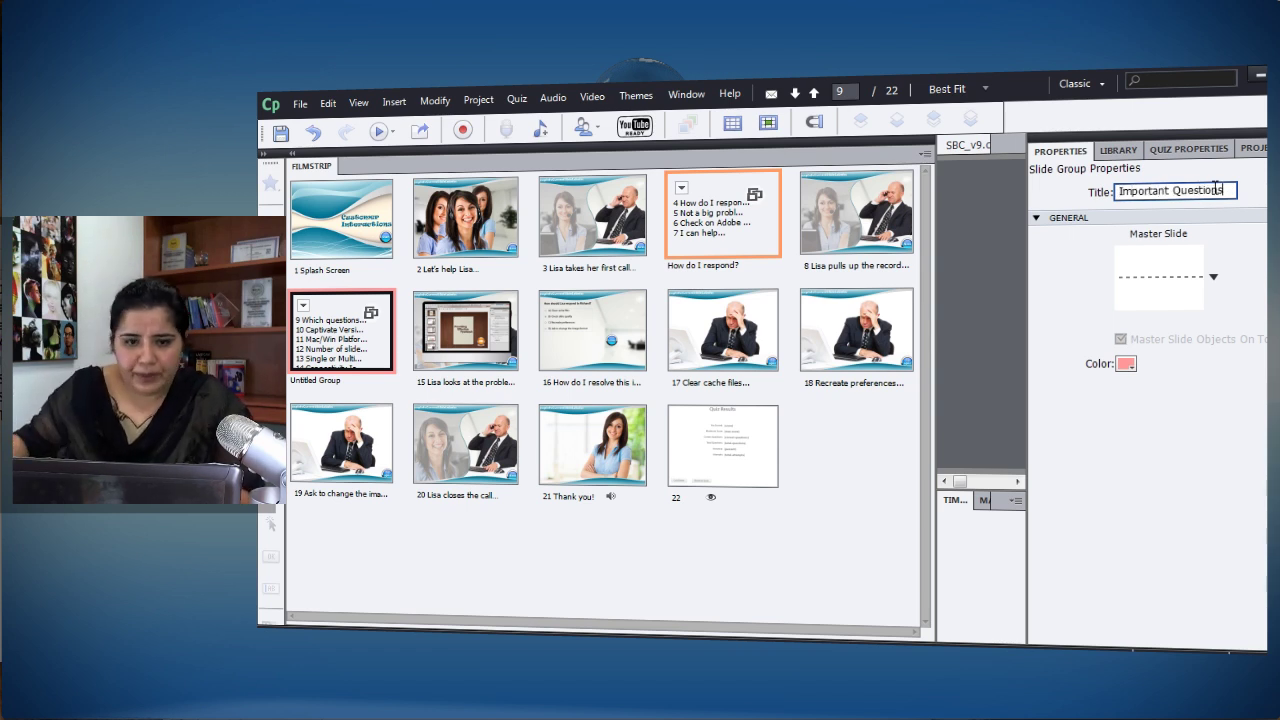
click(611, 307)
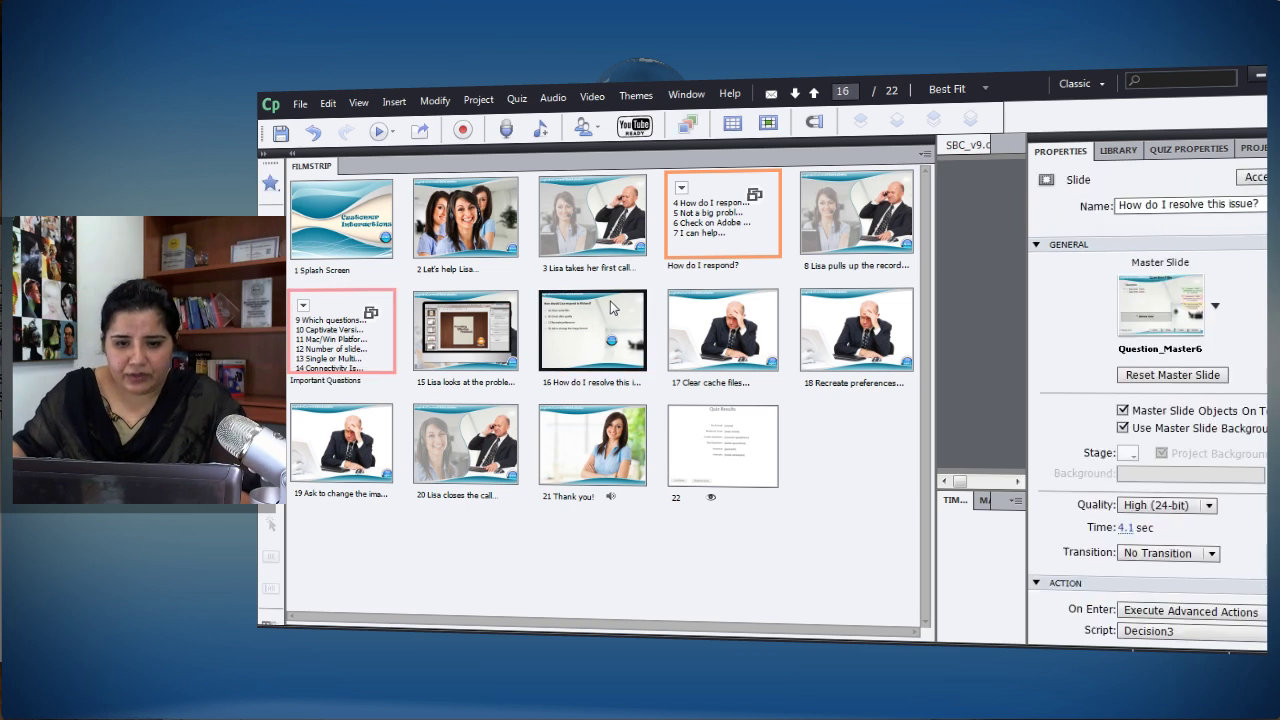
Step: Select slides 16, 17, 18 and 19 in the filmstrip
shift+click(375, 428)
right_click(590, 344)
mouse_move(656, 585)
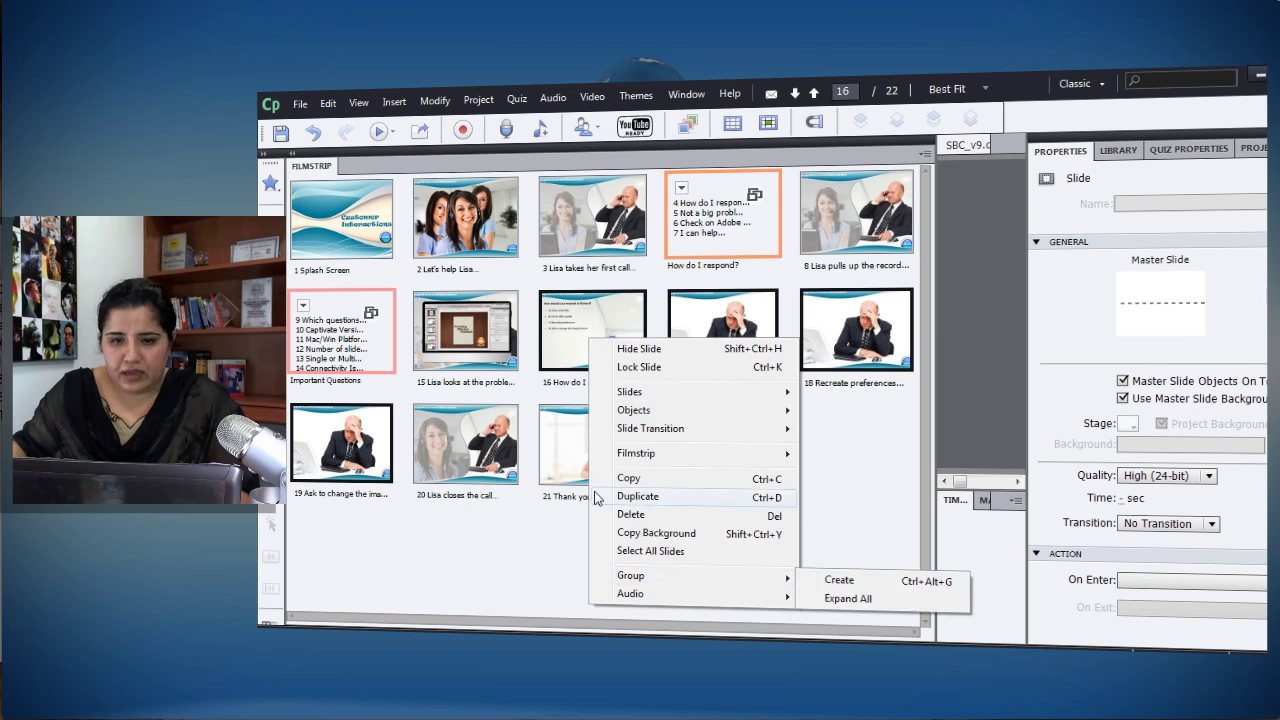
click(560, 345)
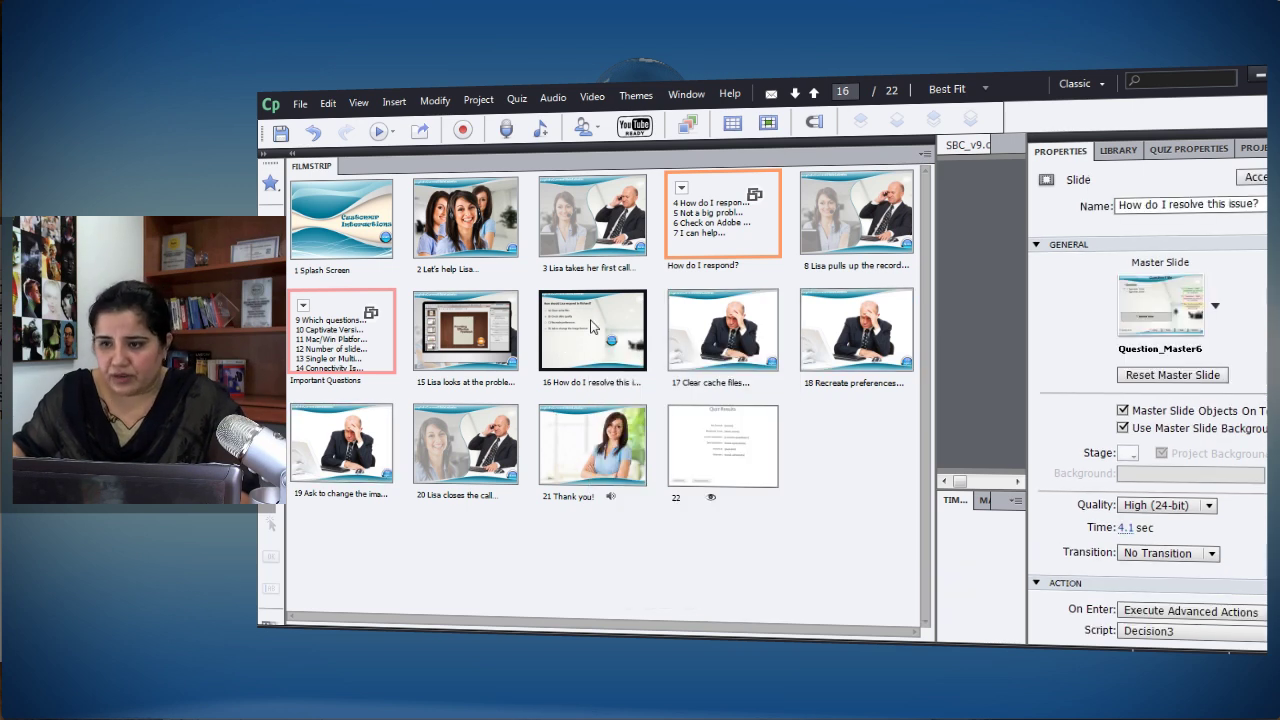
shift+click(734, 324)
shift+click(856, 330)
shift+click(357, 438)
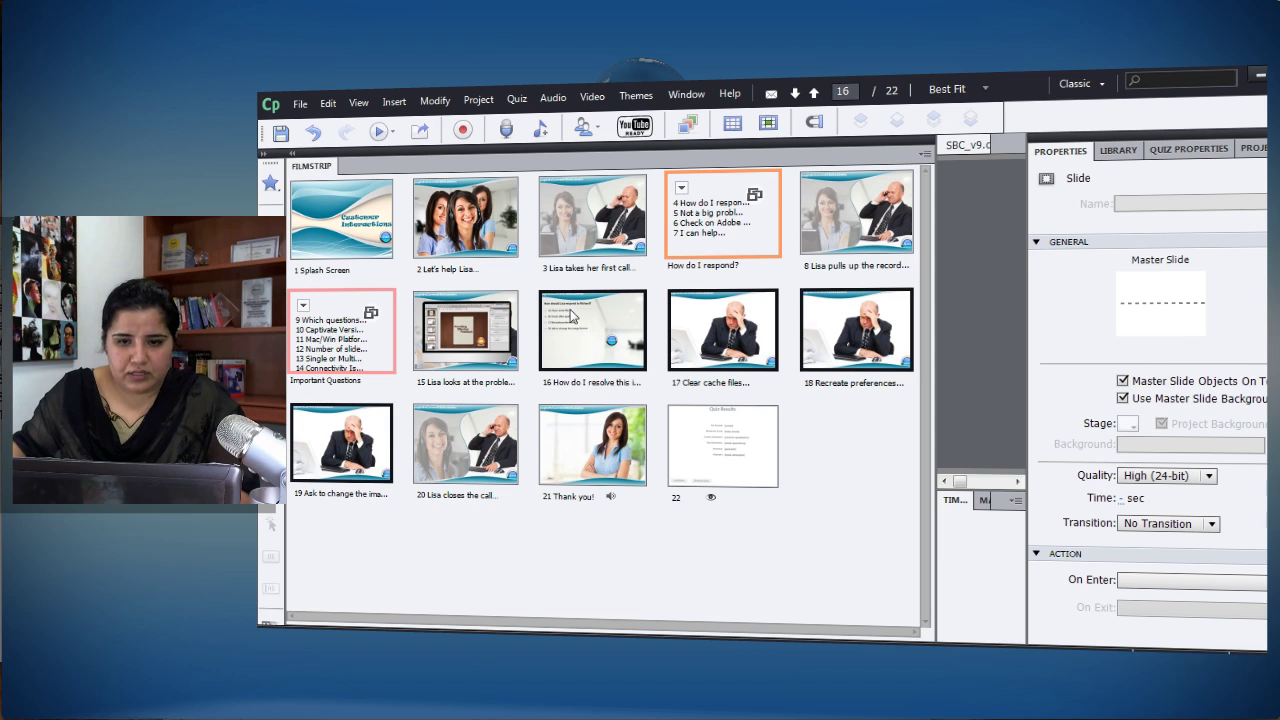
Step: Group slides 16–19 as 'Resolution', restore the filmstrip width, and reopen Table of Contents settings
right_click(570, 310)
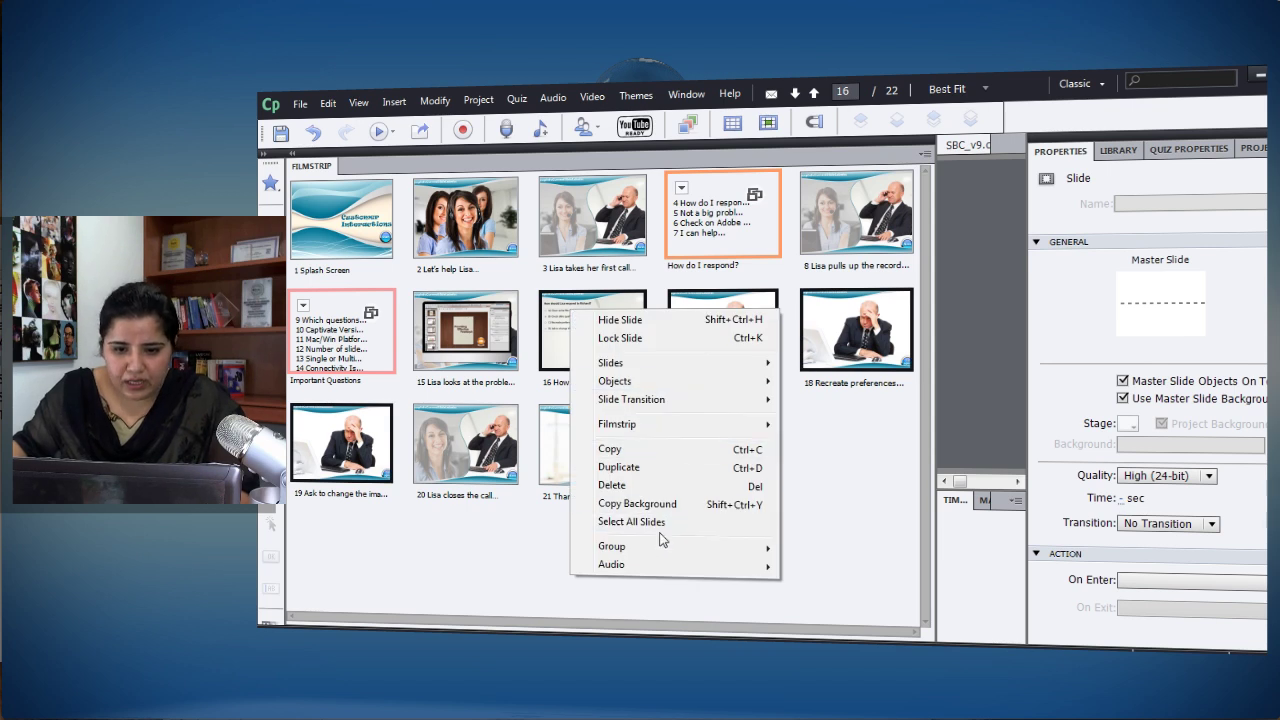
mouse_move(757, 546)
click(820, 551)
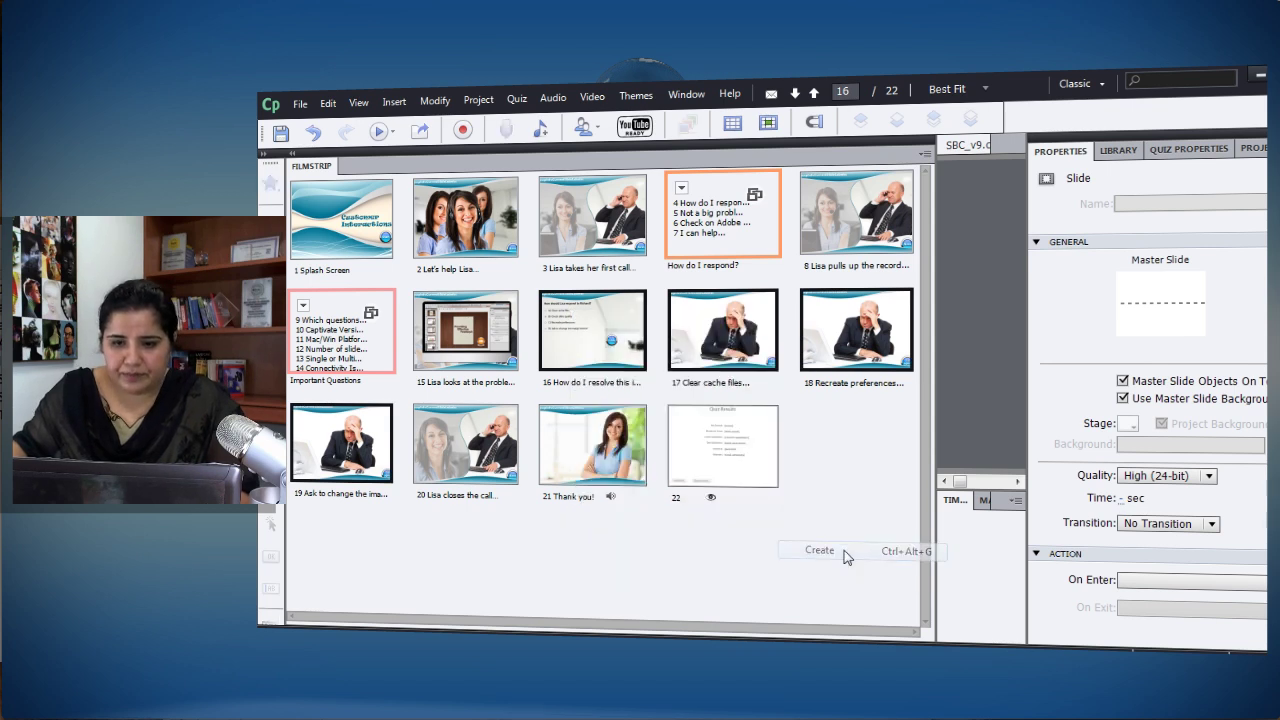
triple_click(1196, 193)
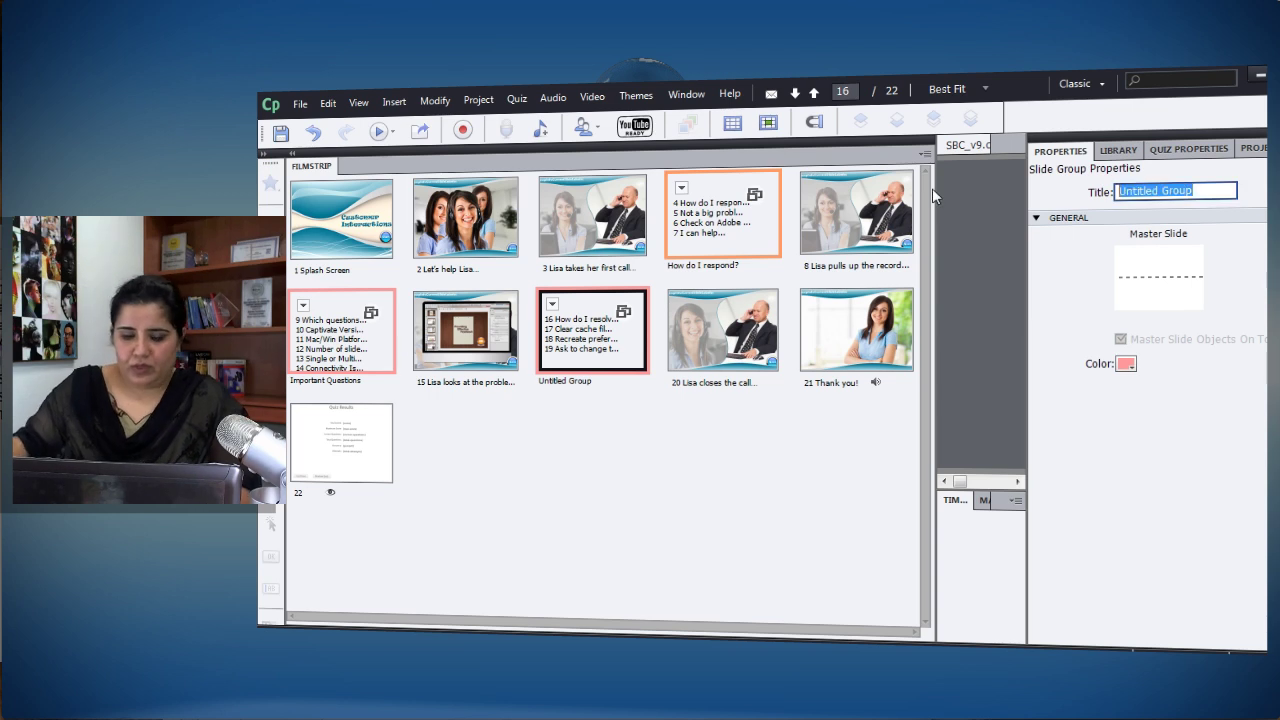
text(Resolution)
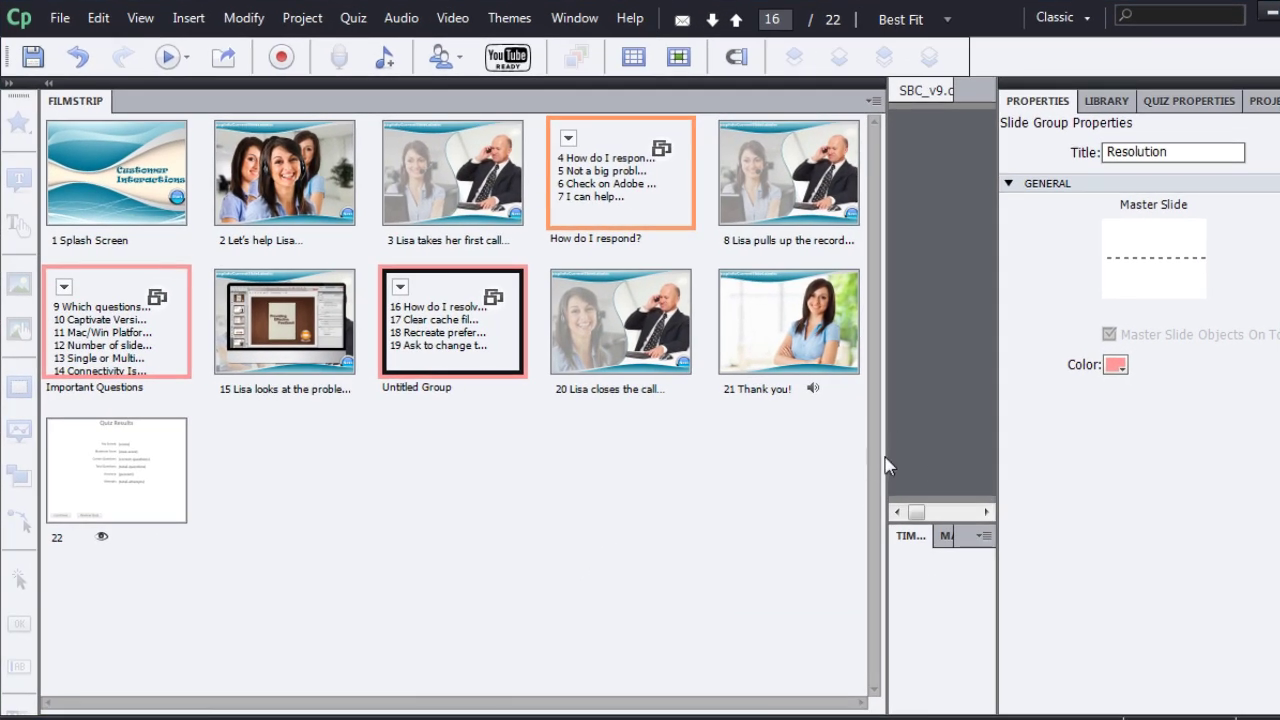
drag(889, 455, 67, 416)
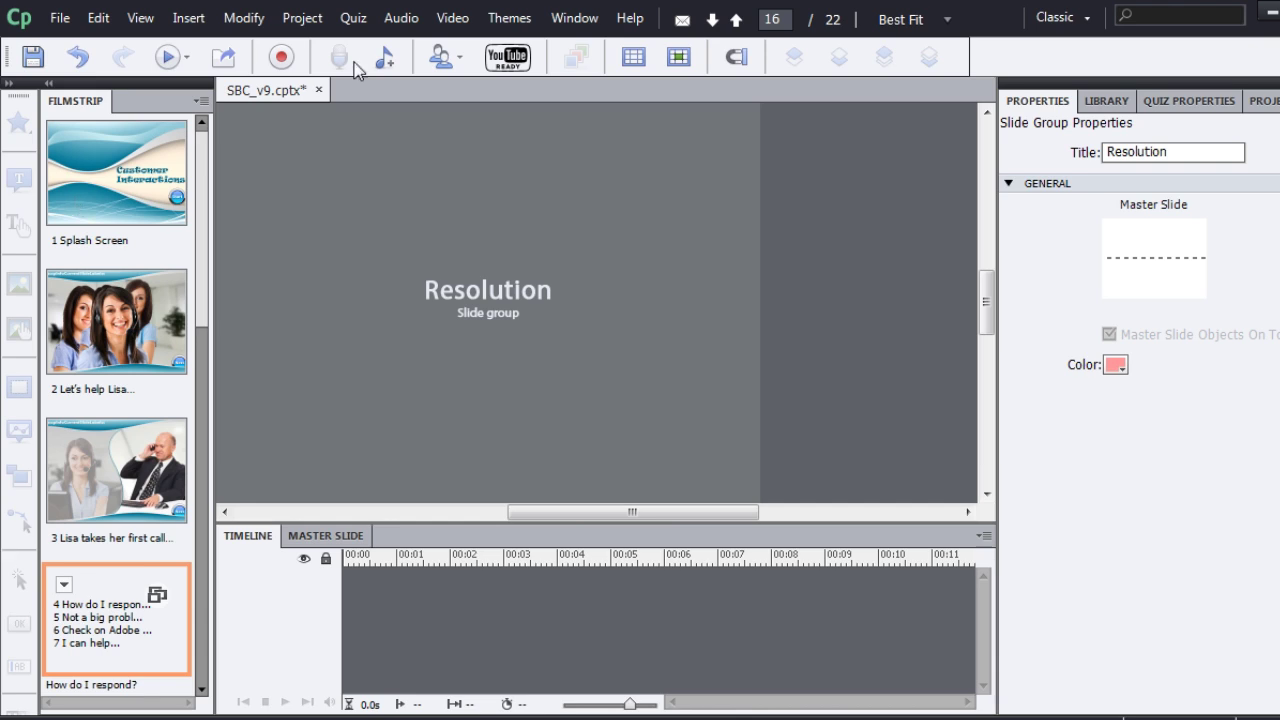
click(302, 18)
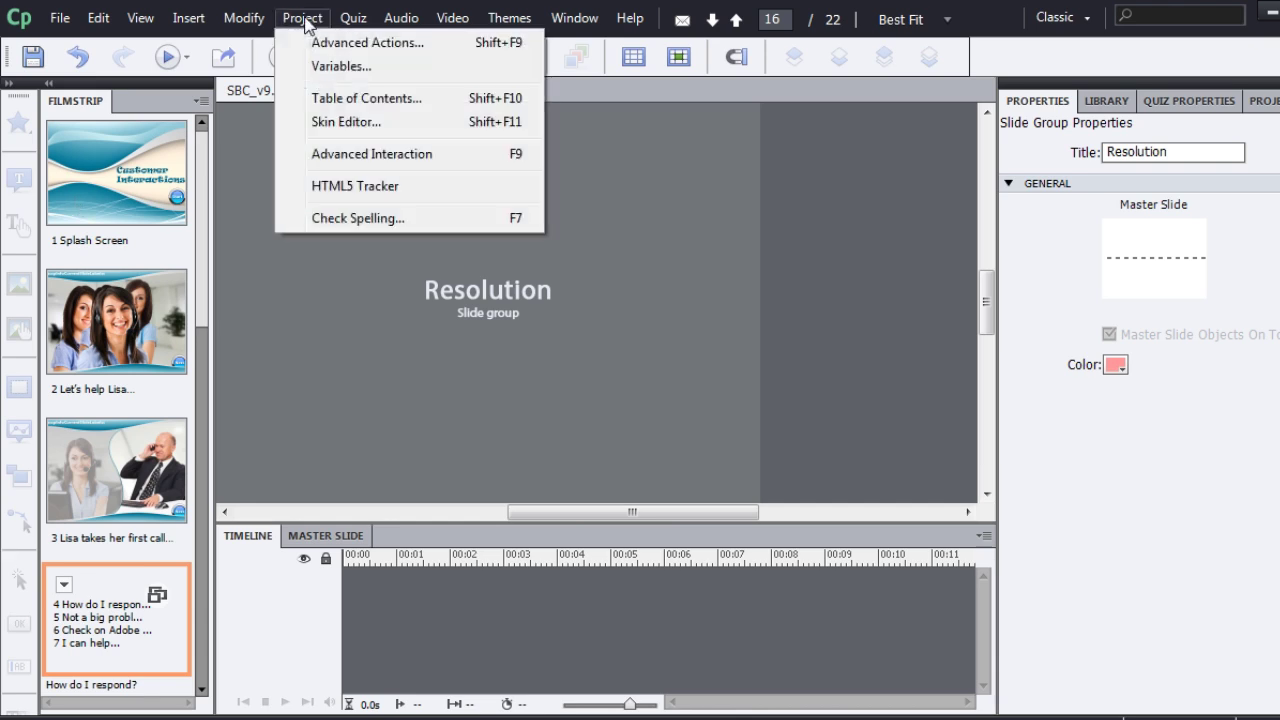
click(342, 97)
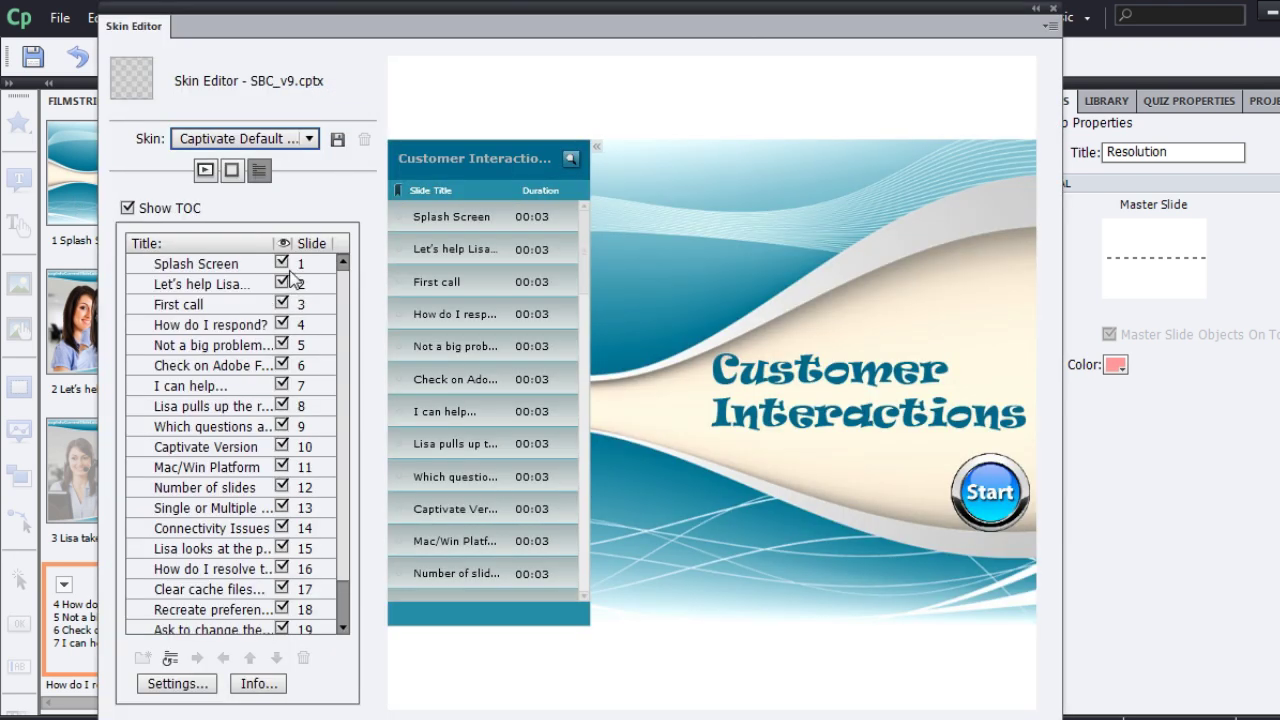
Step: Reset the TOC, then collapse the How do I respond?, Important Questions and Resolution folders
scroll(344, 375, down, 2)
scroll(344, 380, up, 2)
click(171, 659)
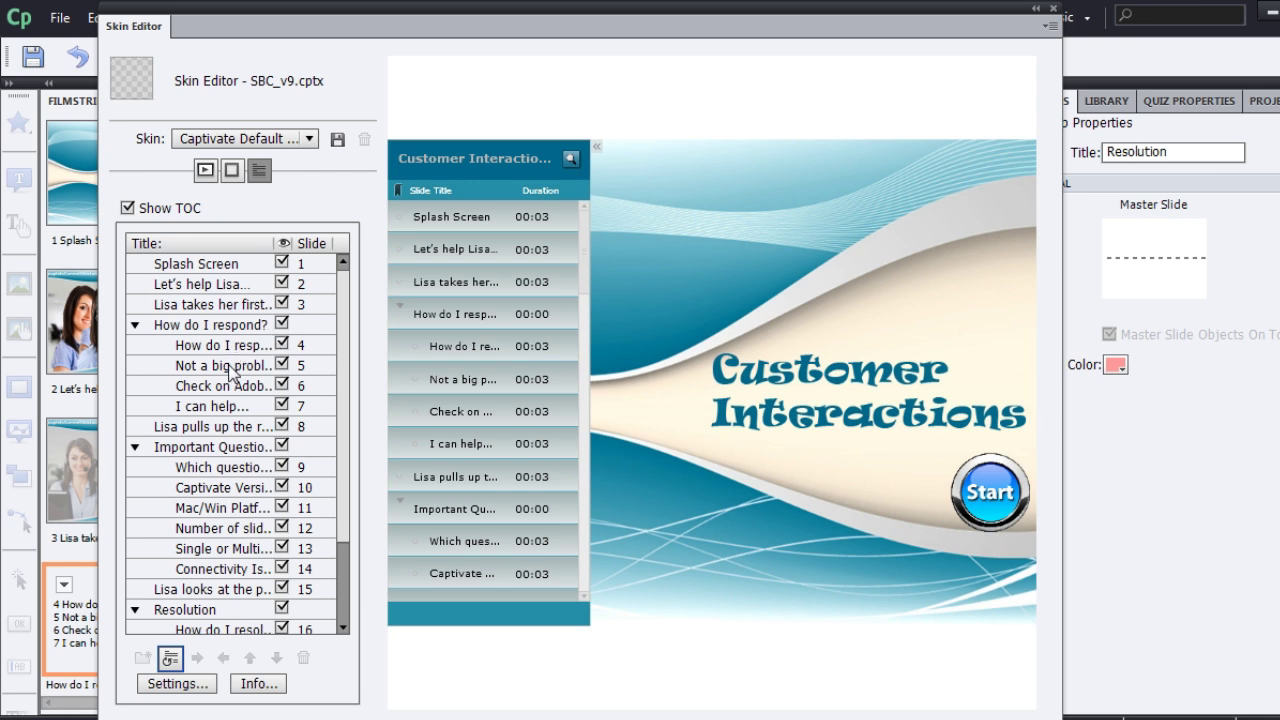
drag(346, 476, 356, 366)
click(133, 325)
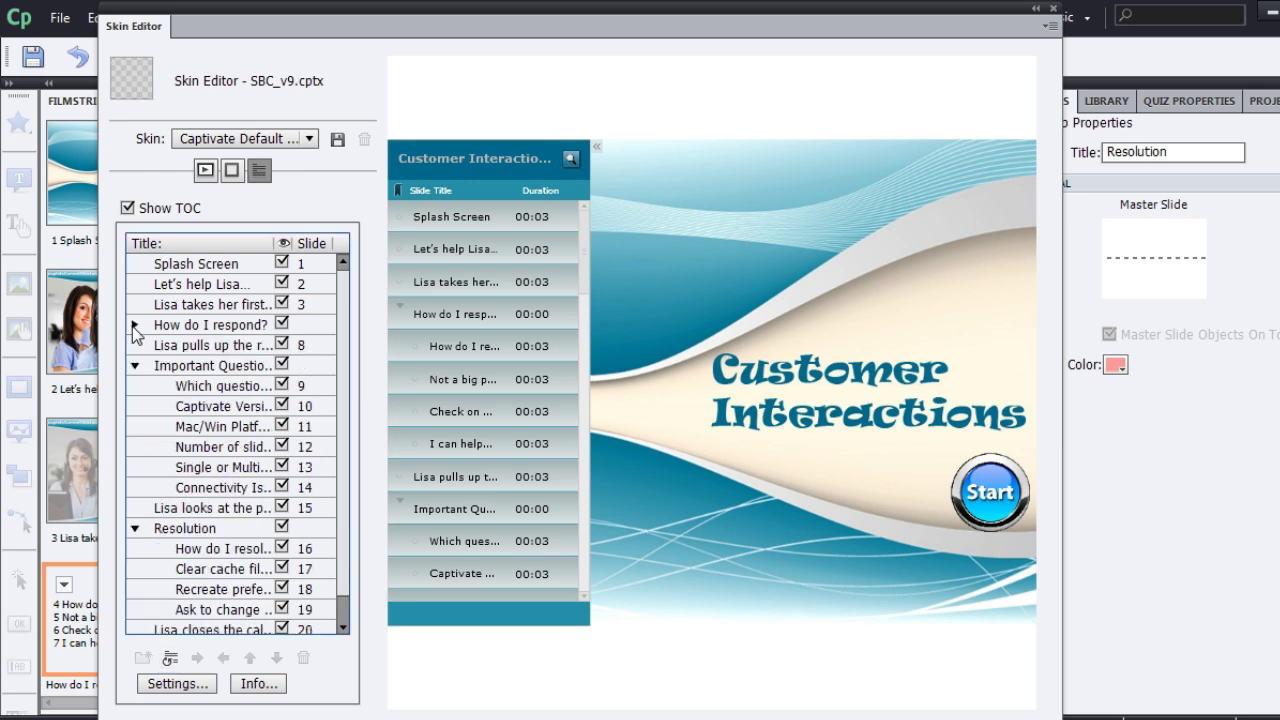
click(134, 365)
click(134, 406)
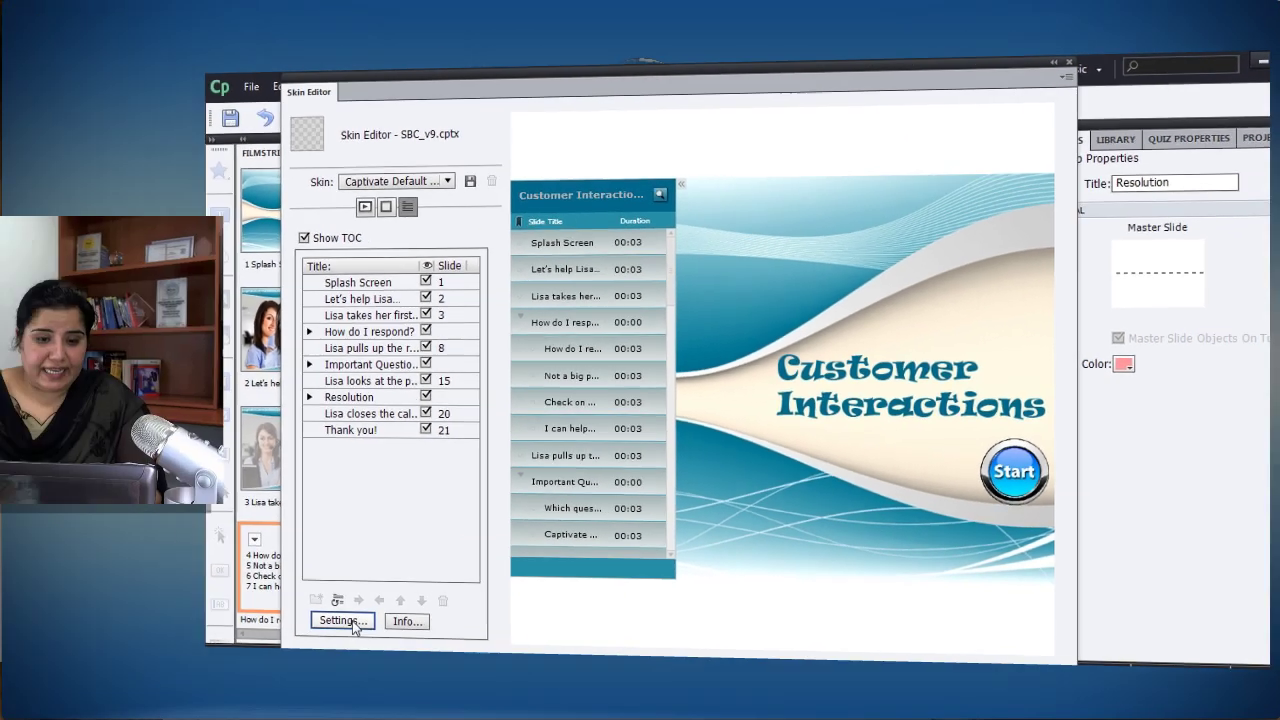
click(177, 684)
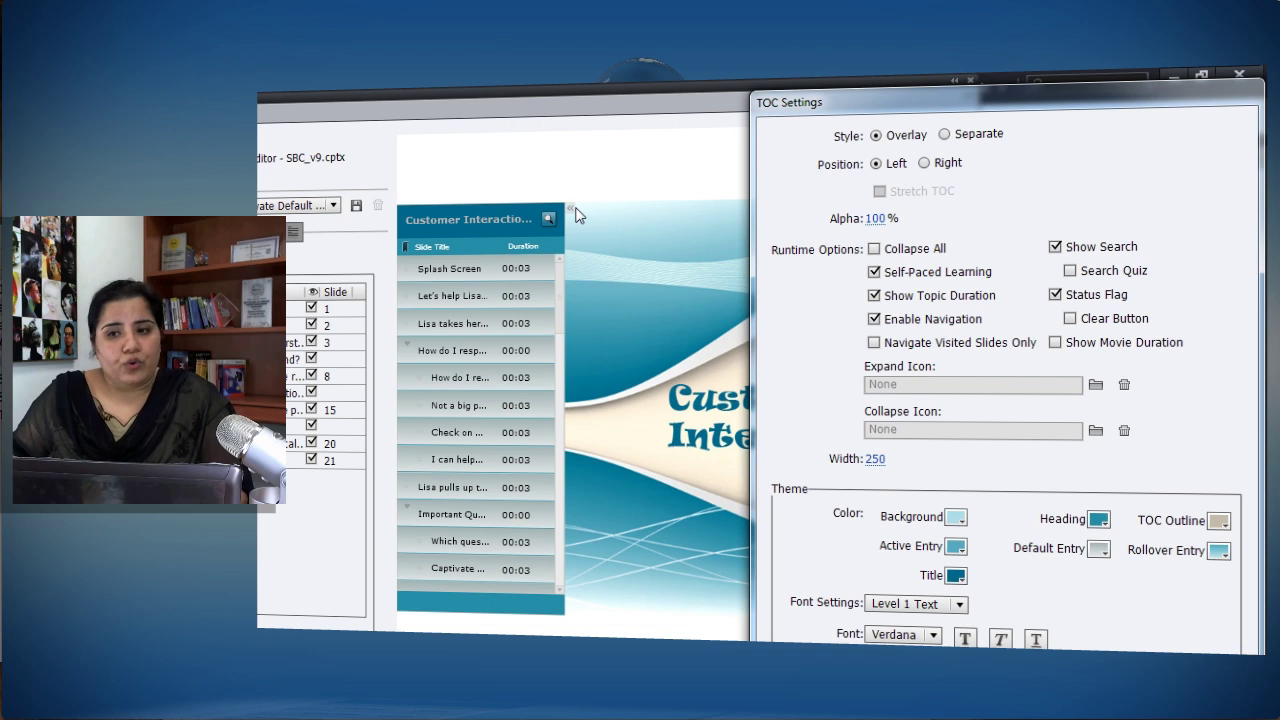
drag(920, 106, 903, 102)
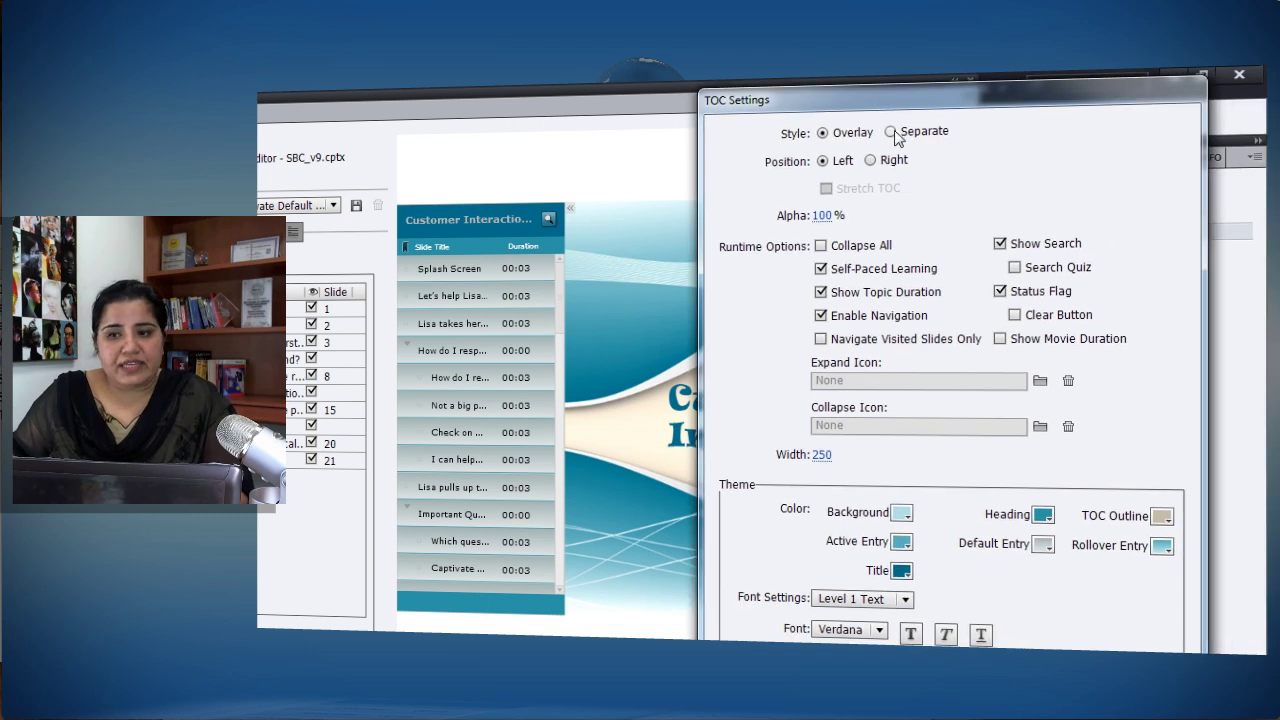
click(891, 132)
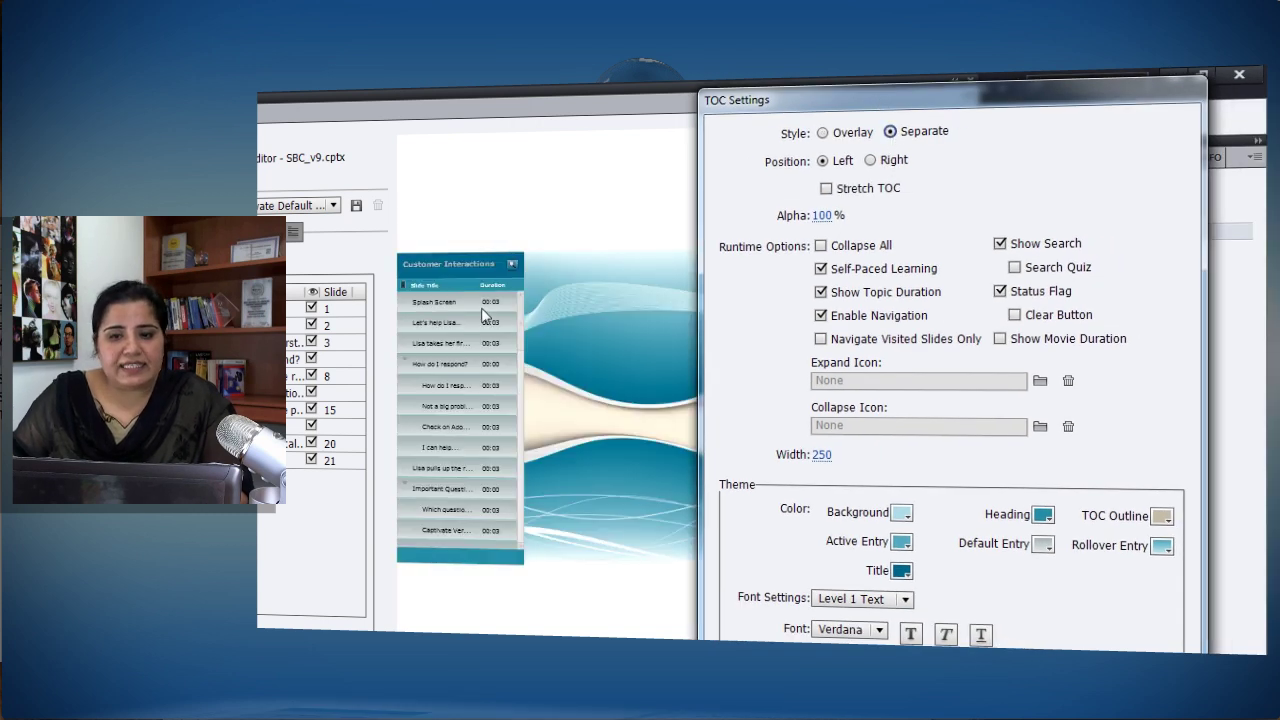
drag(934, 95, 1207, 96)
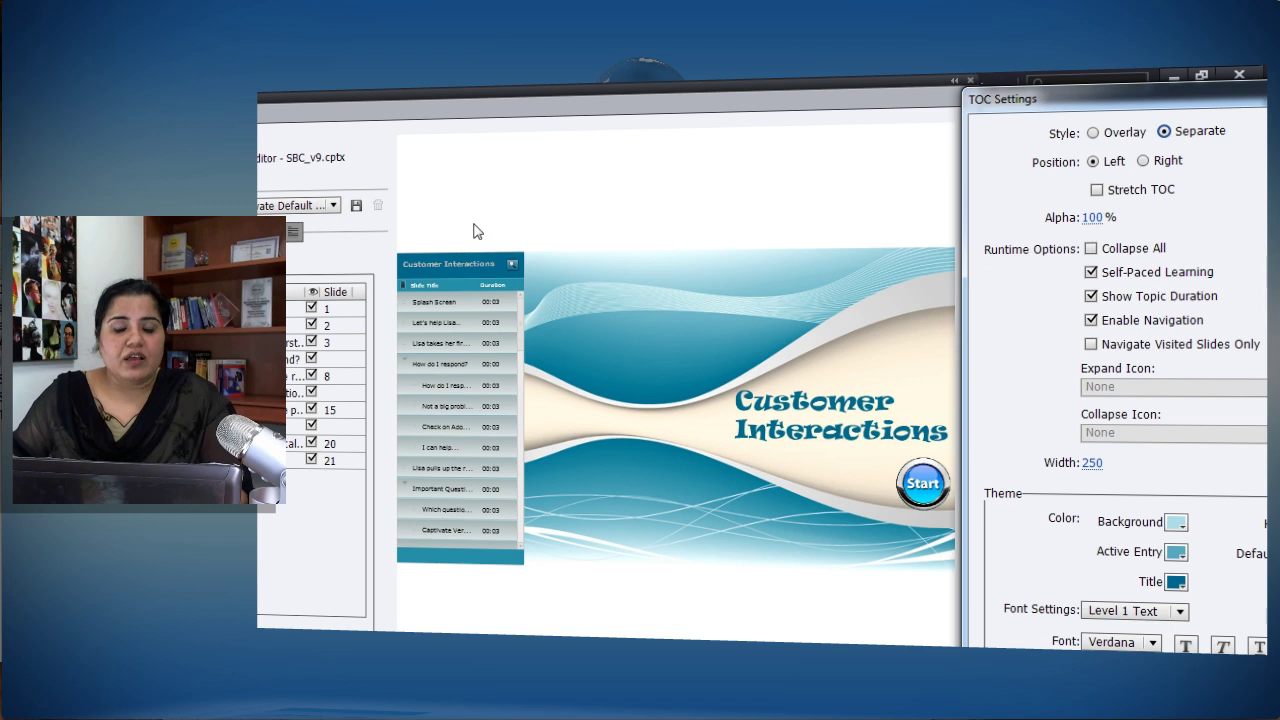
drag(1090, 100, 781, 97)
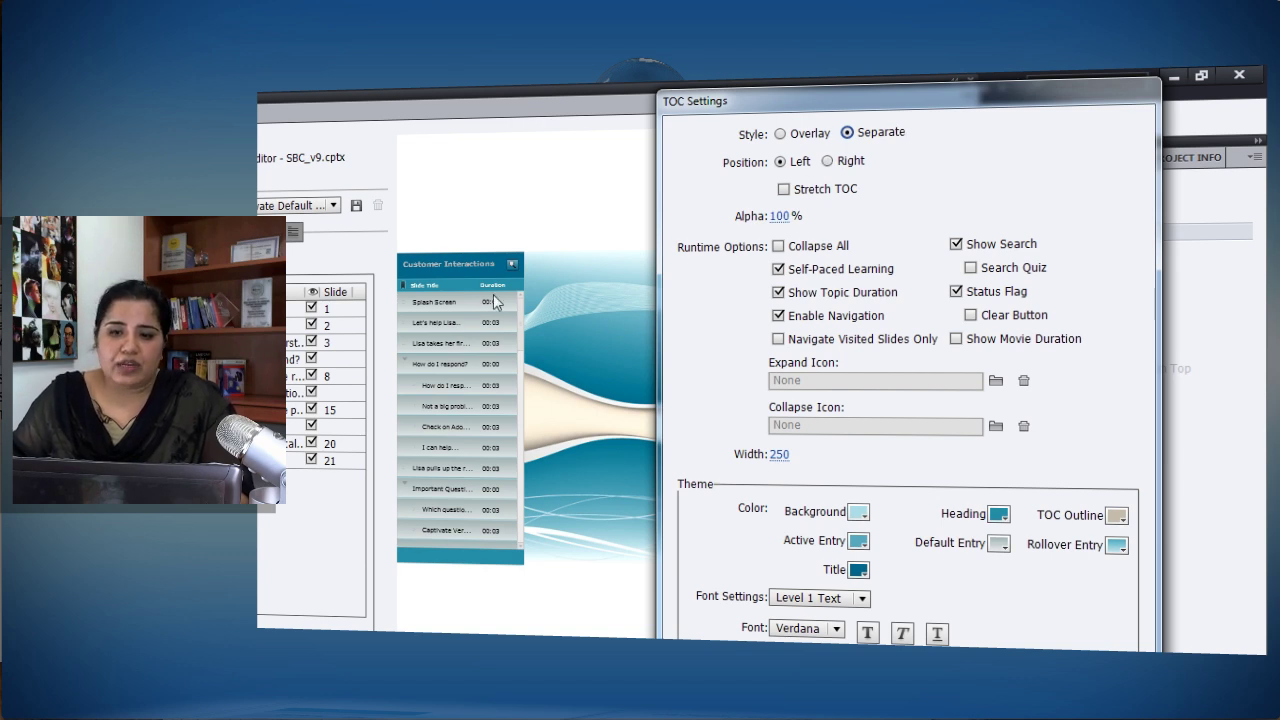
click(828, 162)
drag(887, 108, 1043, 105)
click(423, 169)
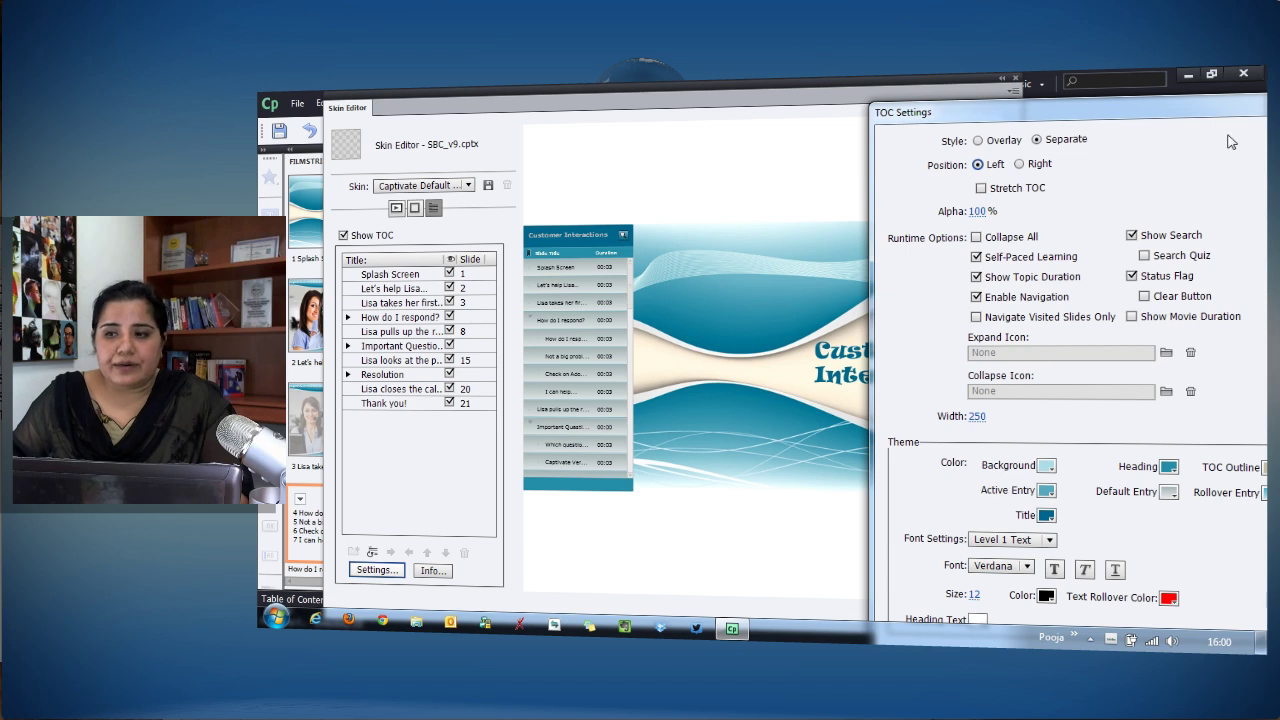
drag(1154, 117, 1024, 90)
click(1124, 626)
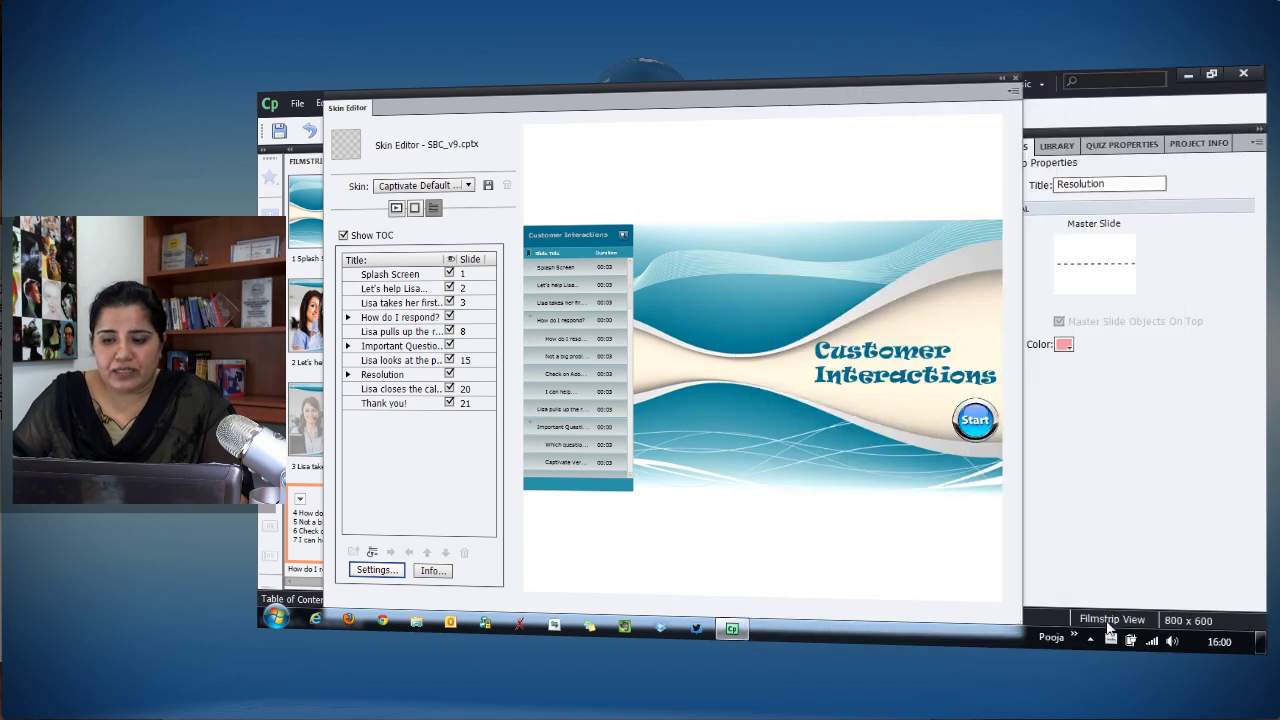
Step: Enable Show Playback Control and set the TOC Style to Separate in TOC Settings
click(396, 207)
click(340, 236)
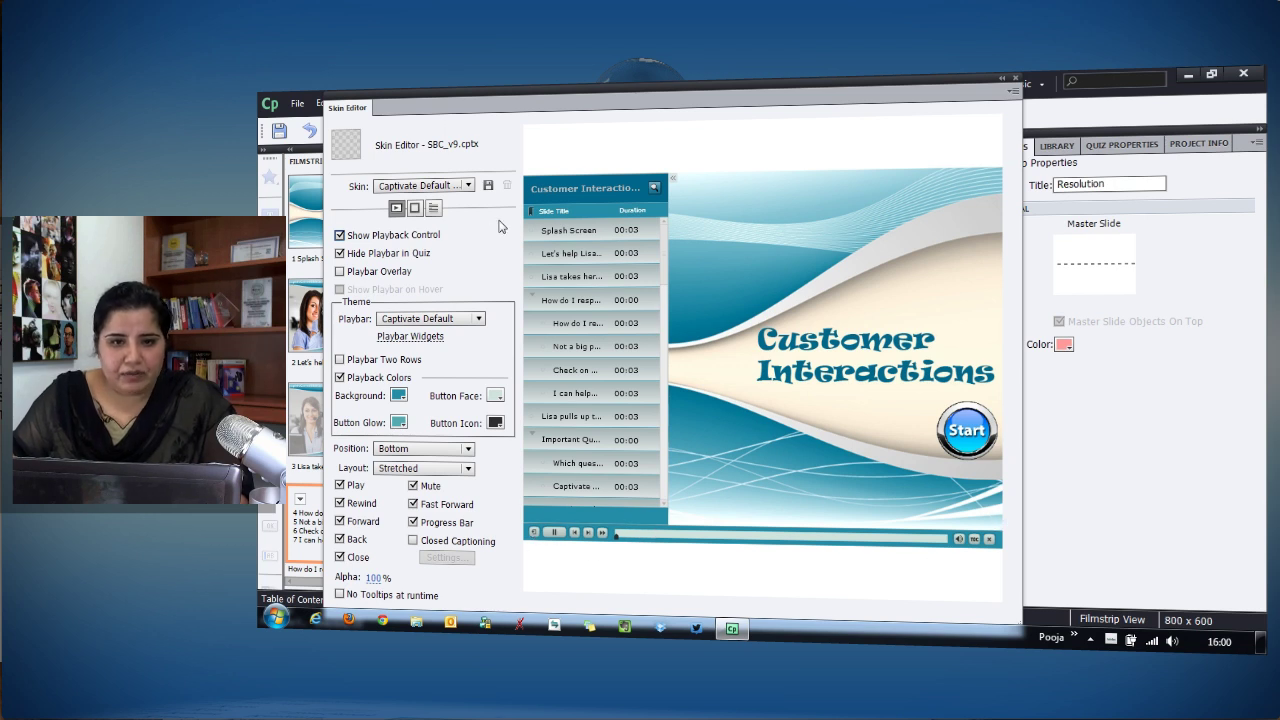
click(433, 211)
click(378, 570)
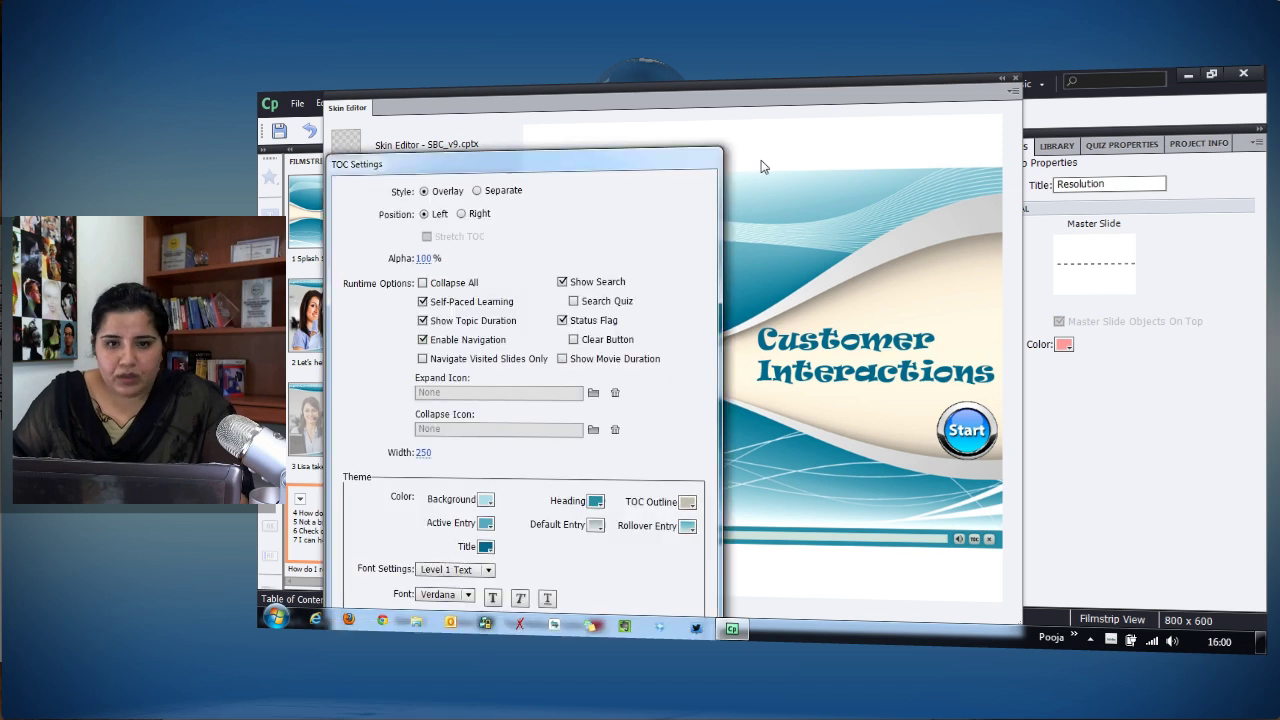
click(477, 190)
drag(611, 168, 1203, 154)
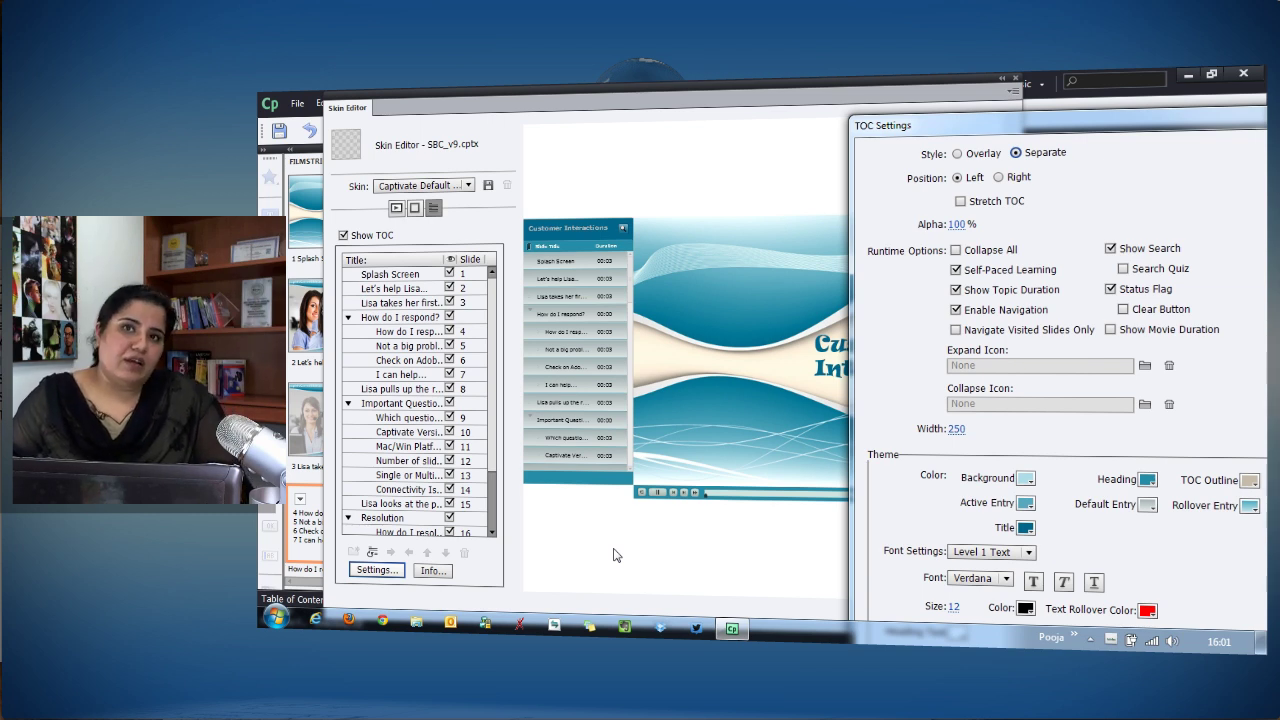
Step: Turn on Stretch TOC and Collapse All in the TOC settings
click(960, 202)
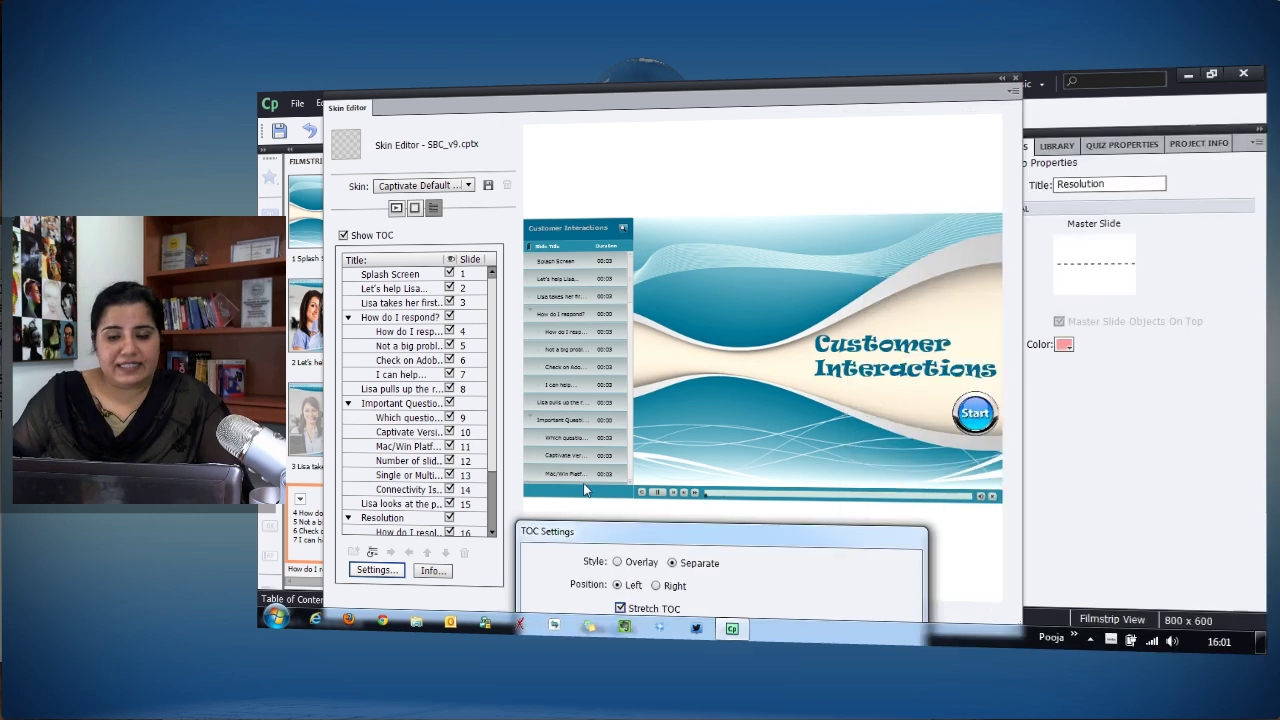
drag(725, 533, 927, 99)
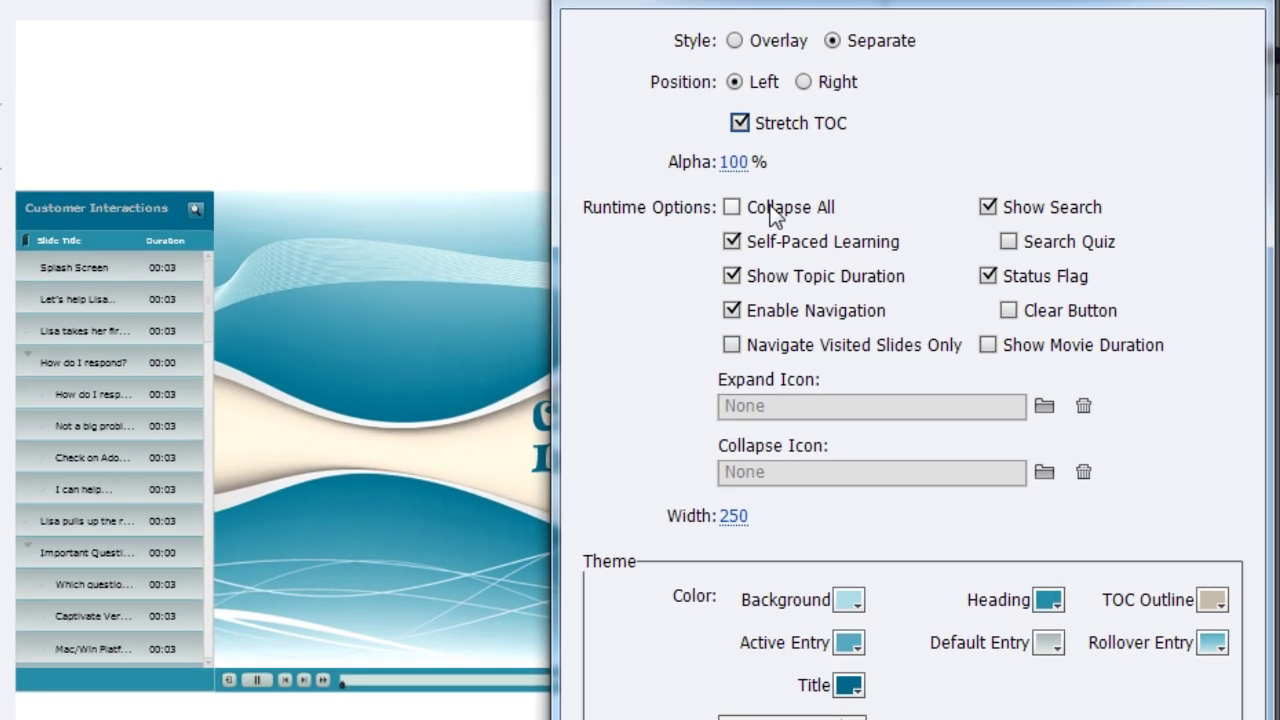
click(734, 205)
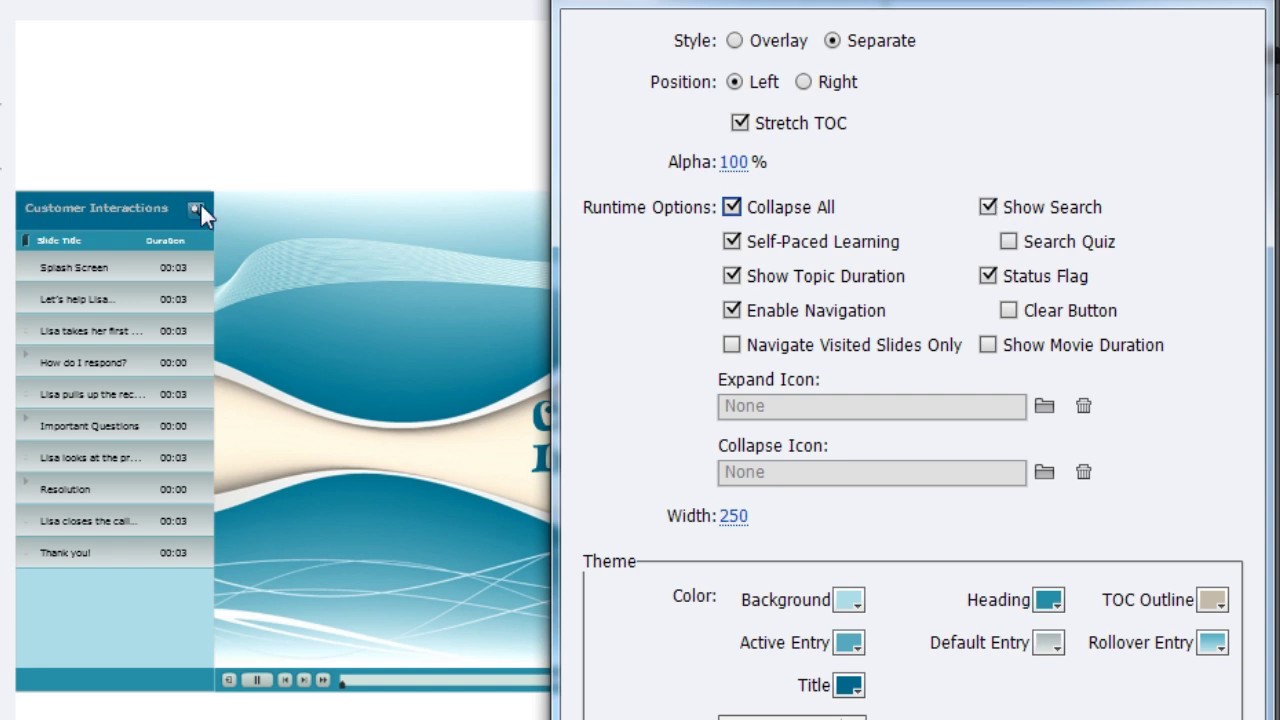
click(988, 207)
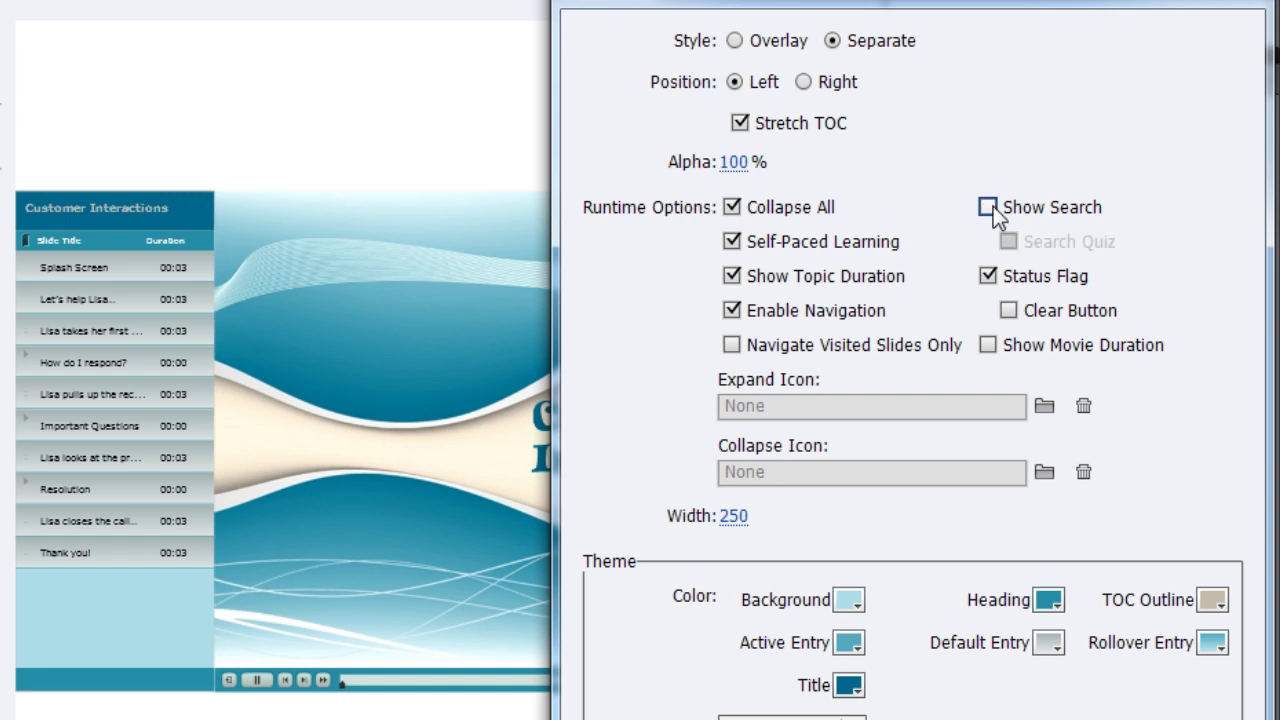
click(988, 207)
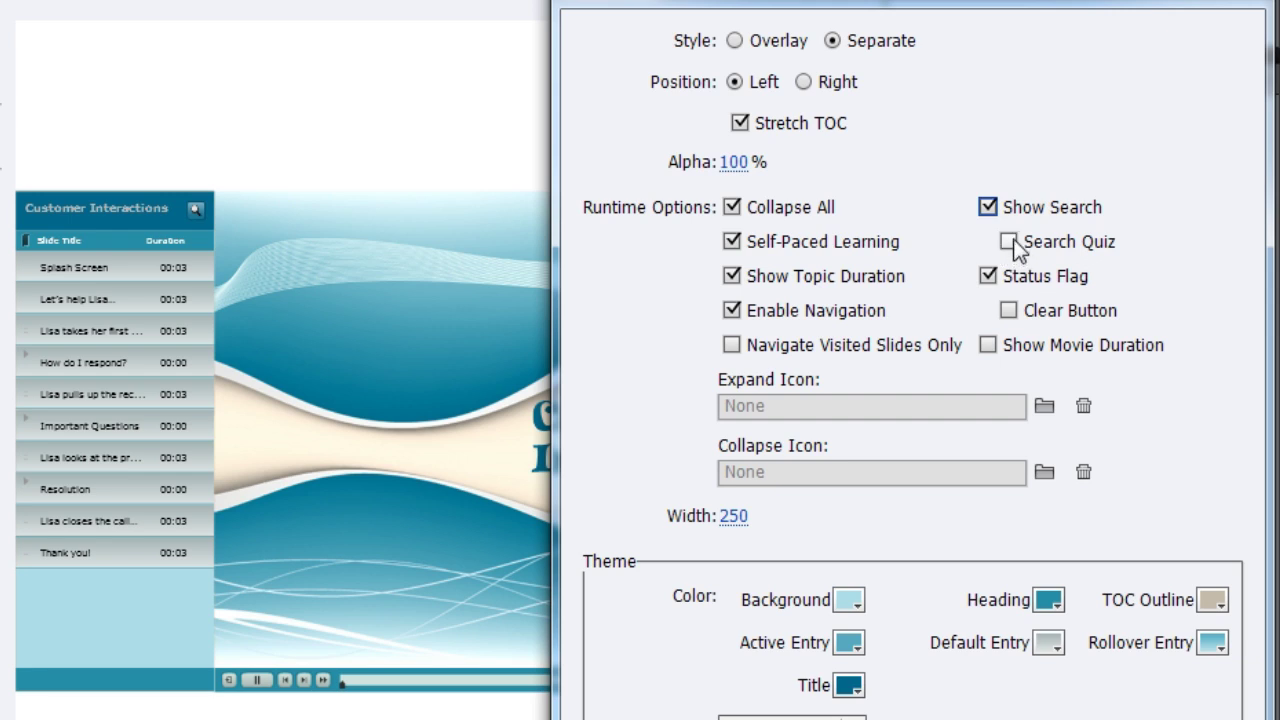
click(733, 242)
click(733, 242)
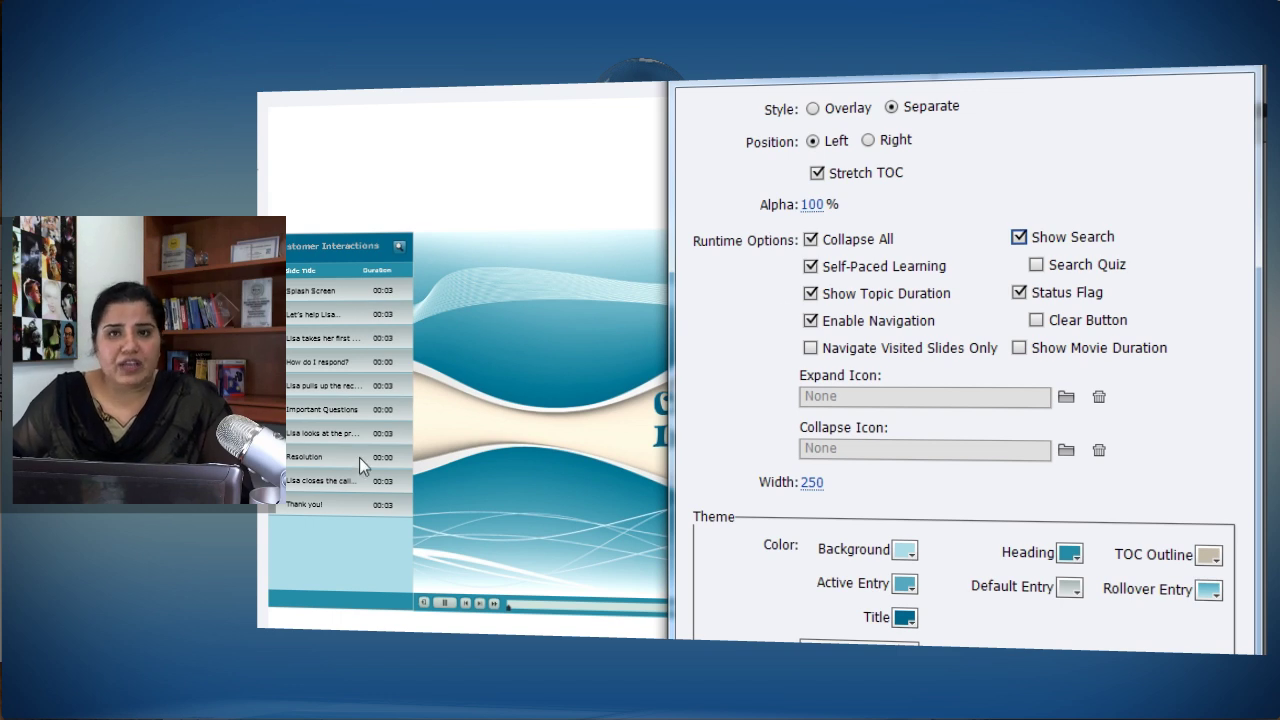
Step: Hide topic durations, keep the status flag on, and add a Clear Button to the TOC
click(813, 296)
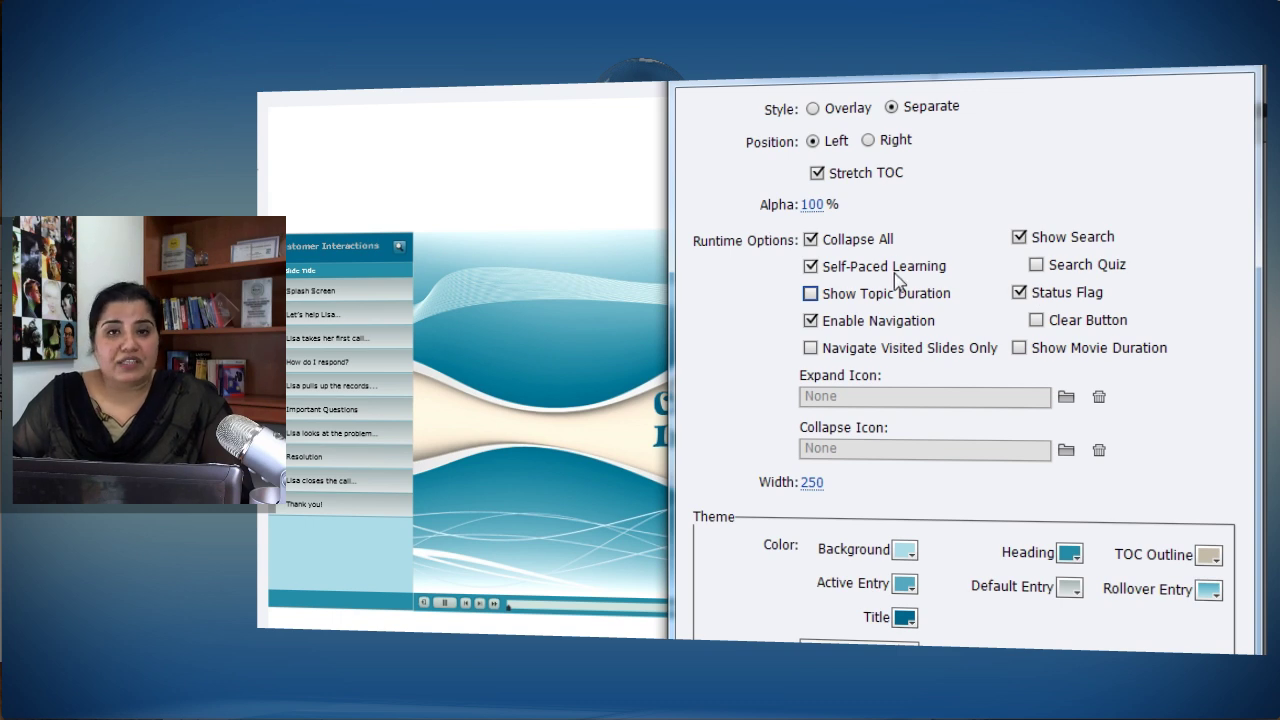
click(1019, 293)
click(1019, 293)
click(1020, 294)
click(1020, 294)
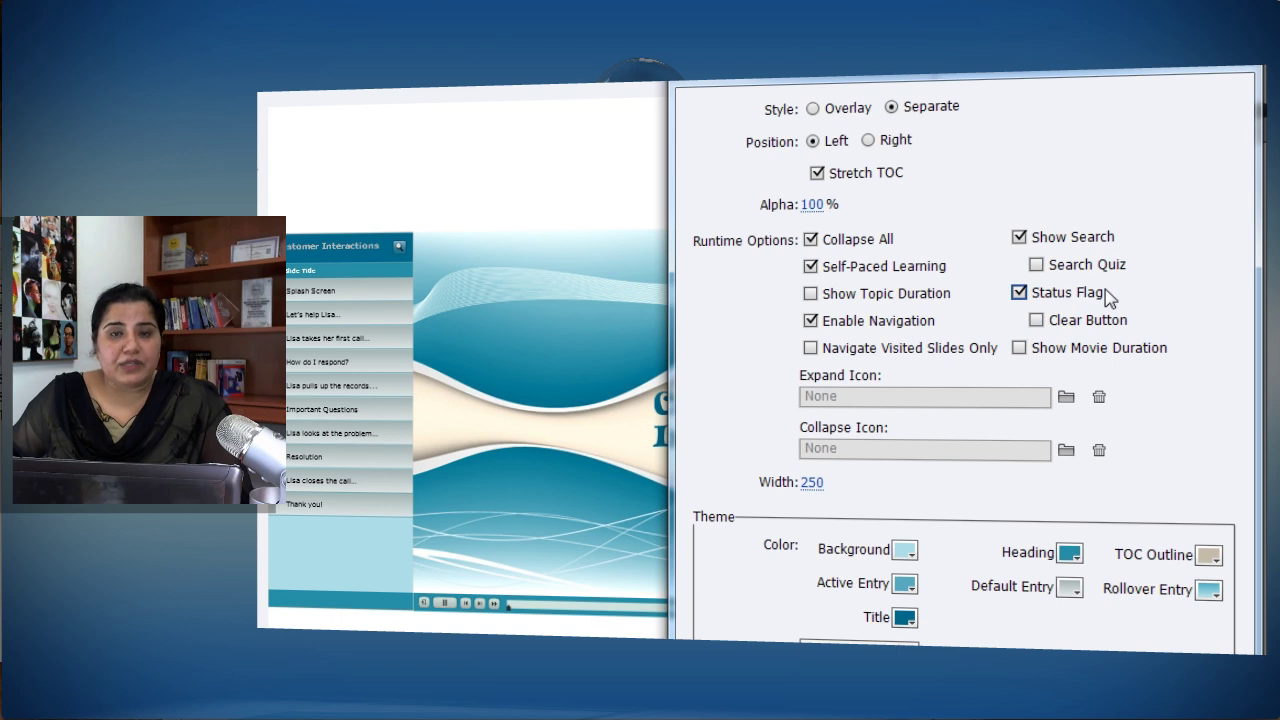
click(1037, 322)
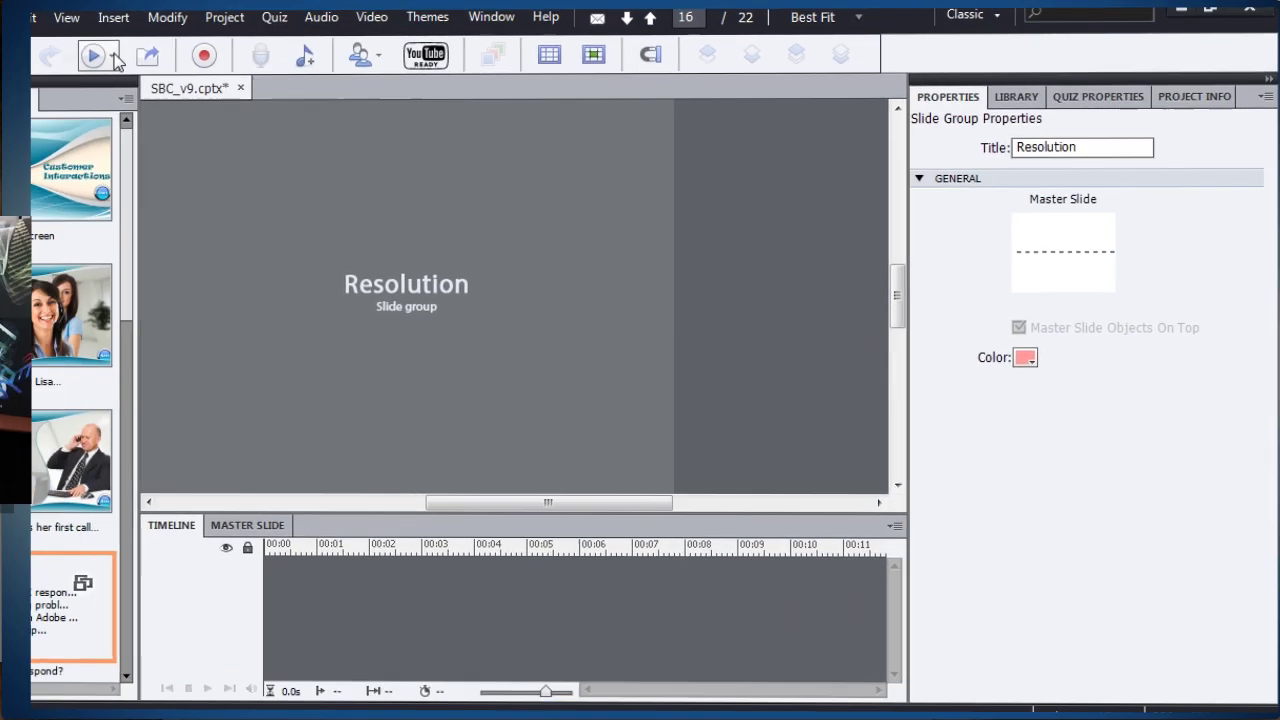
Step: Preview the whole project, expand Important Questions, start the course and advance a slide
click(175, 55)
click(212, 70)
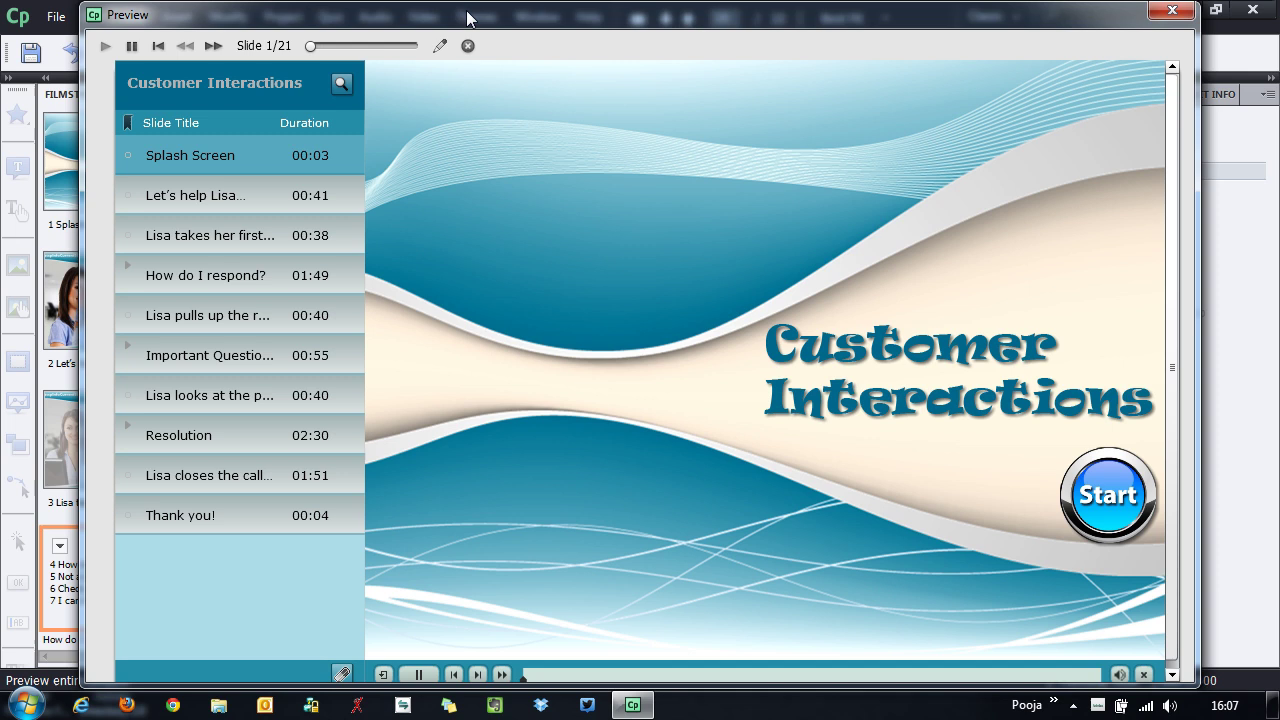
drag(472, 18, 474, 8)
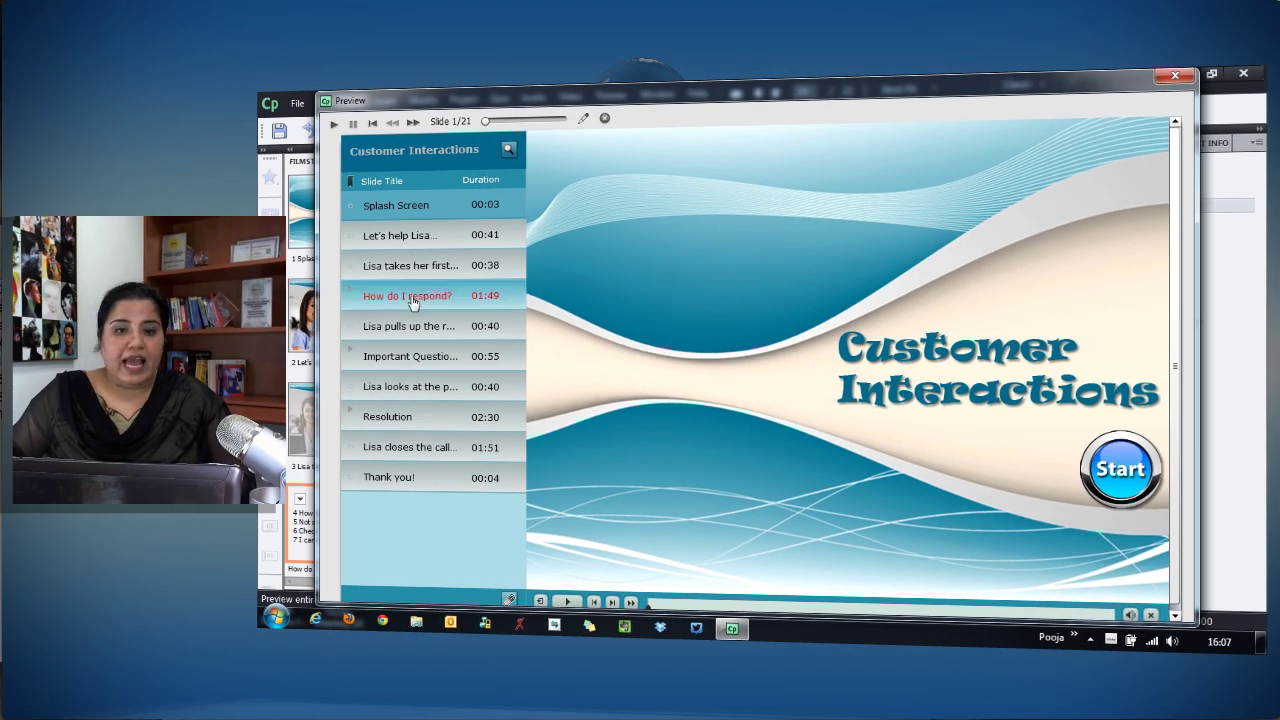
click(410, 358)
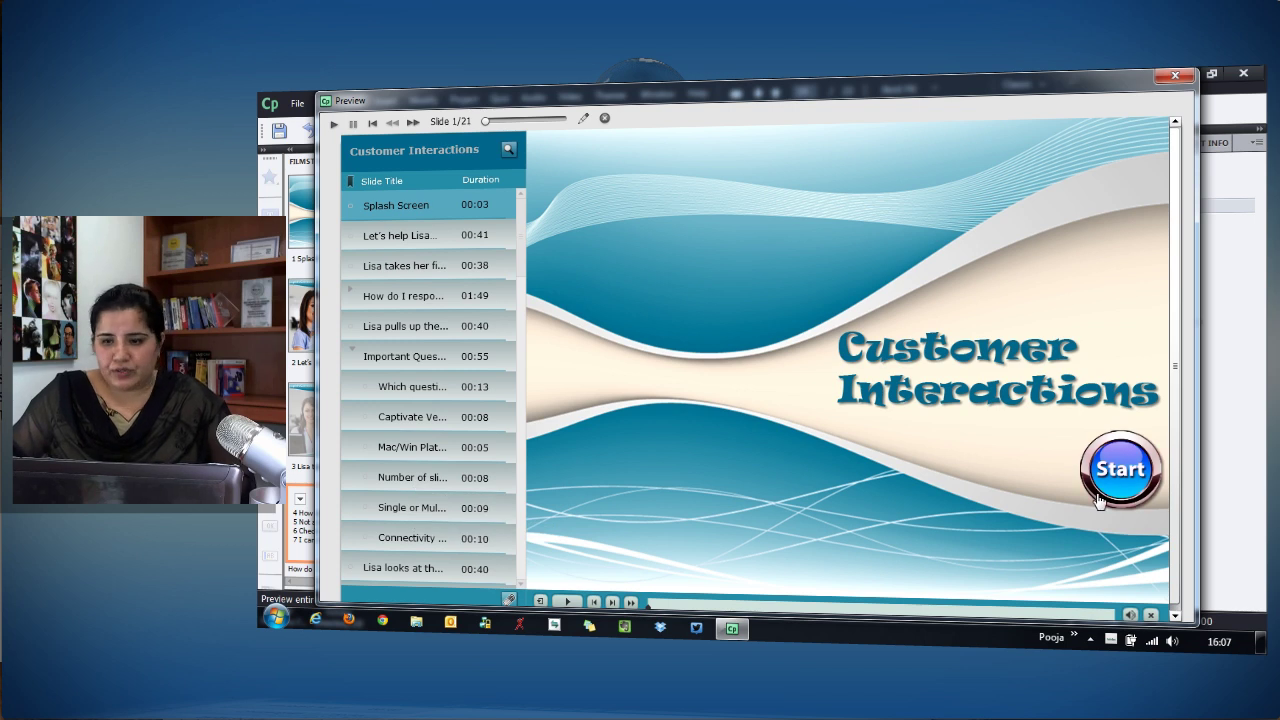
click(1122, 462)
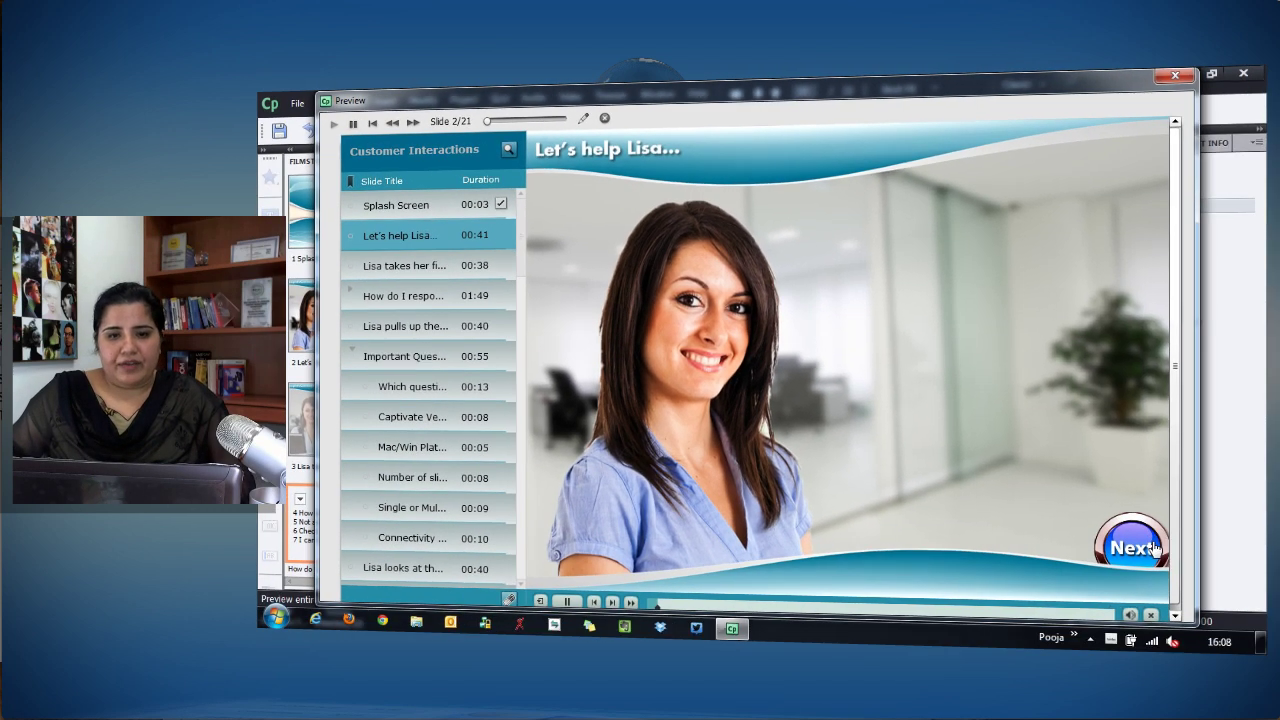
click(1155, 548)
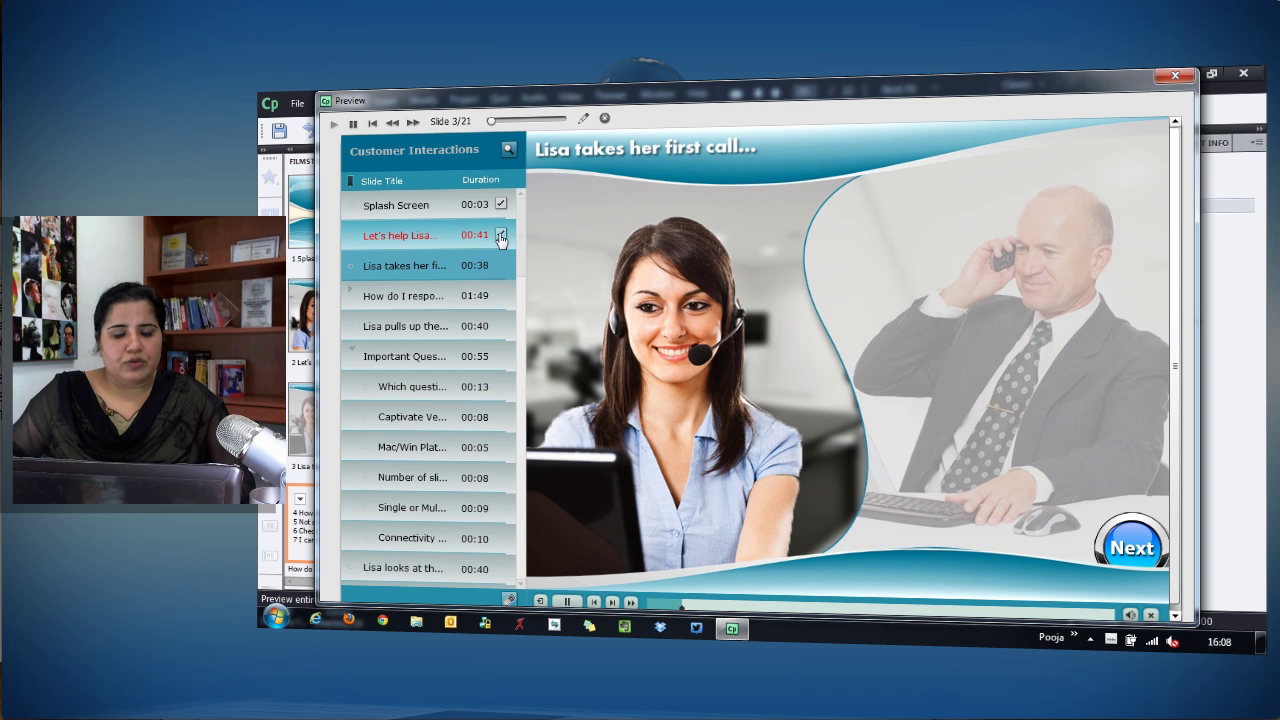
Step: Expand How do I respond? and jump between slides via the TOC, then close the preview
click(428, 298)
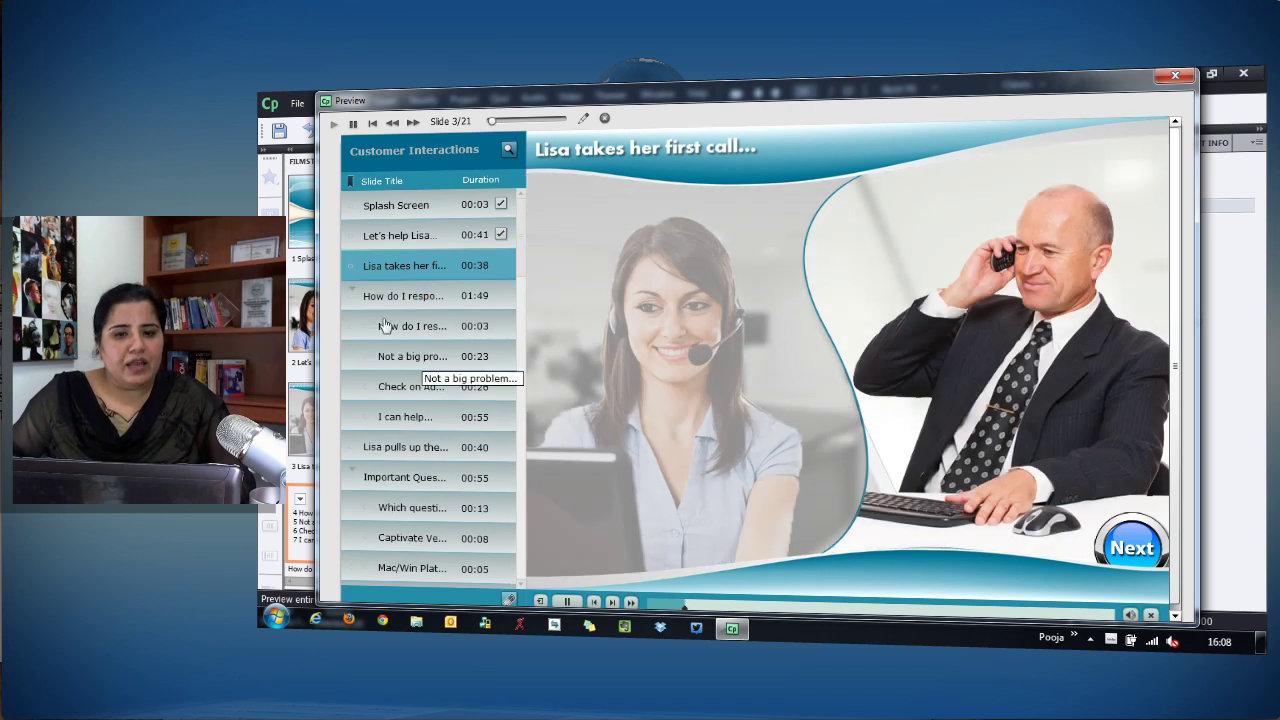
click(413, 205)
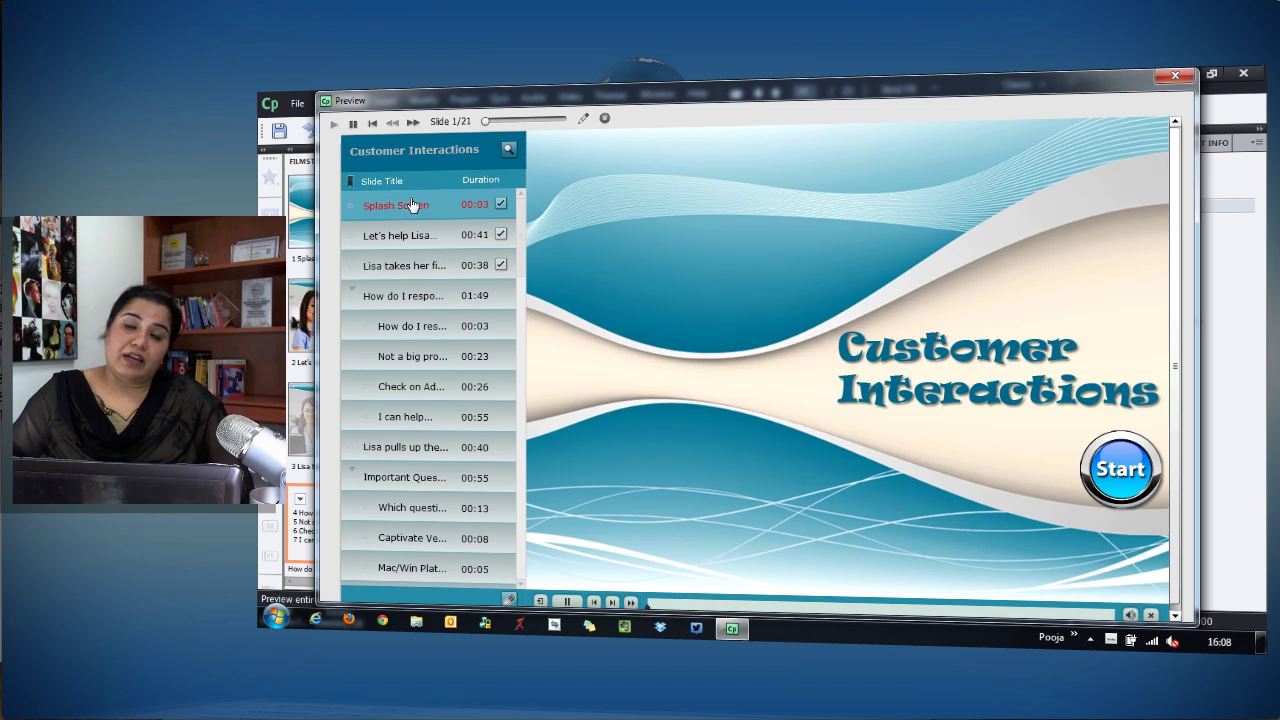
click(449, 265)
click(440, 236)
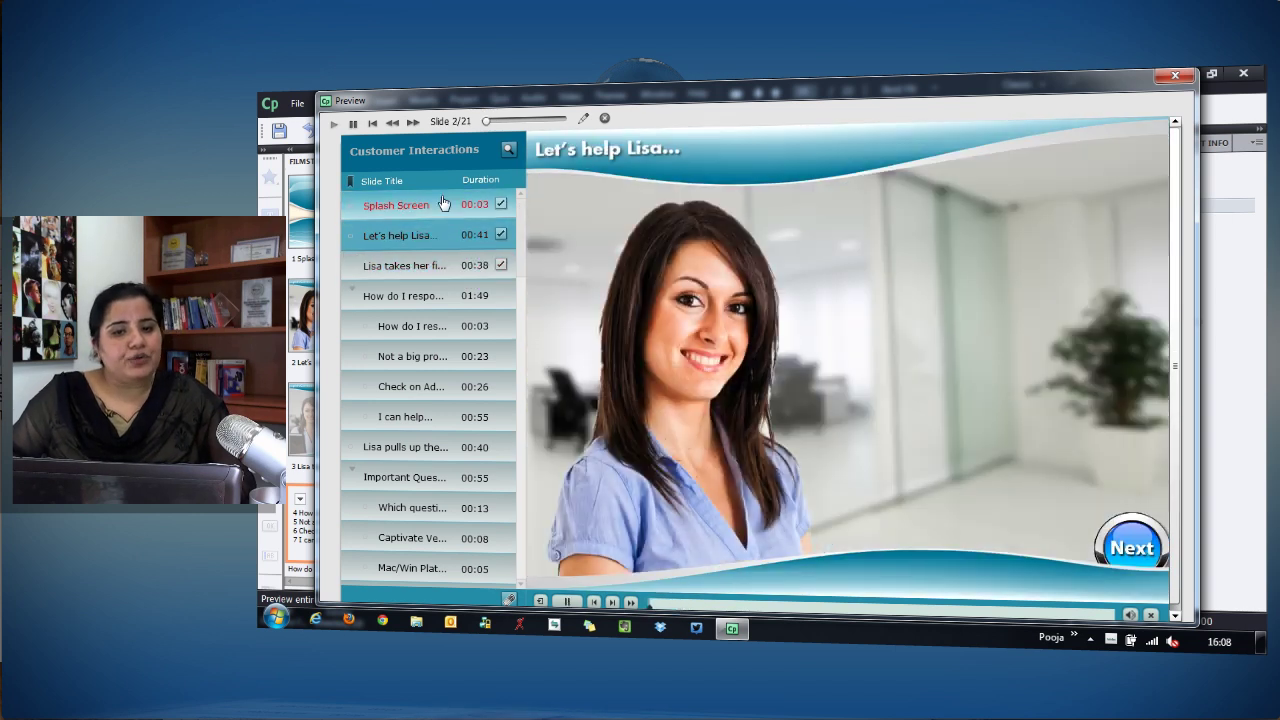
click(443, 204)
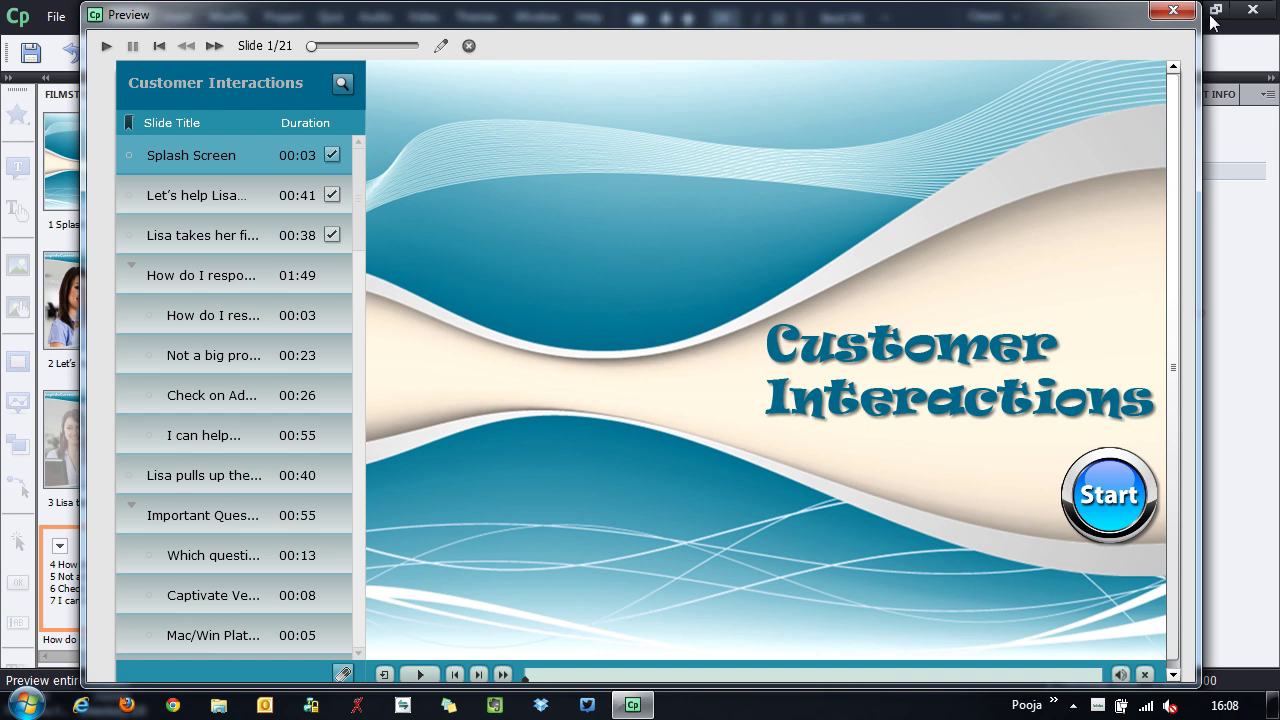
click(1173, 10)
click(282, 17)
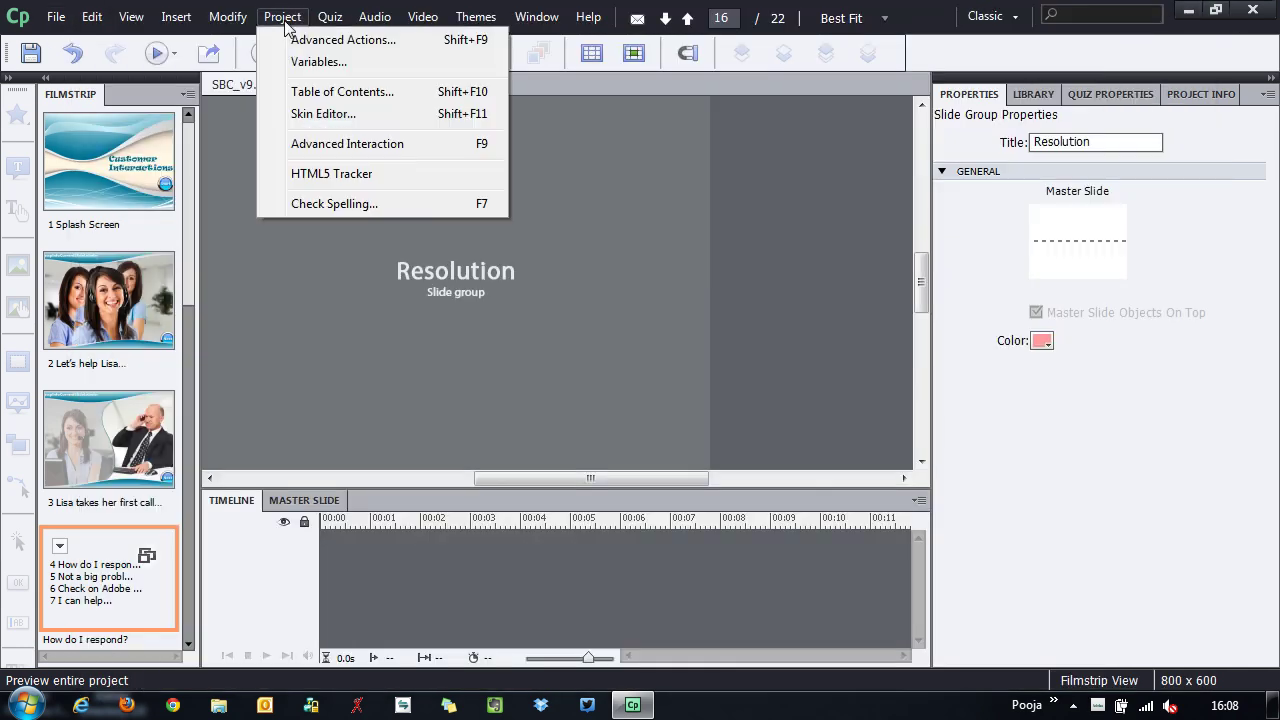
Step: Reopen the TOC settings from the Skin Editor and enable Show Movie Duration
click(332, 91)
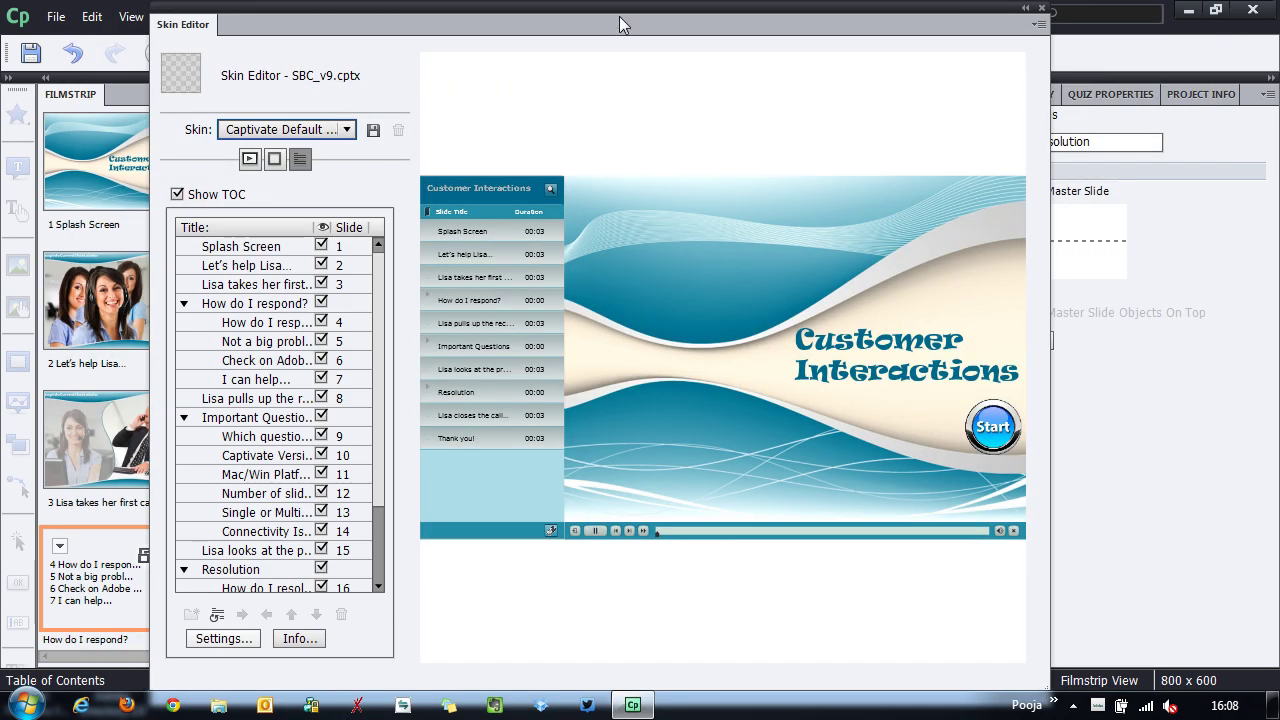
drag(618, 20, 633, 20)
click(230, 640)
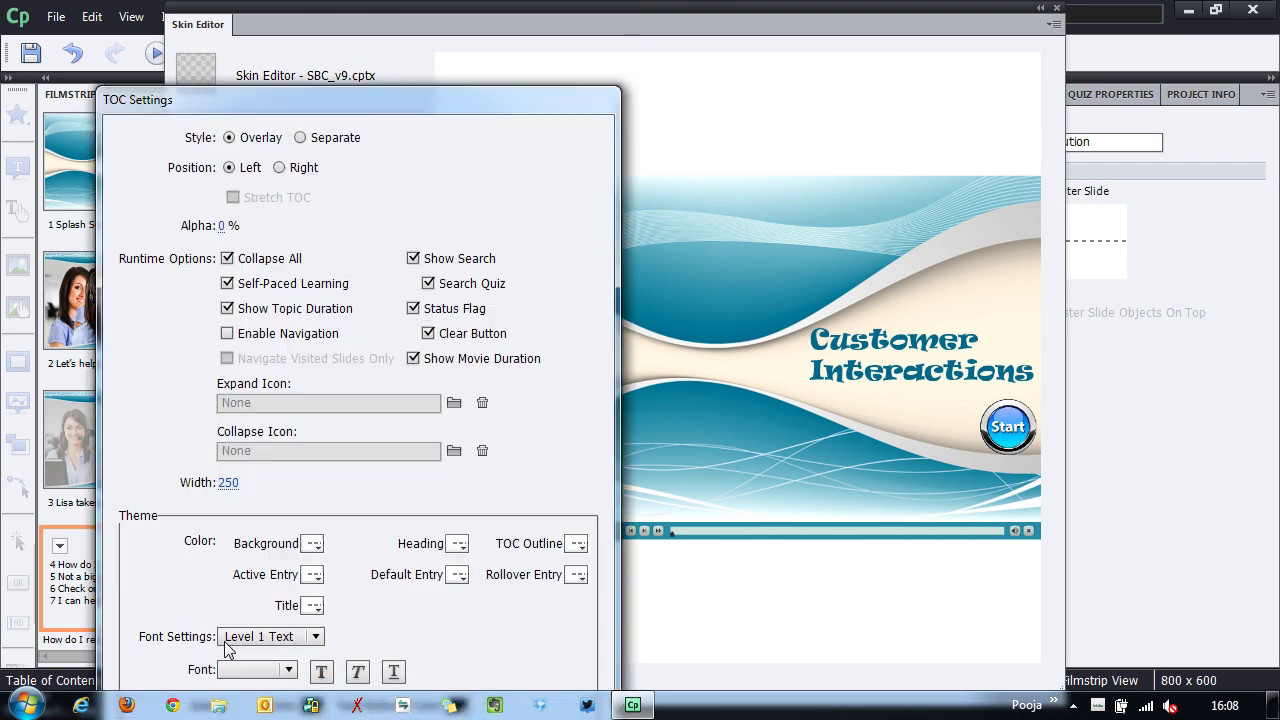
drag(617, 90, 757, 8)
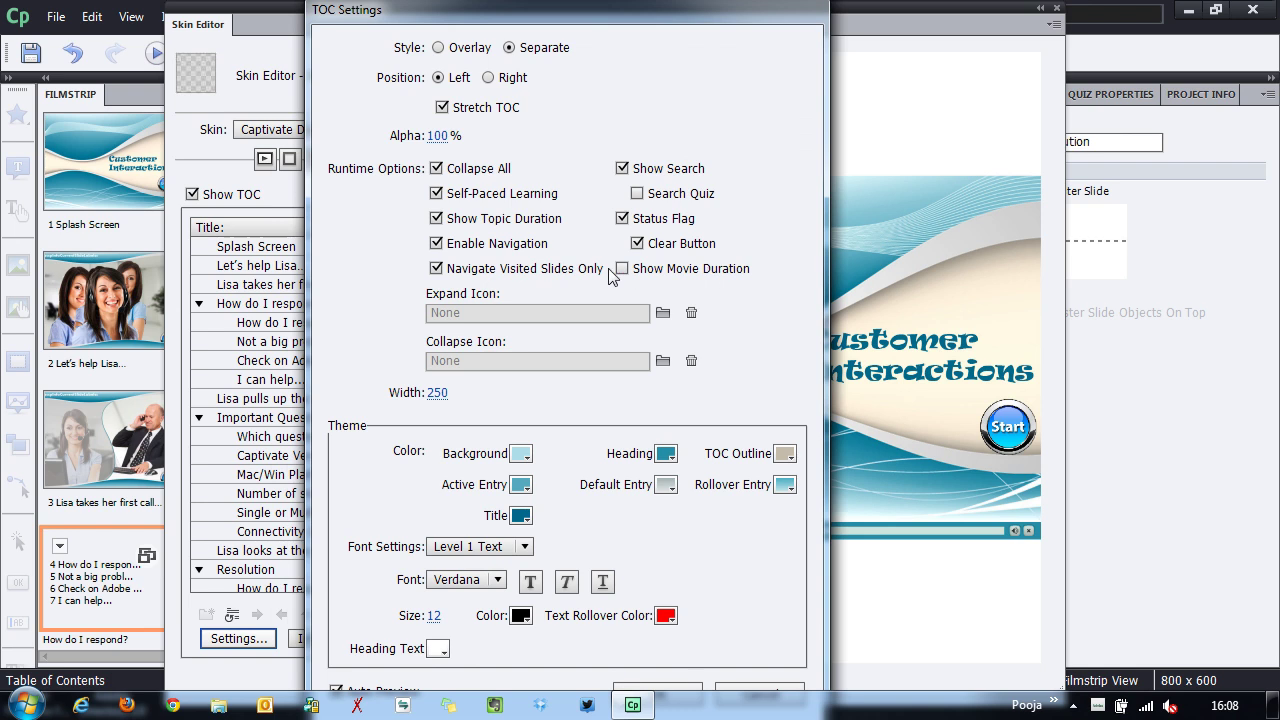
drag(730, 25, 1275, 22)
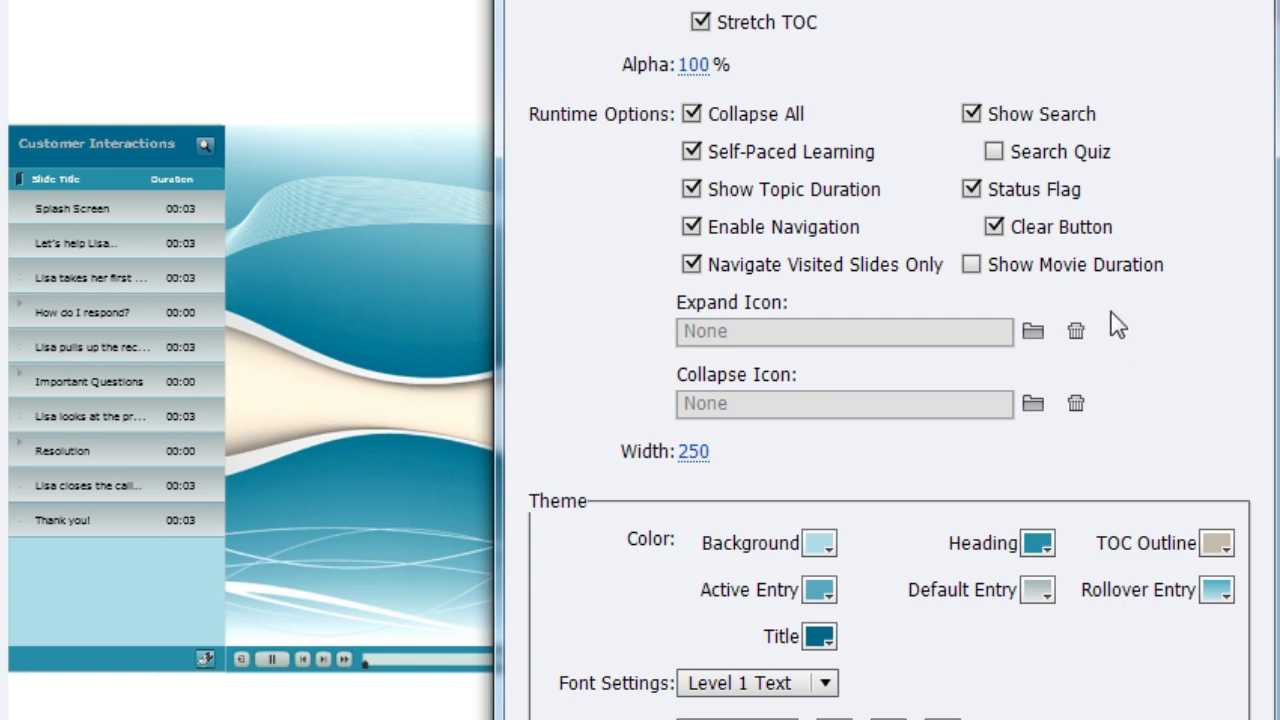
click(970, 265)
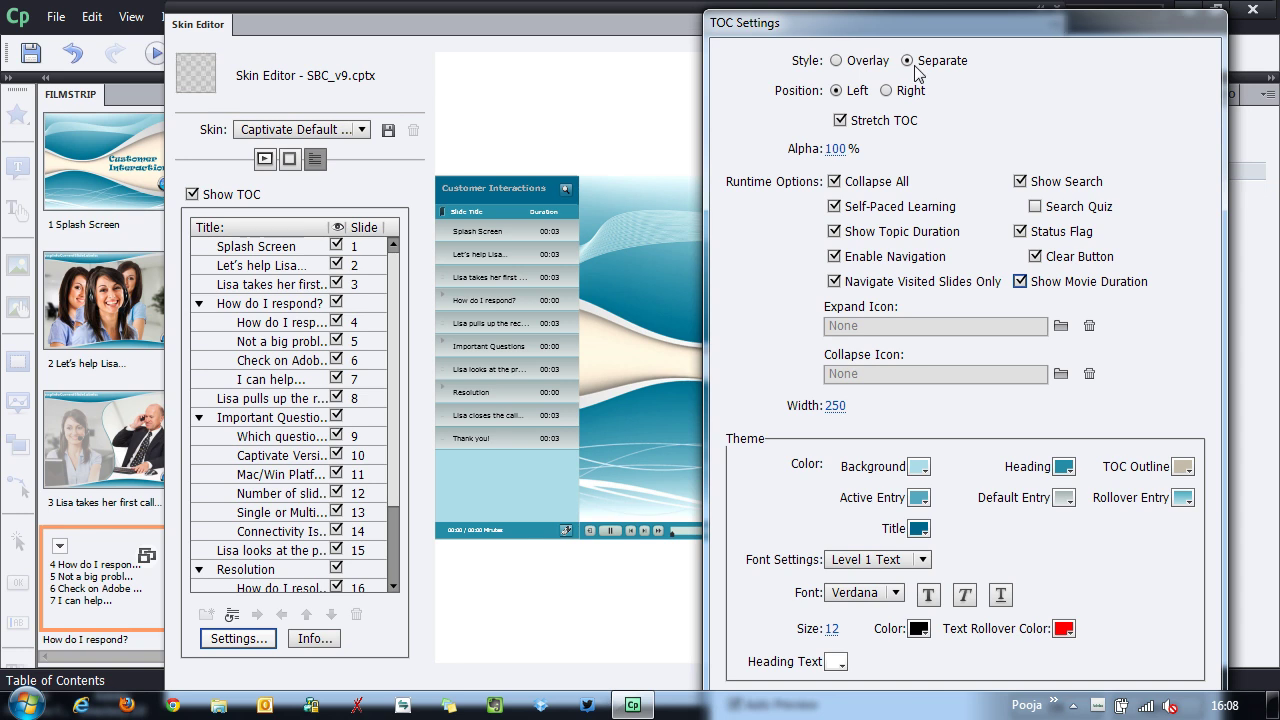
Step: Set the TOC Style to Overlay
click(836, 61)
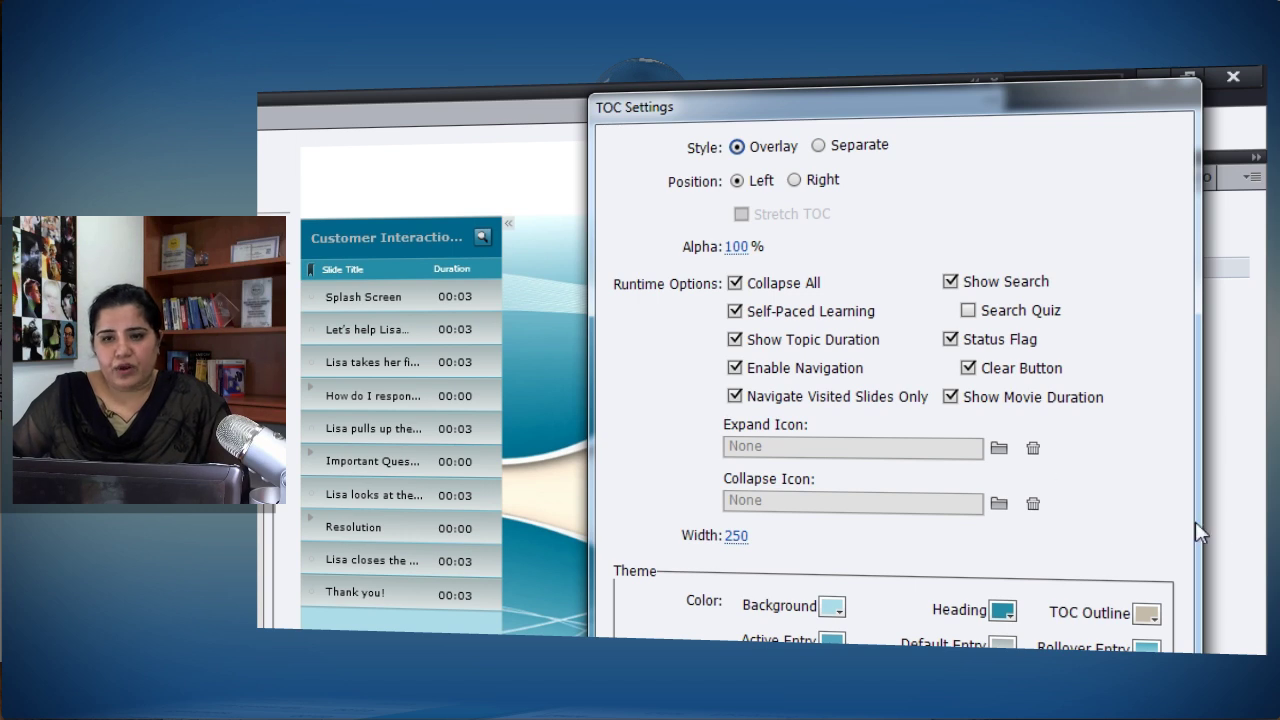
Step: Begin browsing for a custom Expand Icon image
click(998, 448)
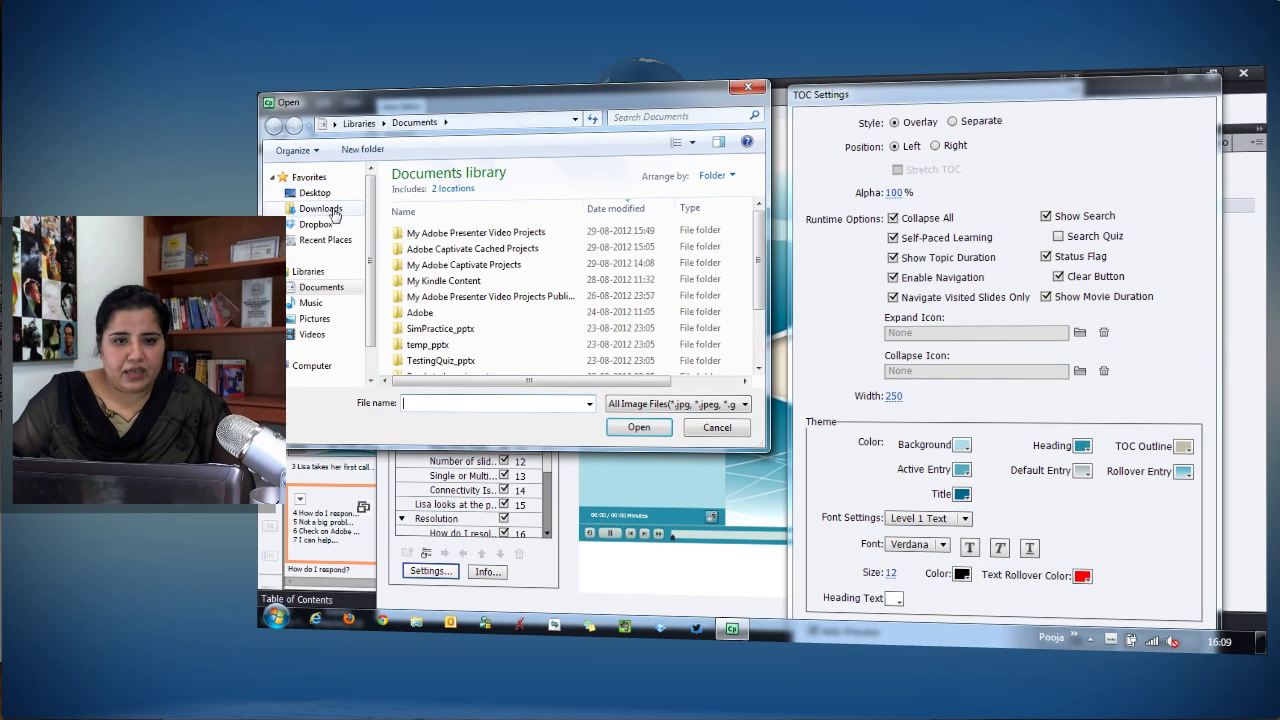
Step: Set Expand.png from Desktop > TOC Tutorial as the Expand Icon
click(315, 192)
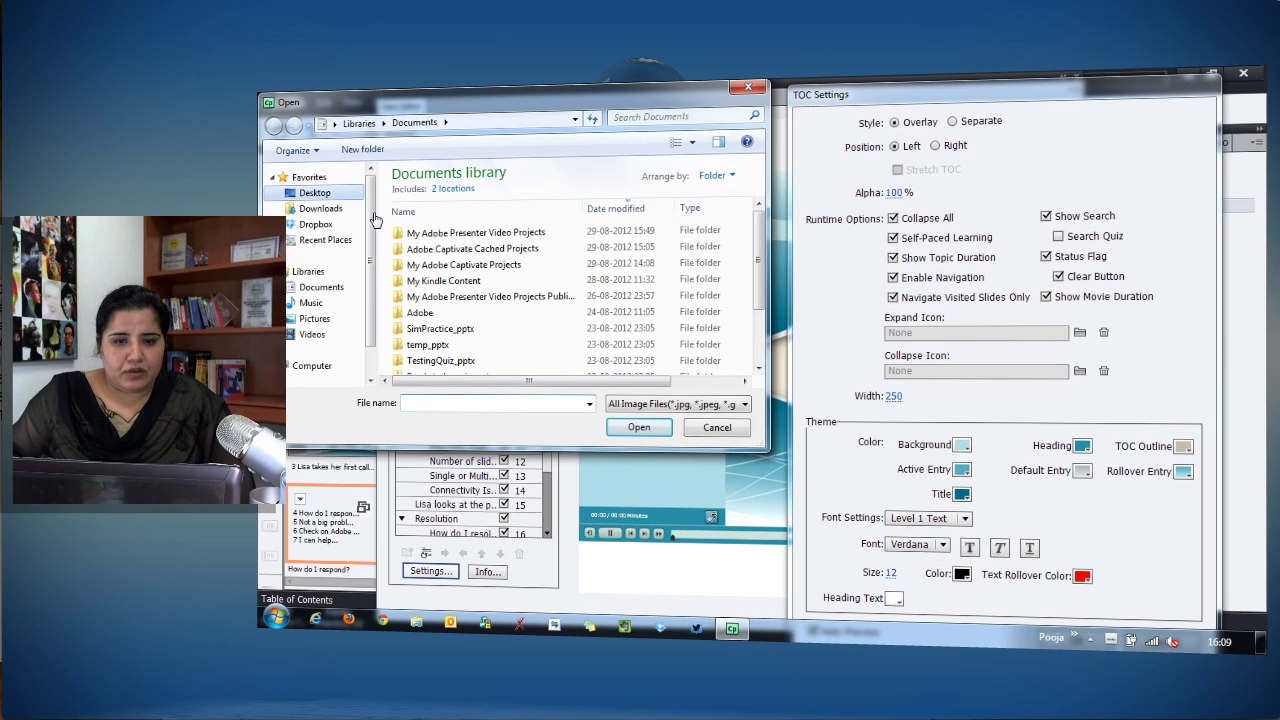
scroll(600, 220, down, 5)
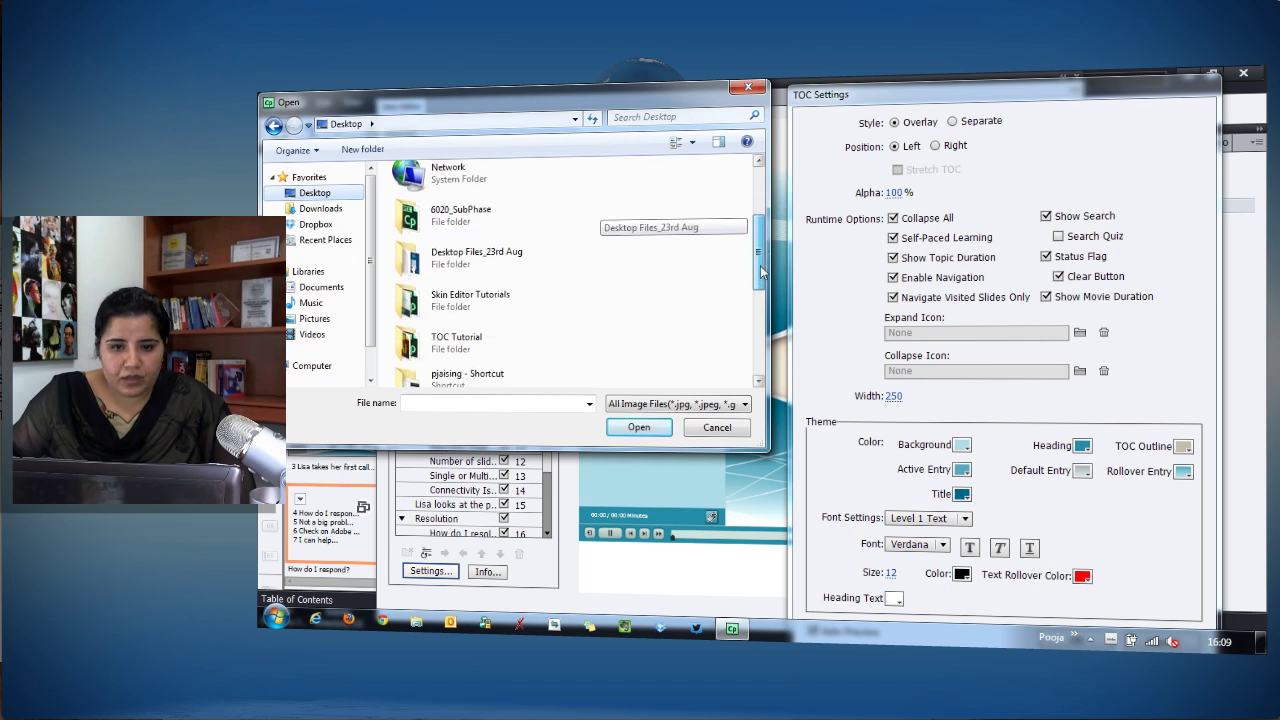
double_click(422, 290)
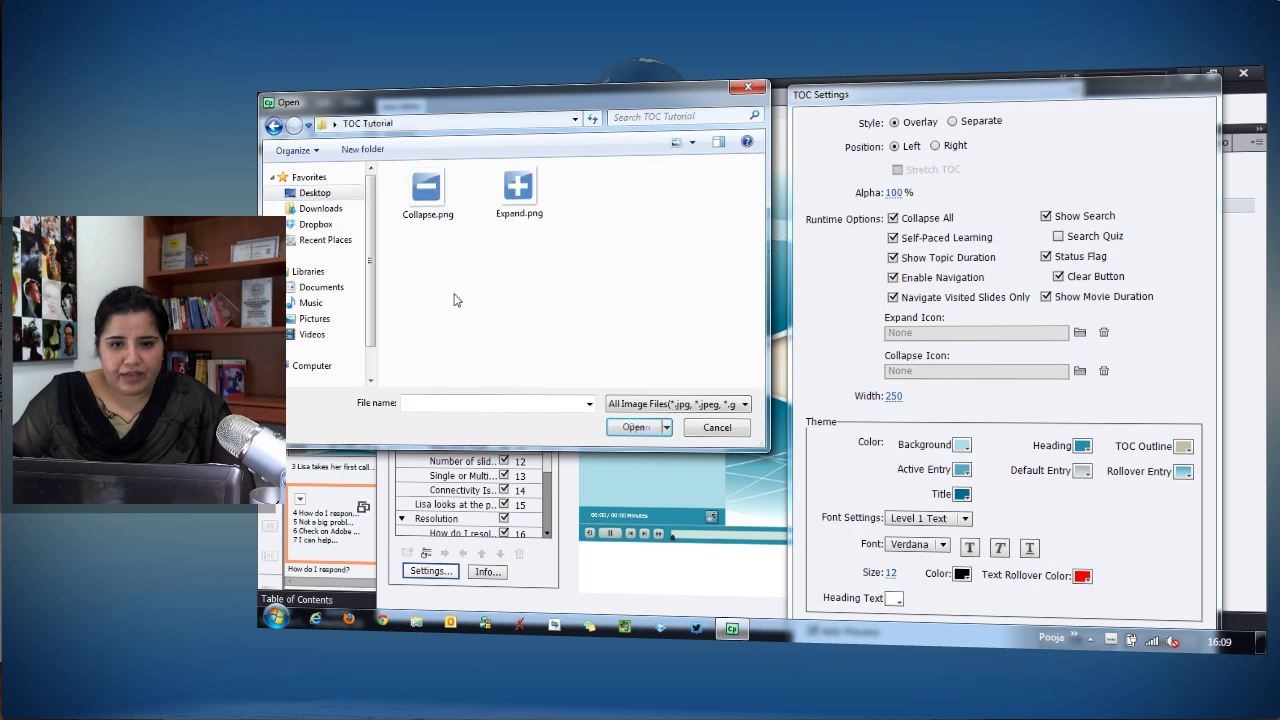
click(519, 192)
click(633, 428)
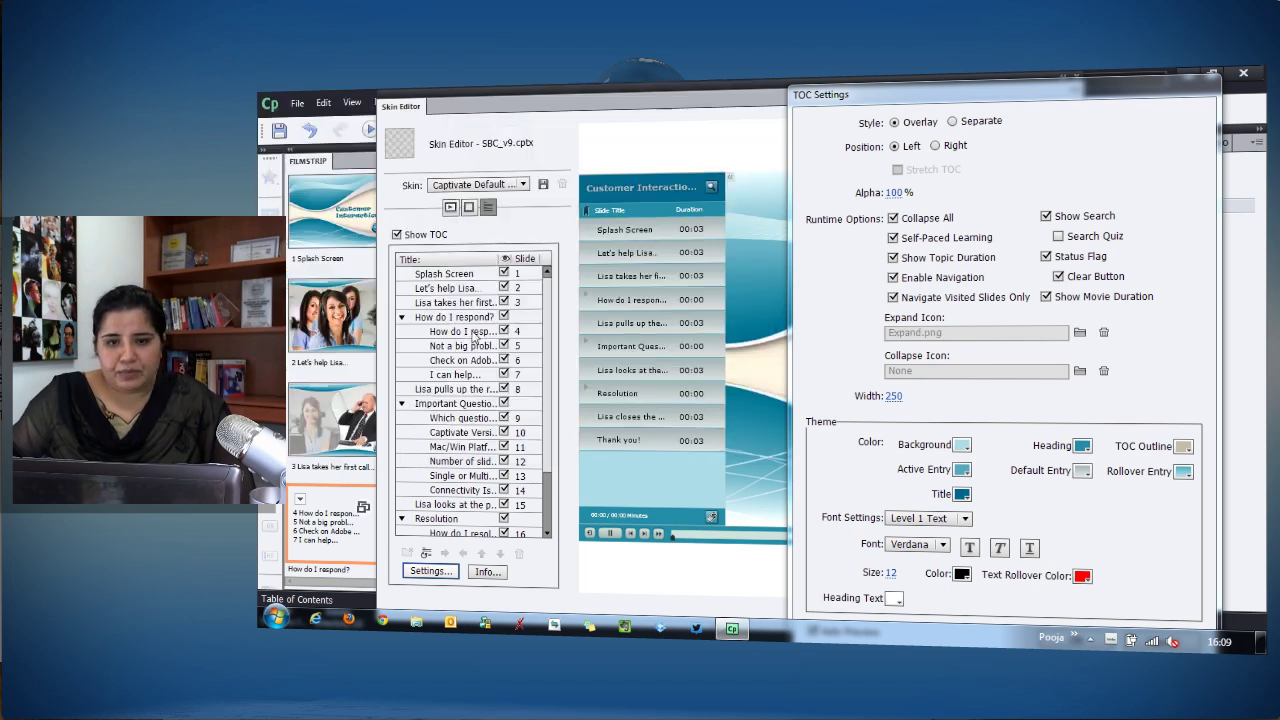
Step: Set Collapse.png from Desktop > TOC Tutorial as the Collapse Icon
click(1080, 371)
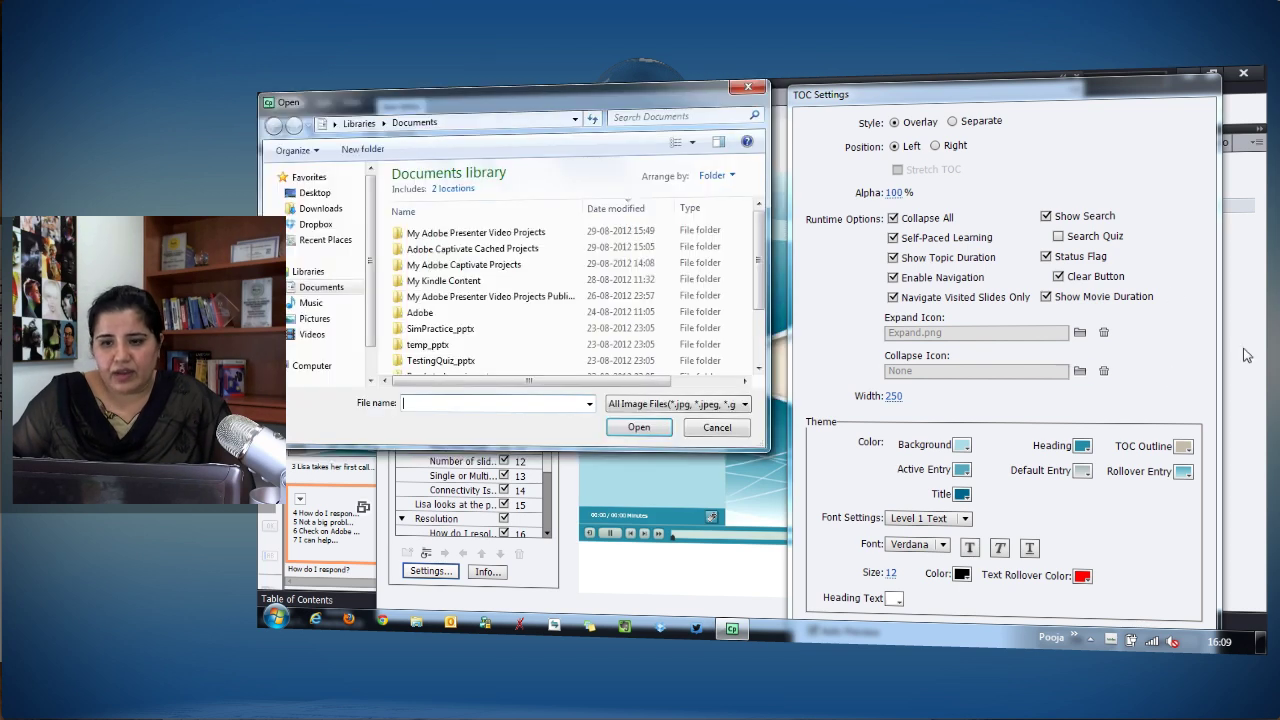
click(315, 192)
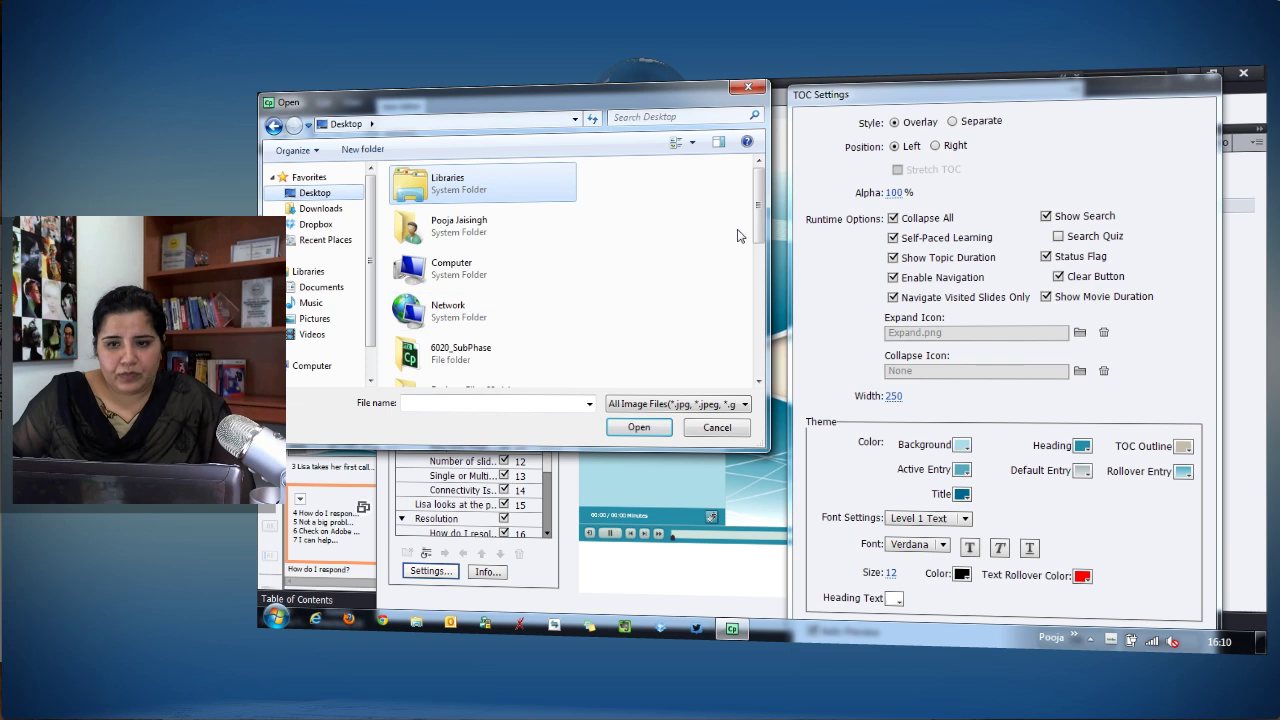
scroll(729, 237, down, 10)
drag(760, 312, 762, 234)
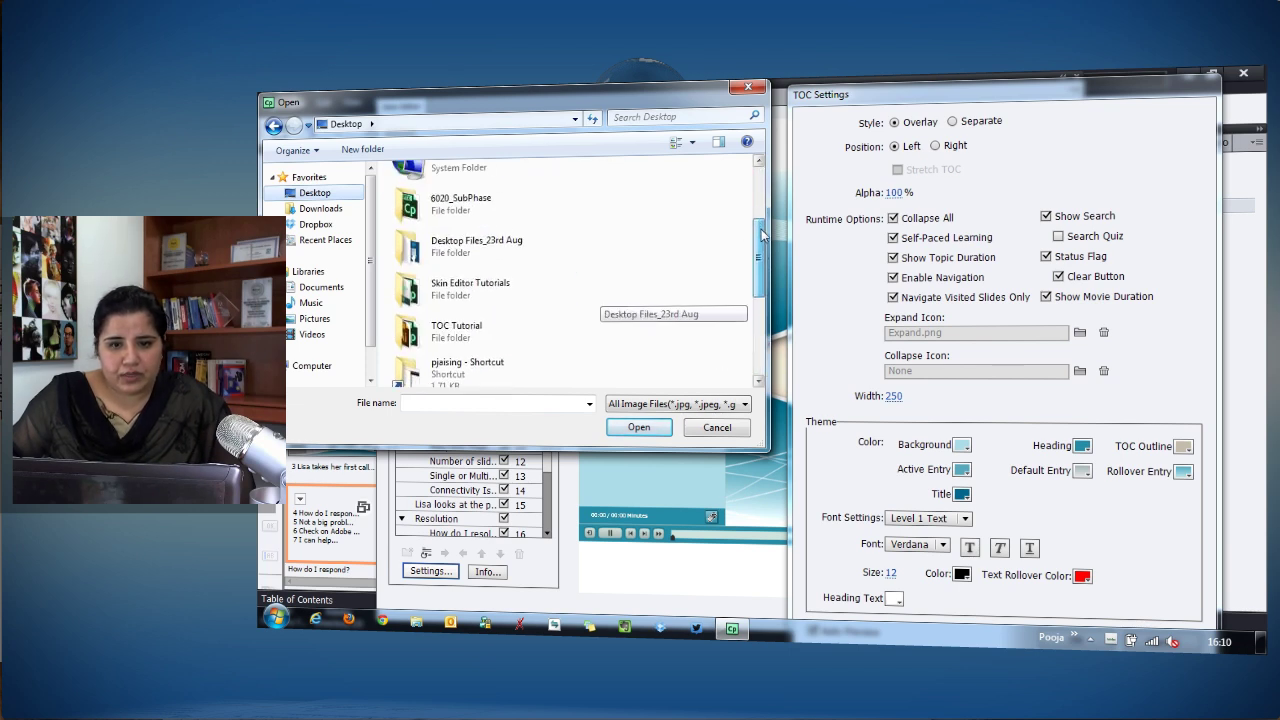
double_click(457, 329)
click(427, 192)
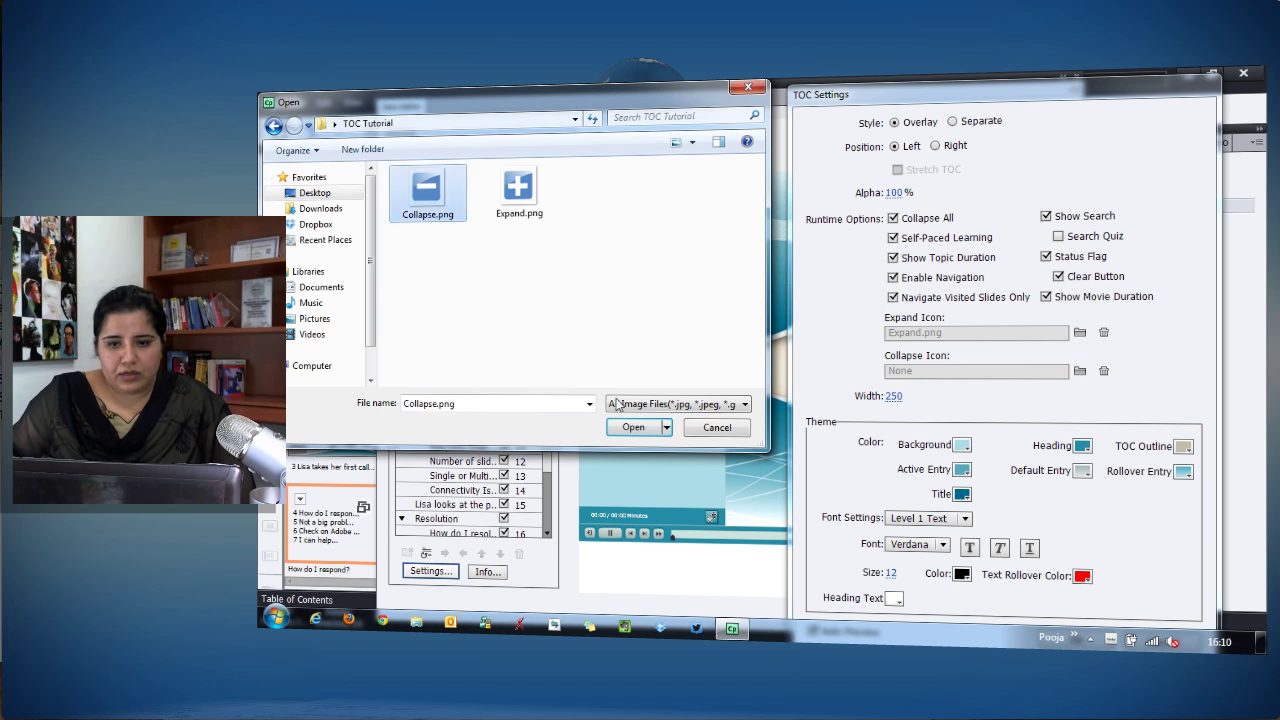
click(641, 428)
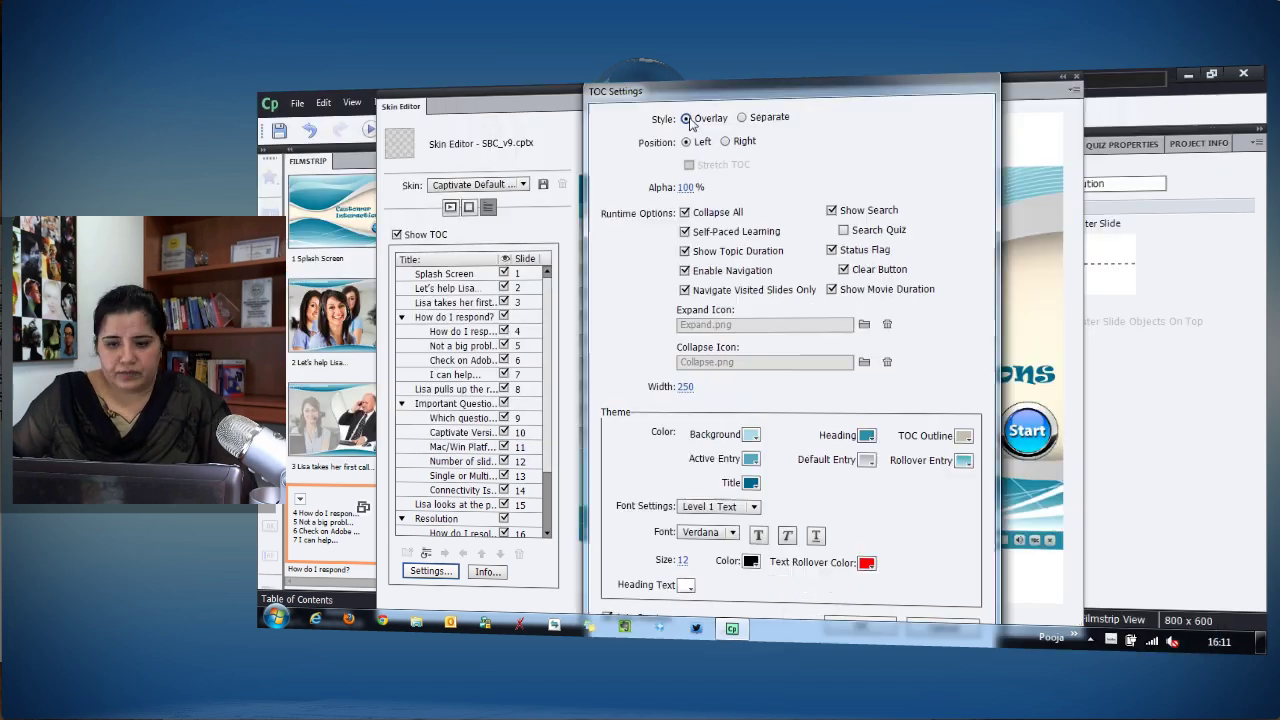
Step: Apply the TOC settings and toggle the overlay TOC open and closed in the preview
click(868, 625)
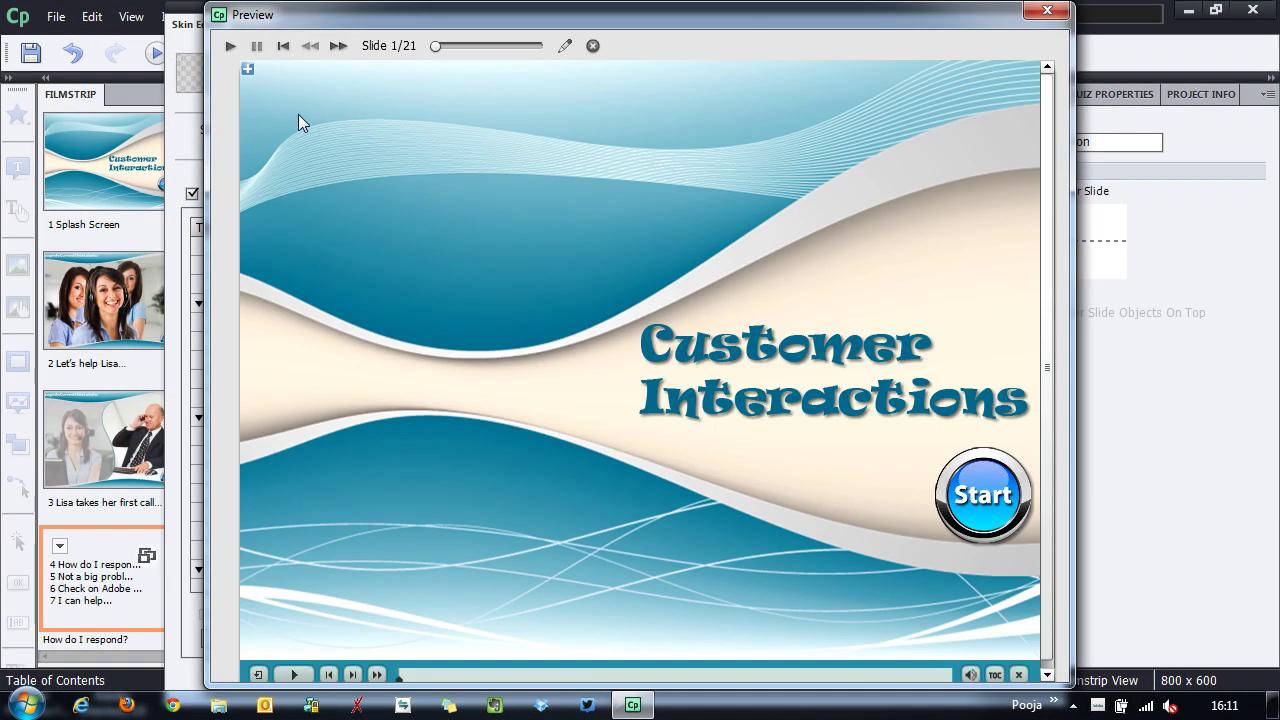
click(248, 70)
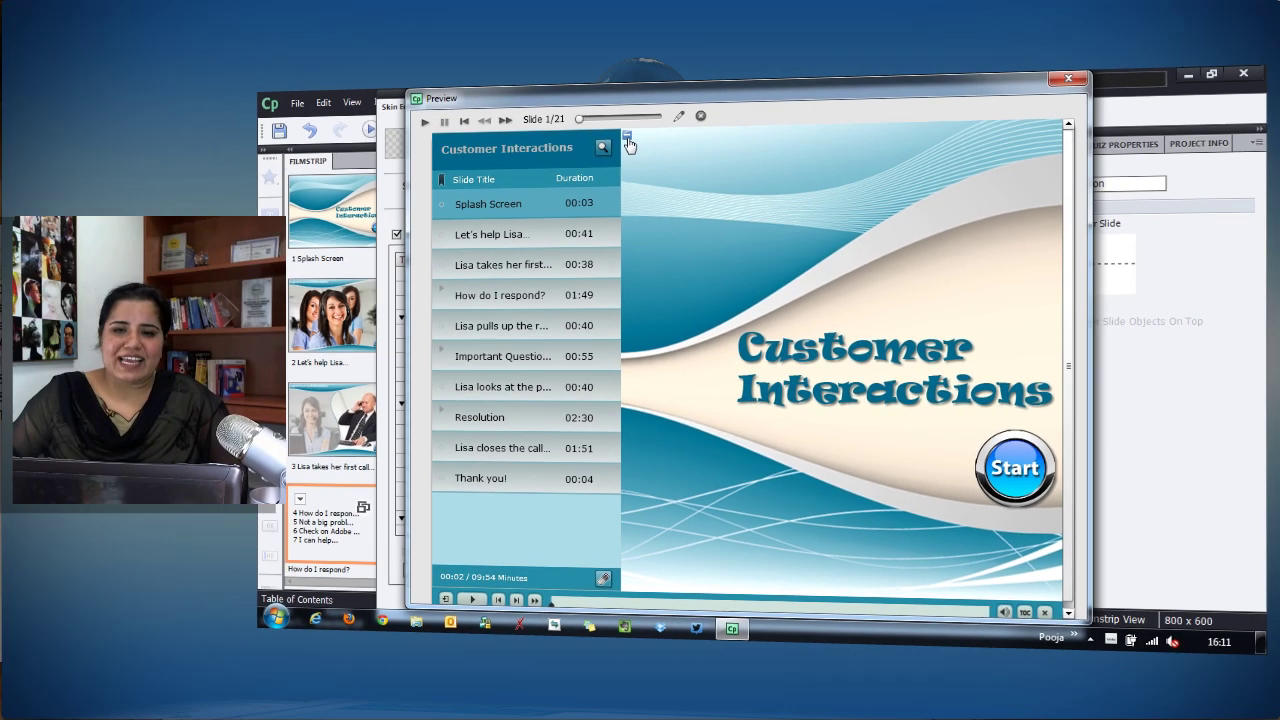
click(627, 139)
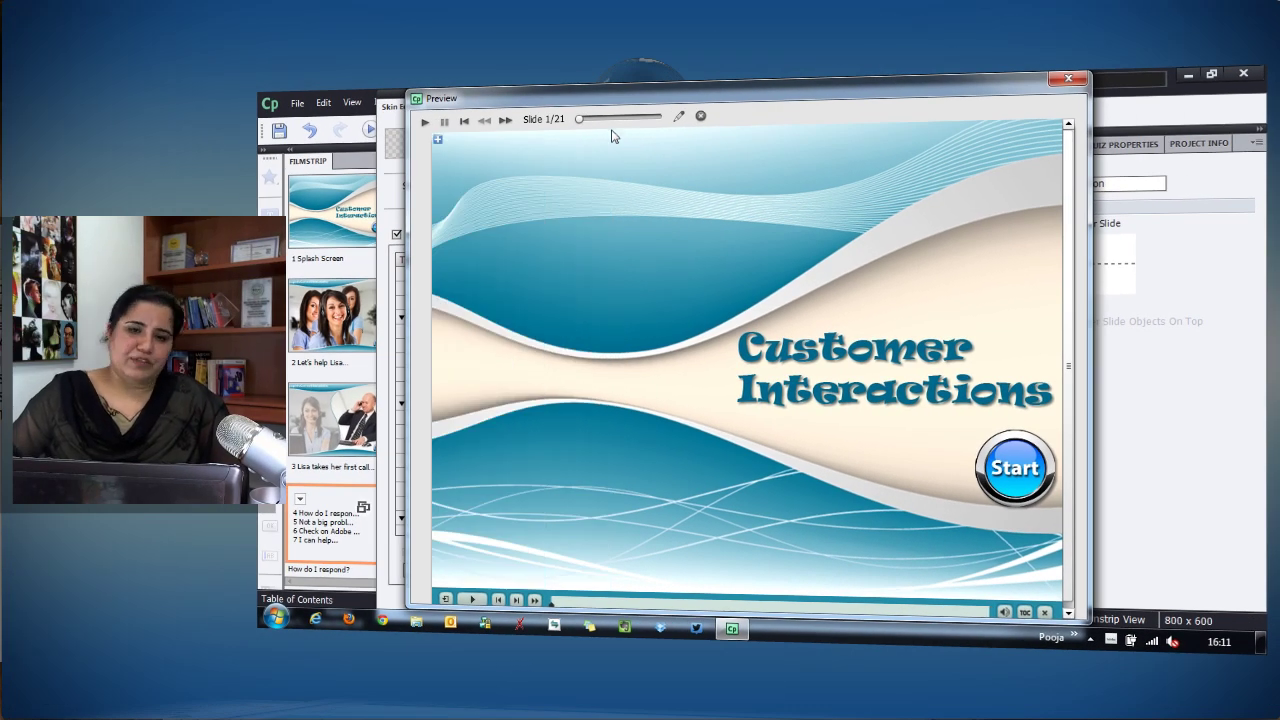
click(438, 140)
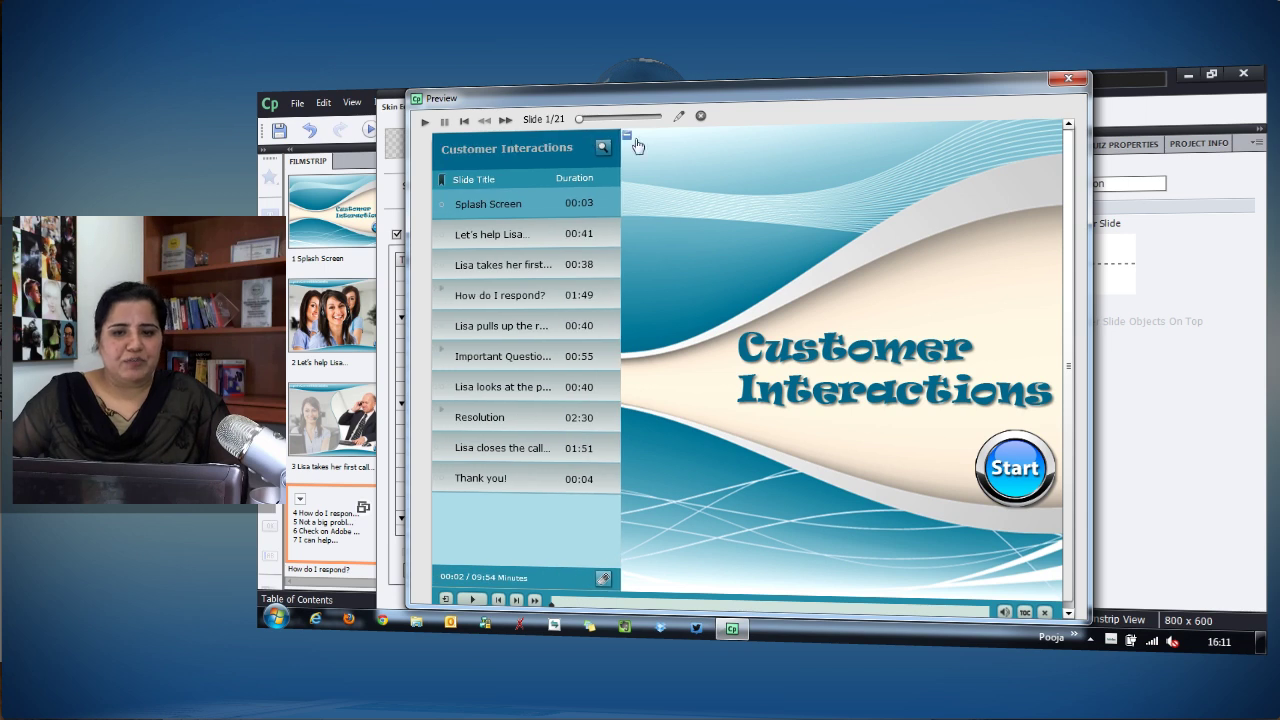
click(627, 136)
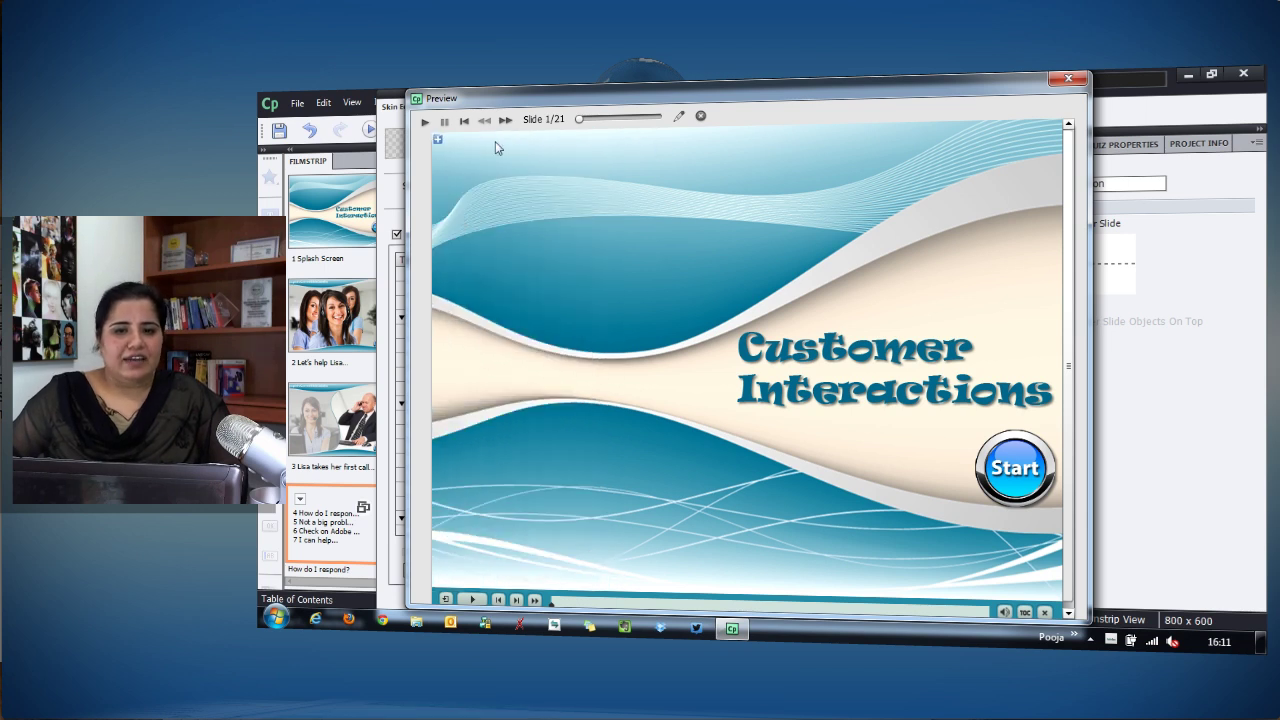
click(438, 140)
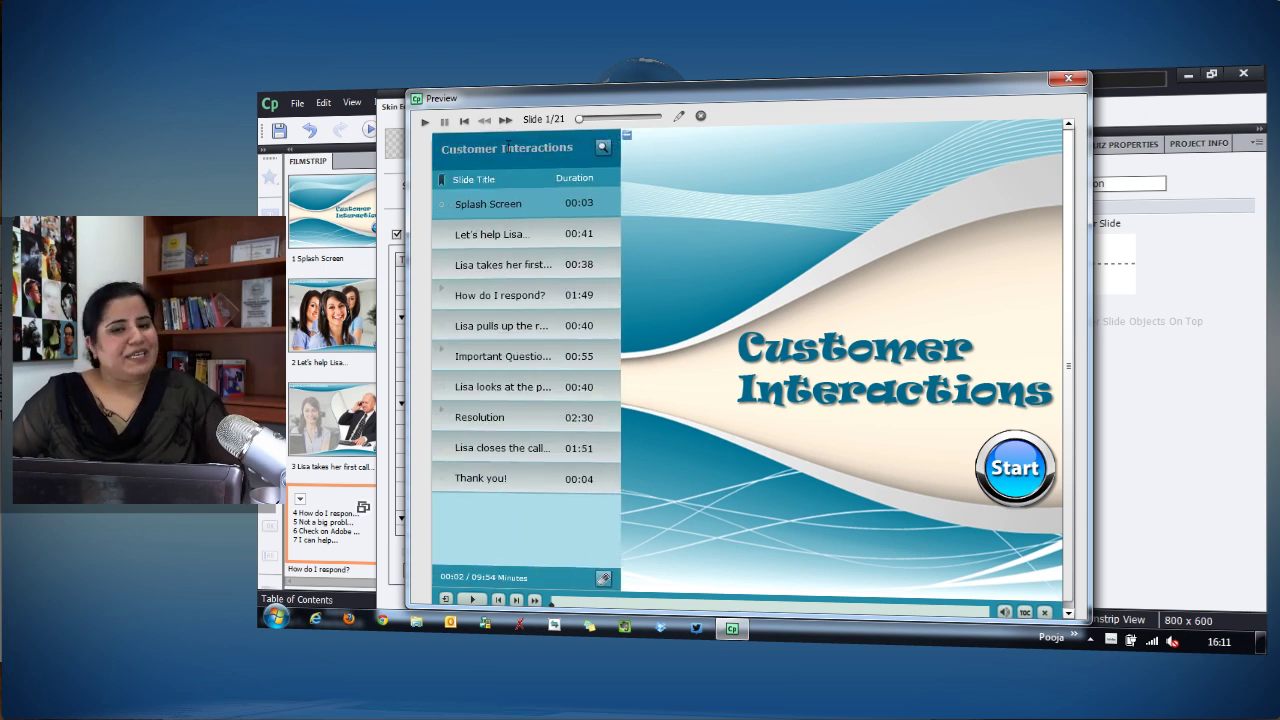
click(1068, 78)
click(431, 571)
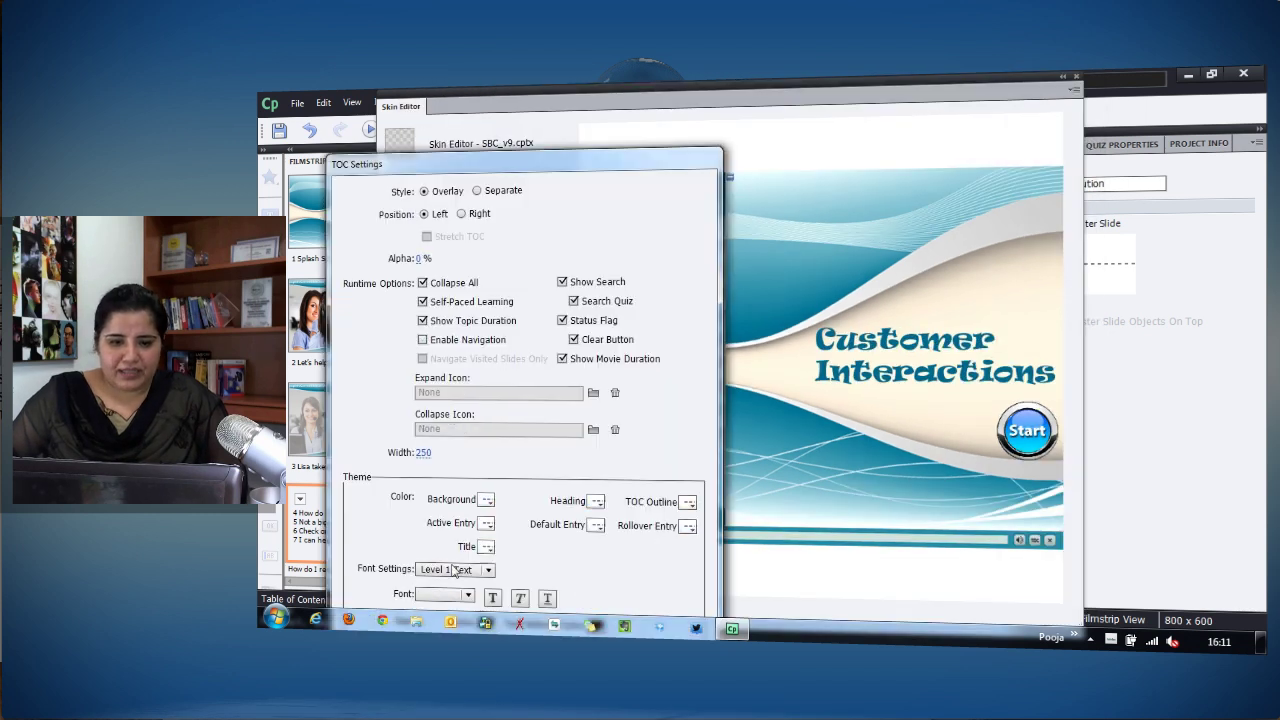
drag(561, 164, 758, 92)
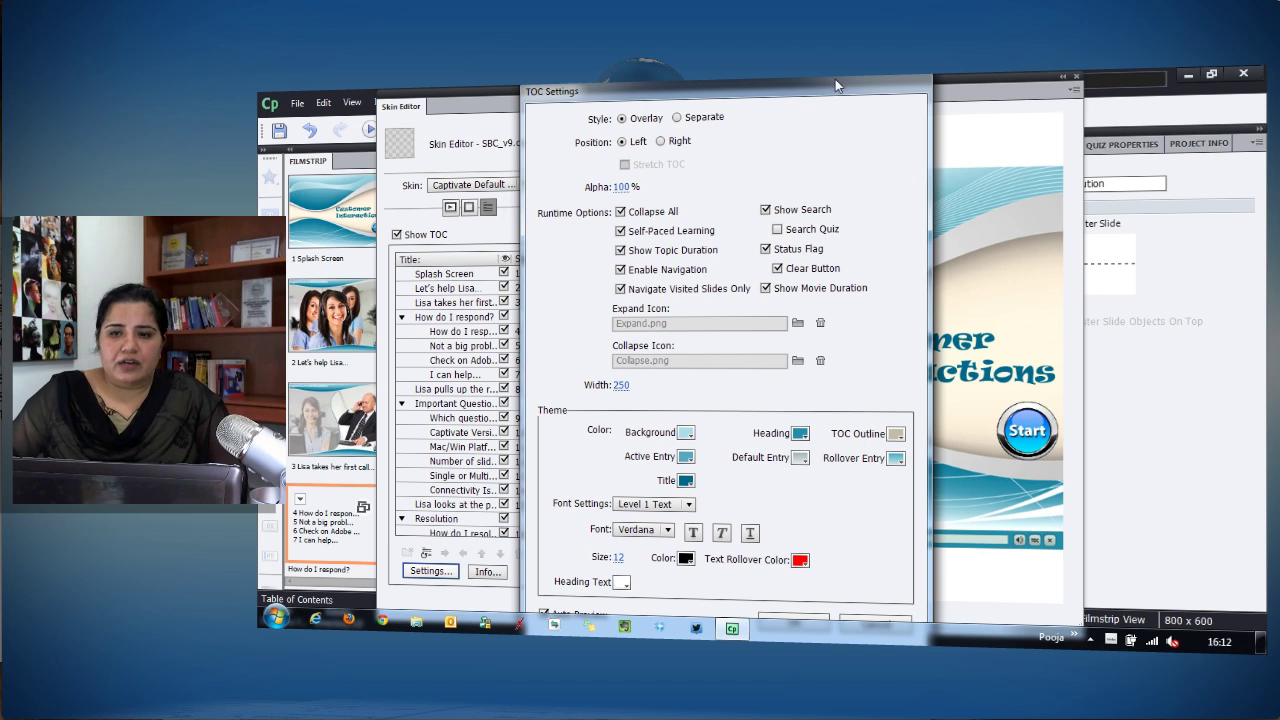
drag(835, 78, 1195, 65)
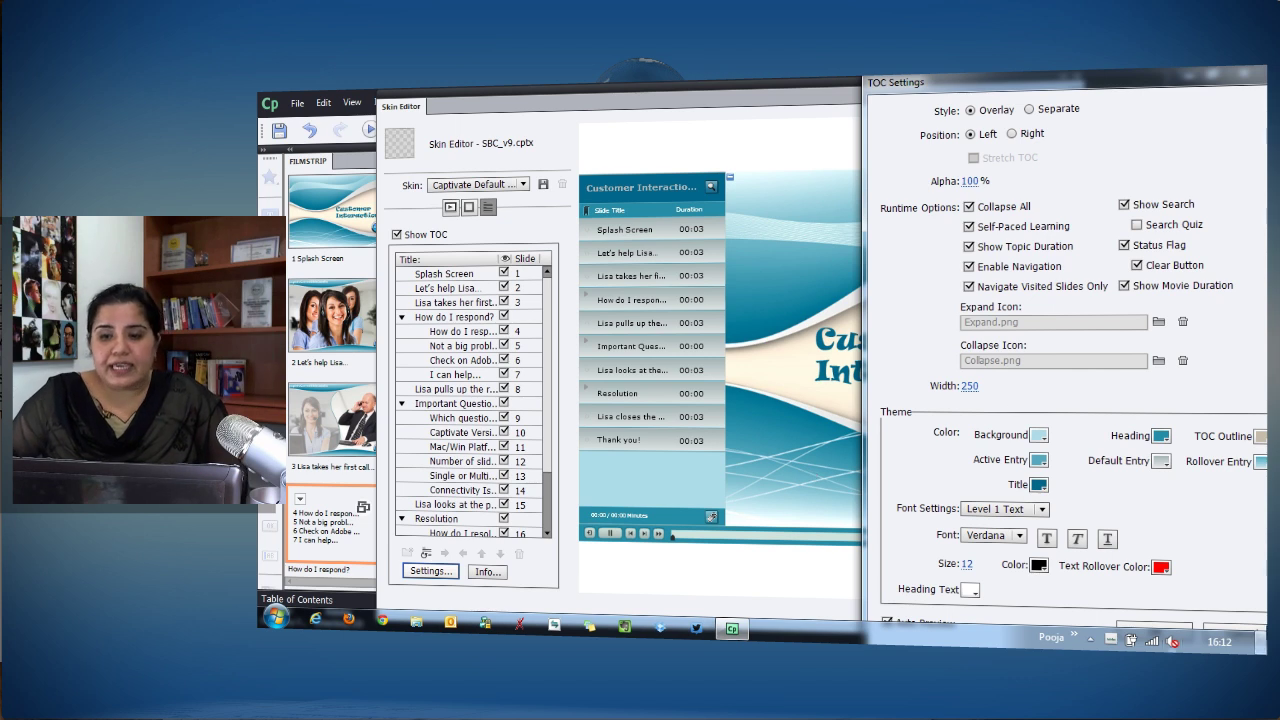
drag(1136, 80, 1059, 77)
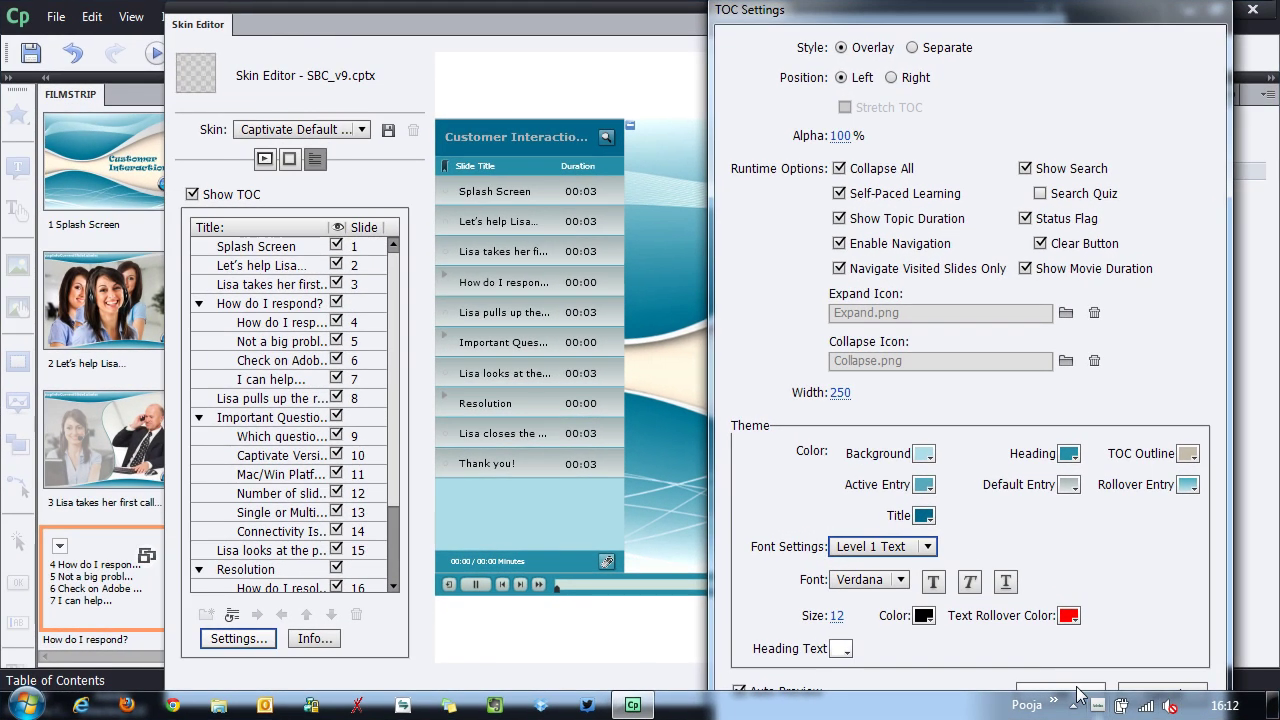
click(1080, 693)
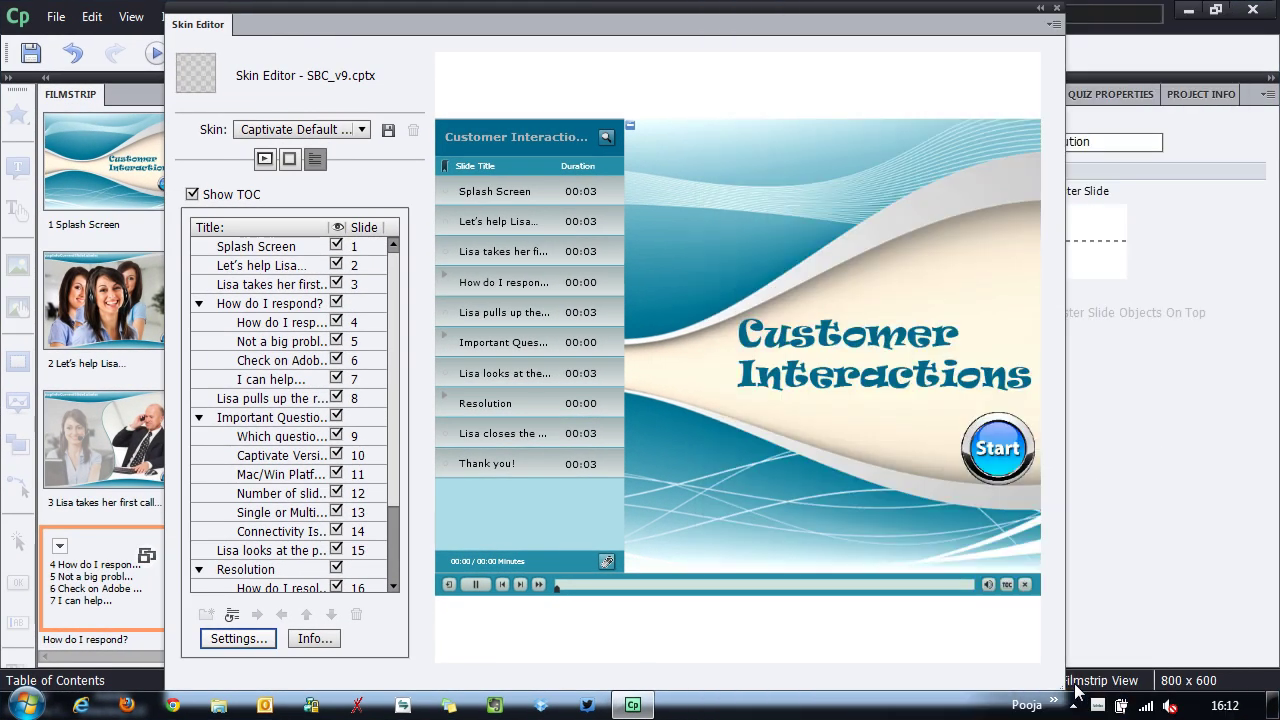
Step: Replace the TOC Info title Customer Interactions with 'Scenario based Course'
click(314, 638)
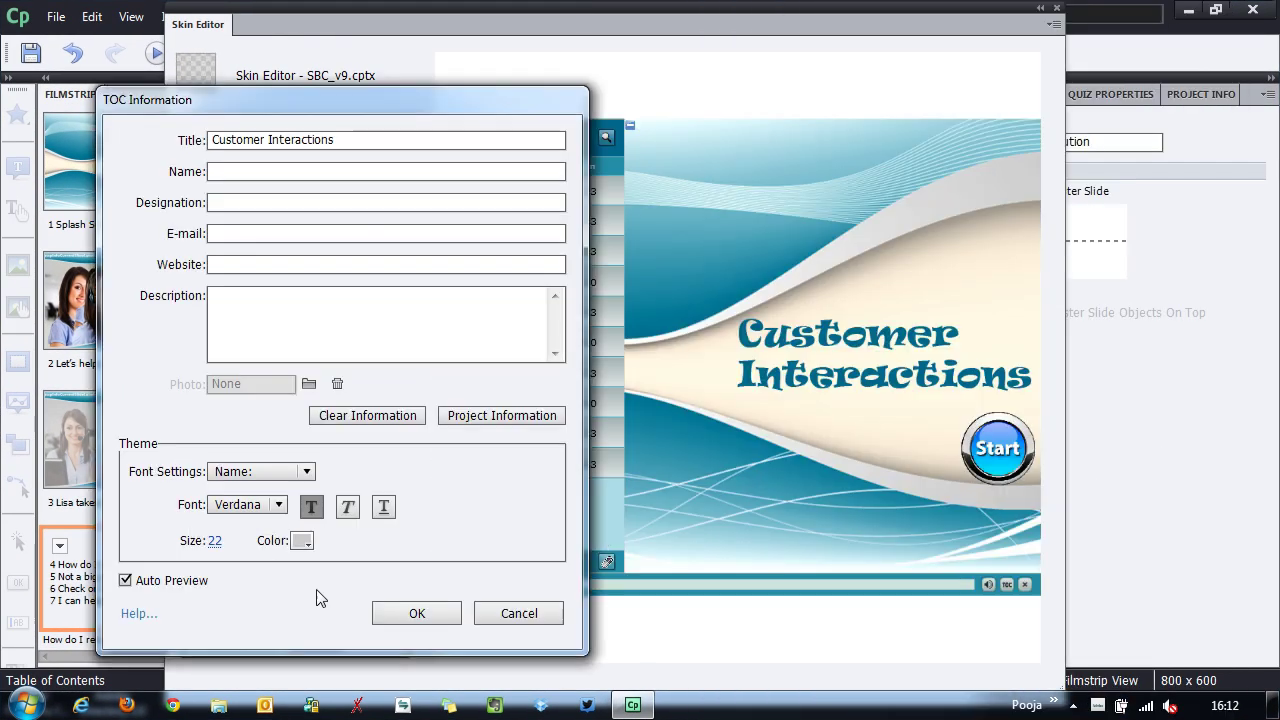
drag(491, 96, 1144, 77)
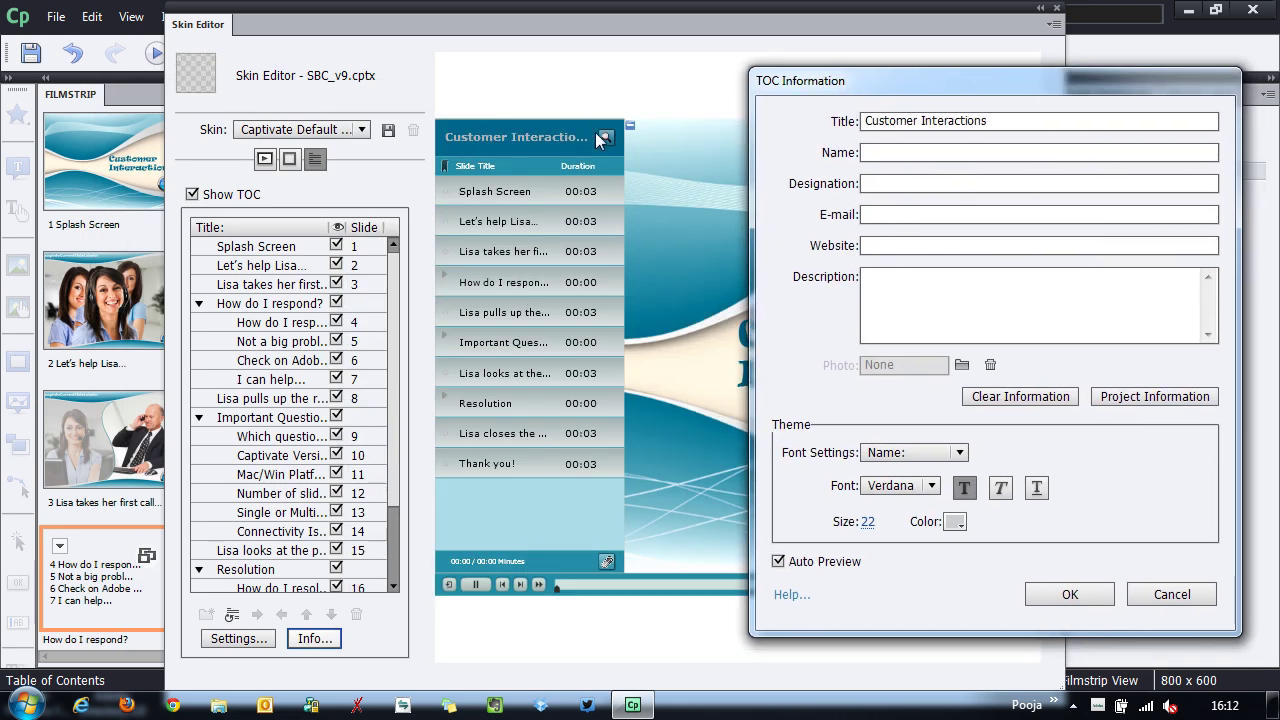
click(1025, 122)
drag(988, 121, 758, 121)
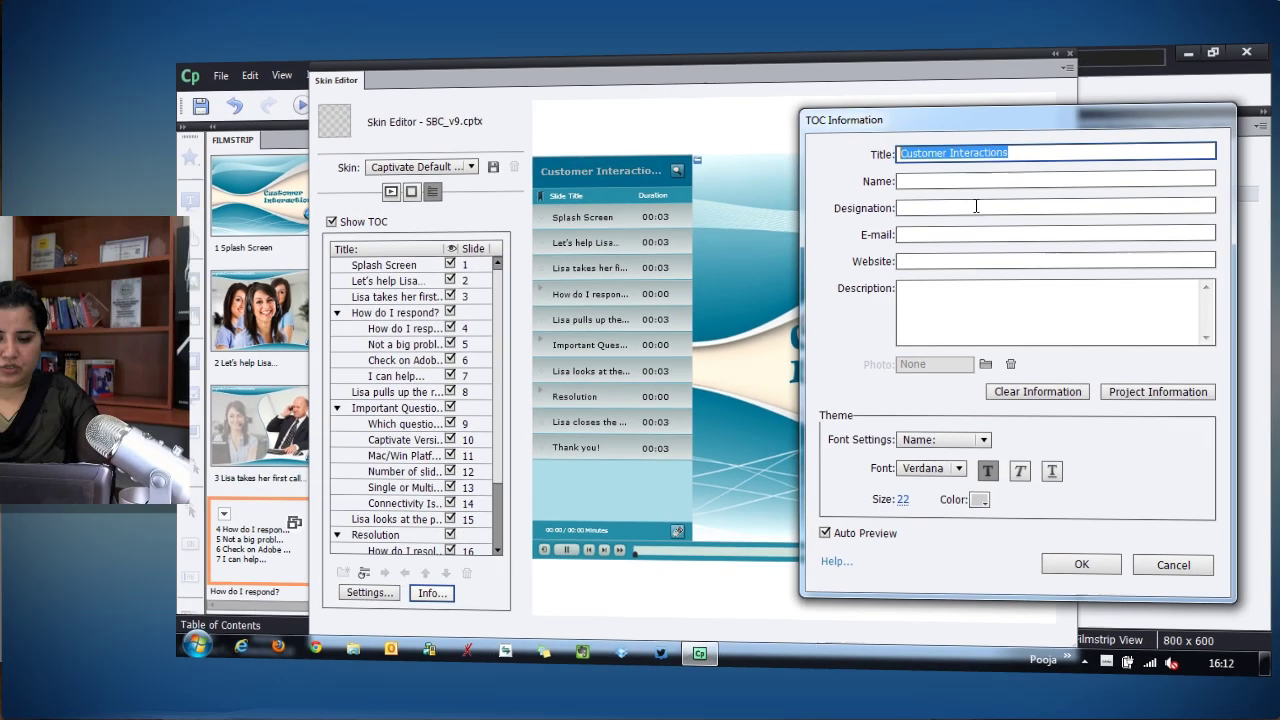
text(Scen)
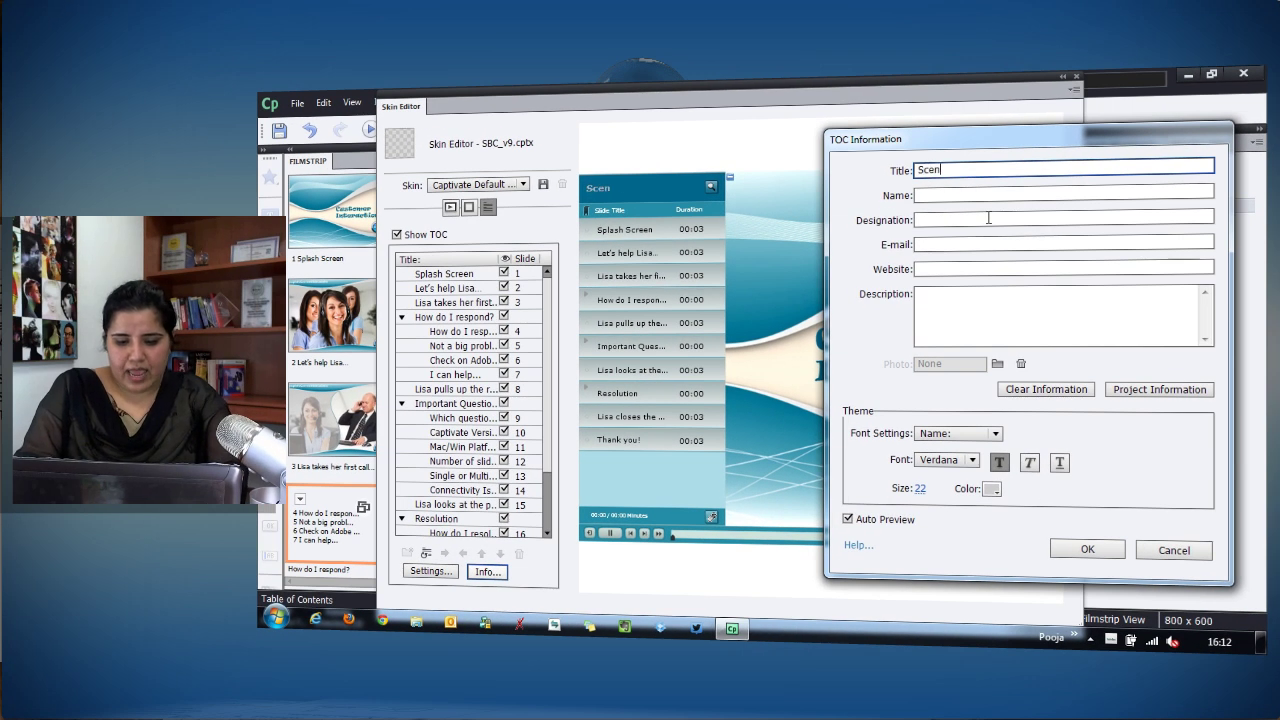
text(ario based)
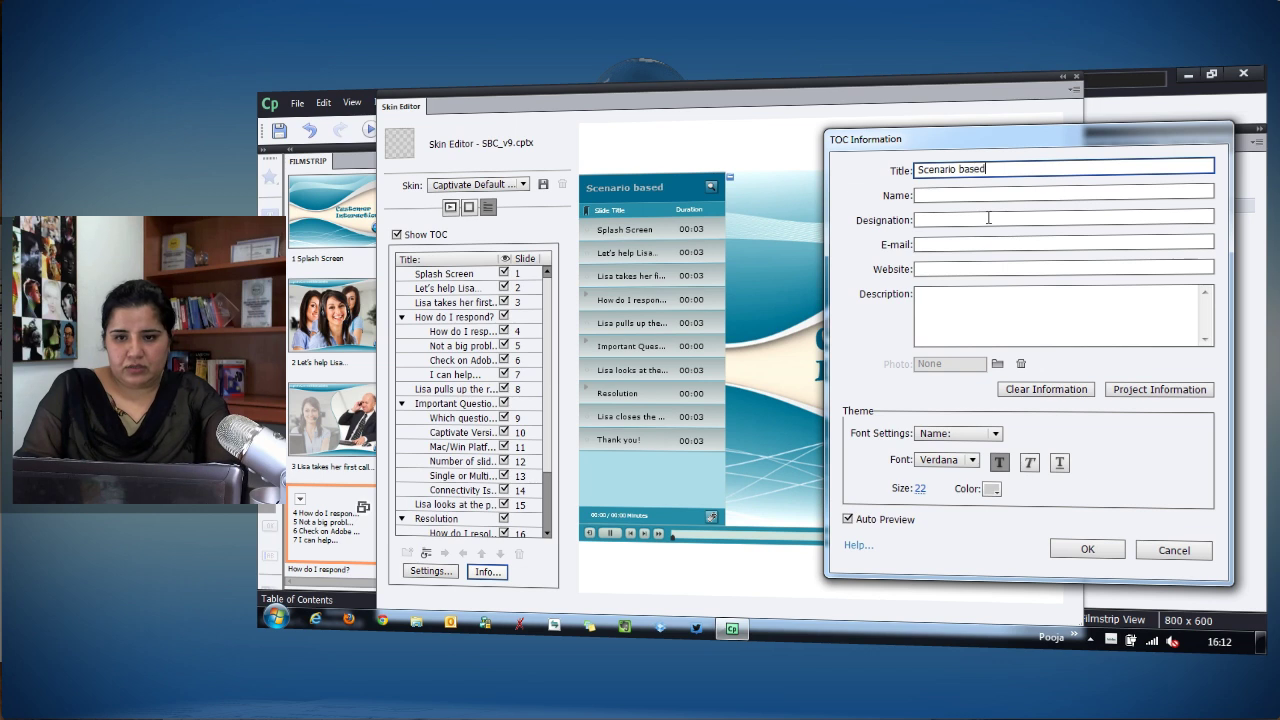
text( Course)
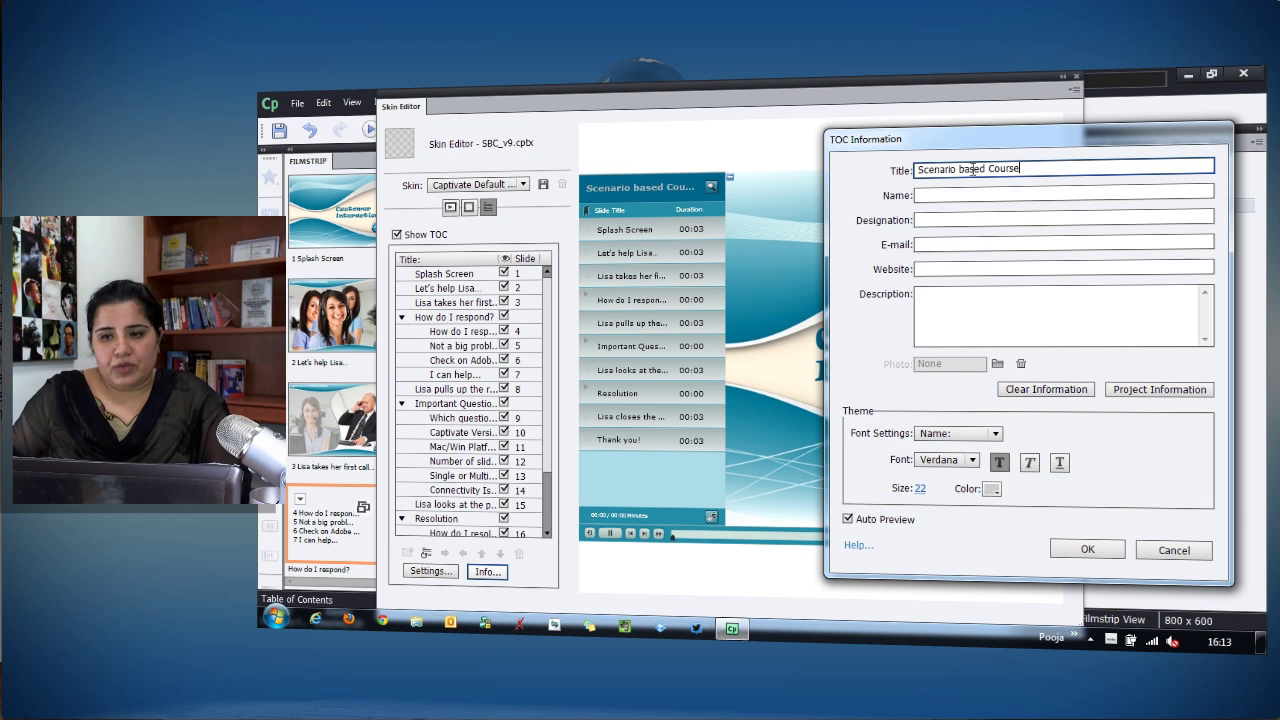
Step: Set the Title font size to 12
click(958, 433)
click(935, 449)
click(867, 523)
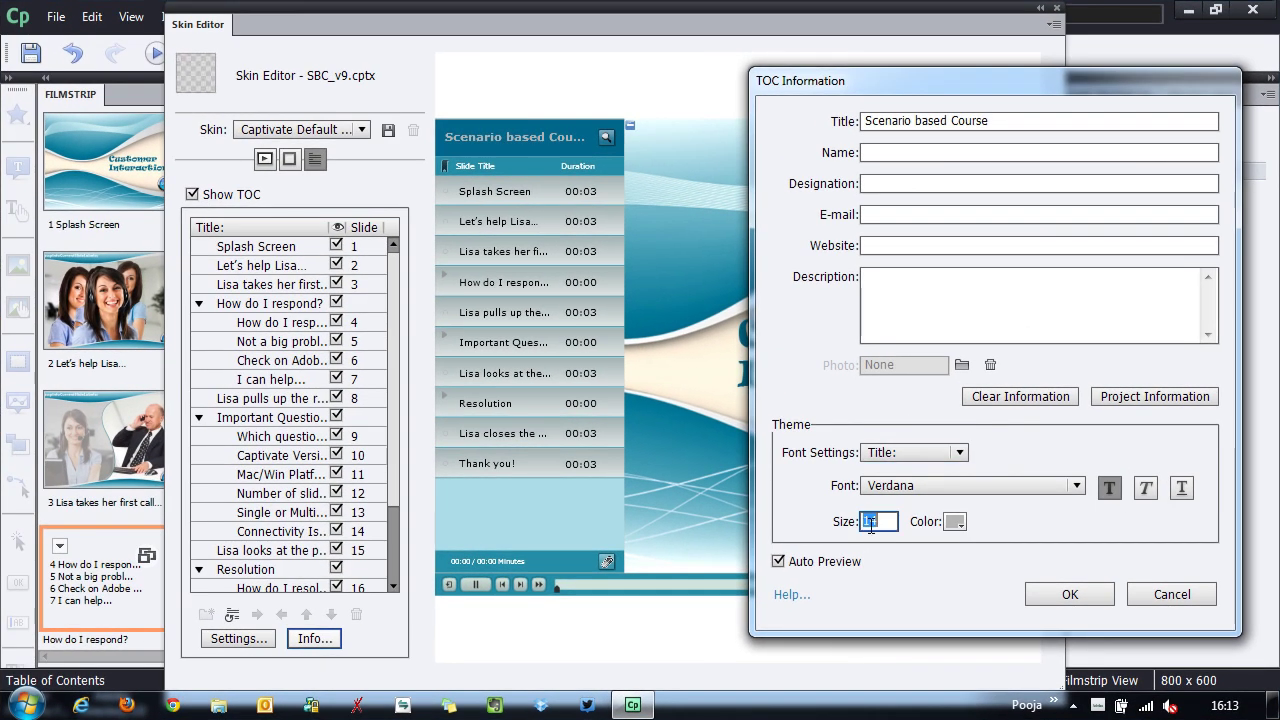
text(12)
key(Return)
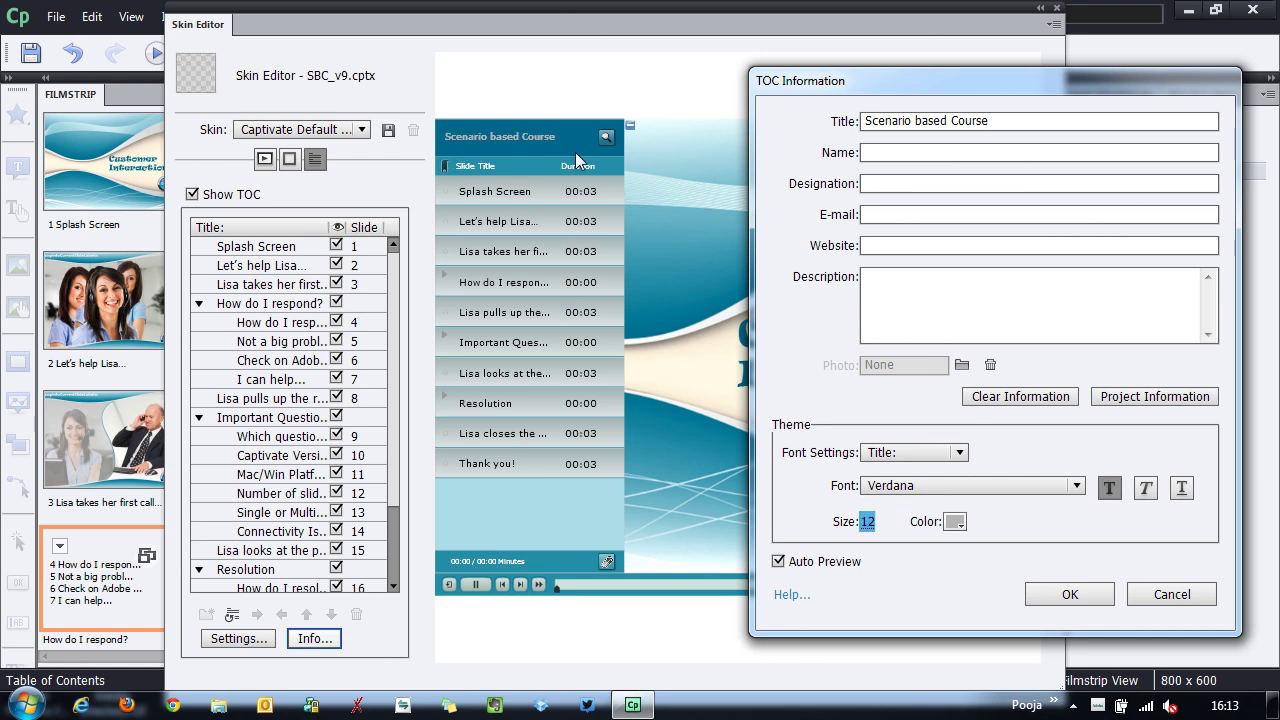
Step: Enter the author's name and colour the Name text teal #01678A sampled from the slide
click(968, 152)
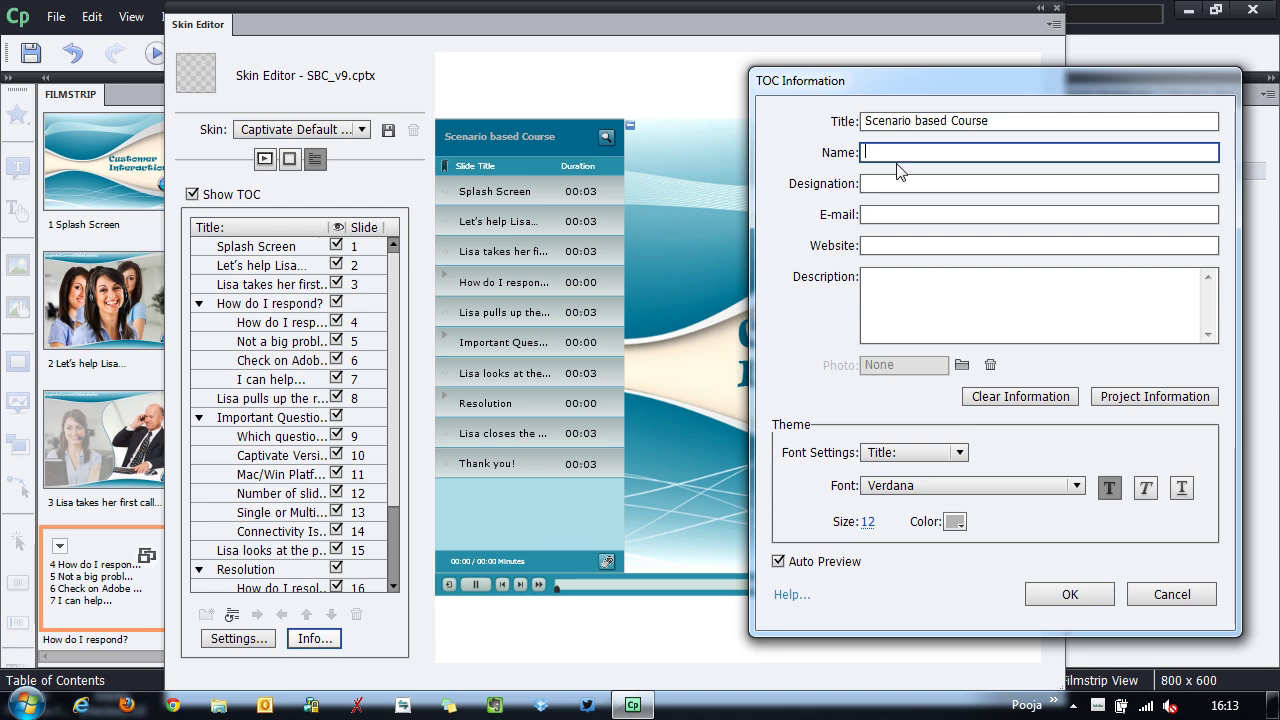
text(Dr)
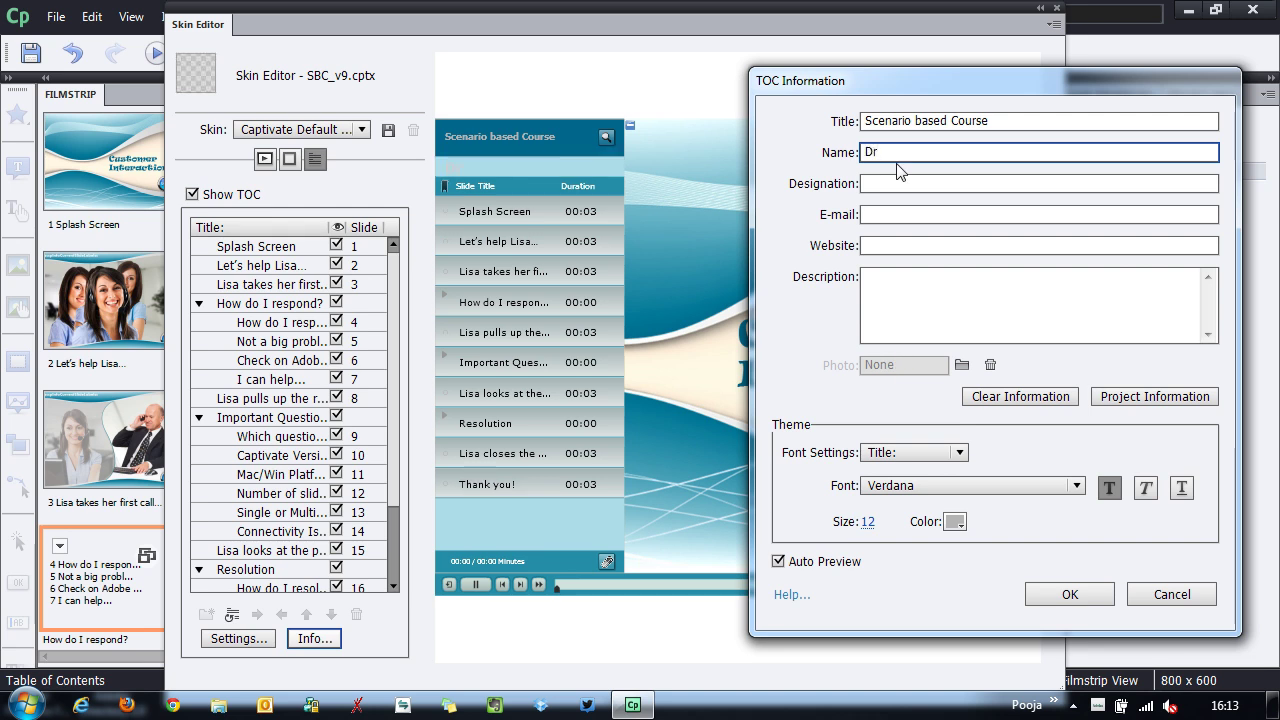
text(. Pooja Jaisingh)
click(920, 456)
click(912, 498)
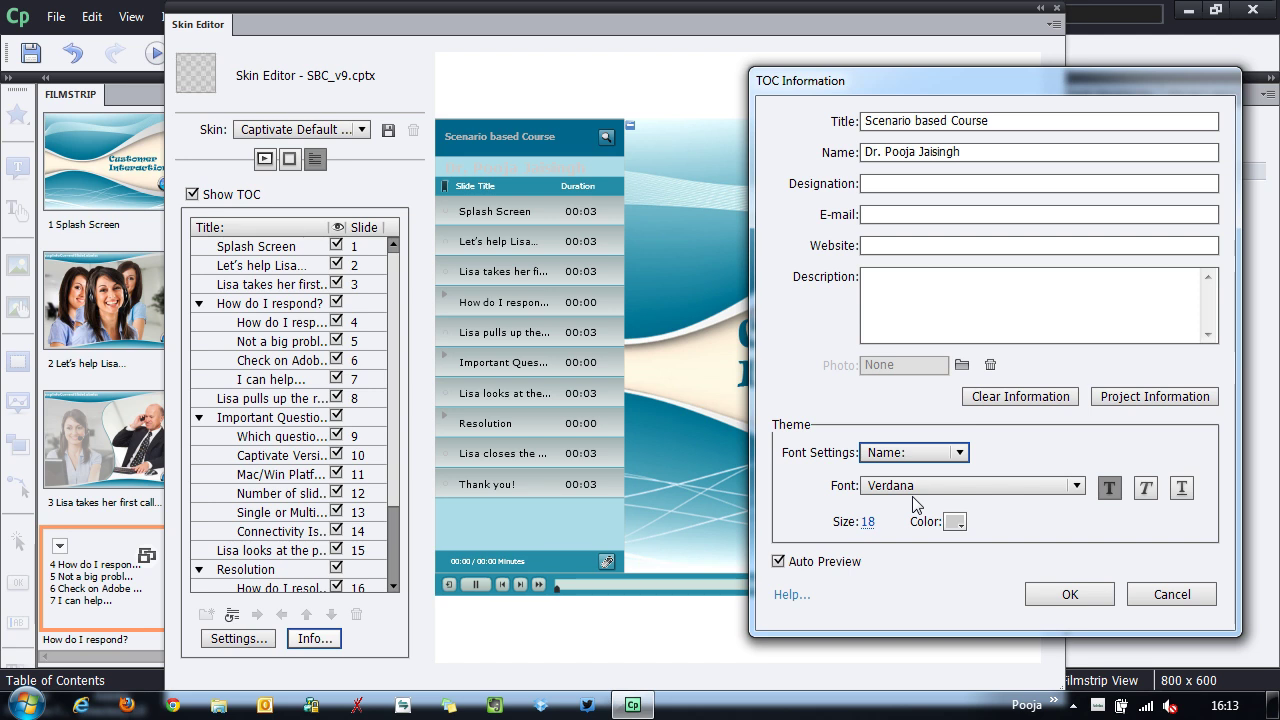
click(955, 521)
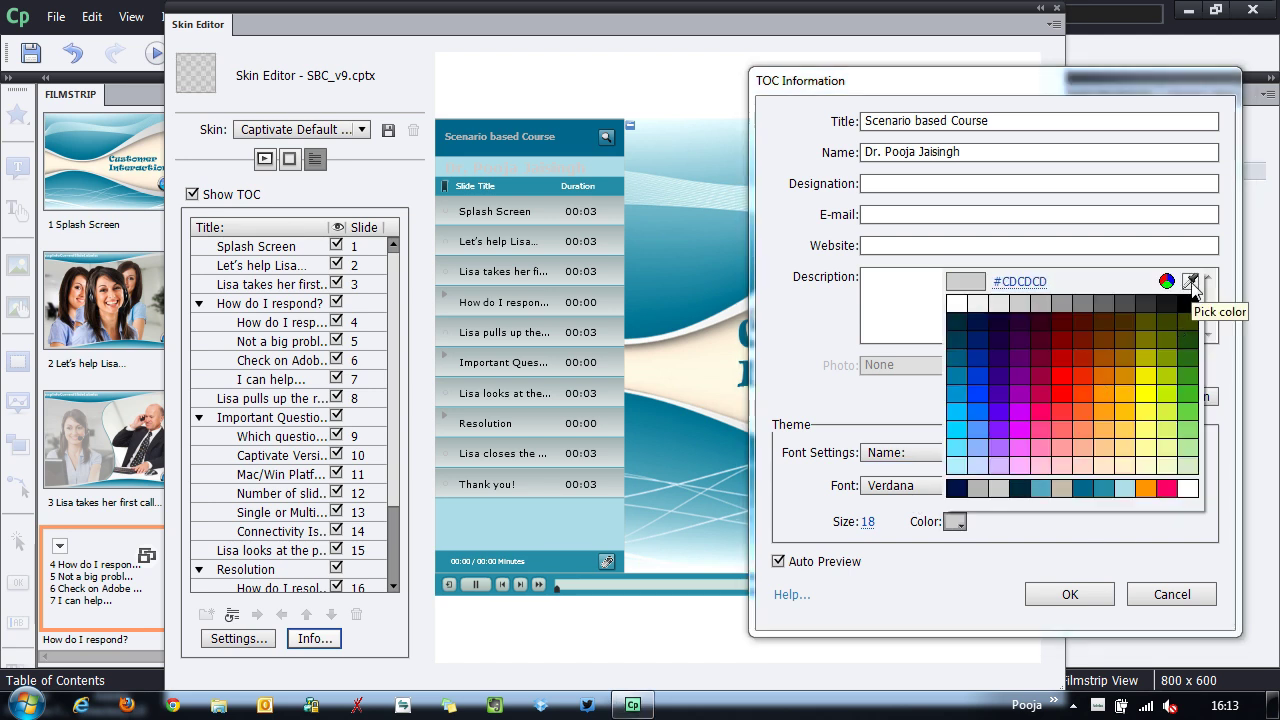
click(1191, 283)
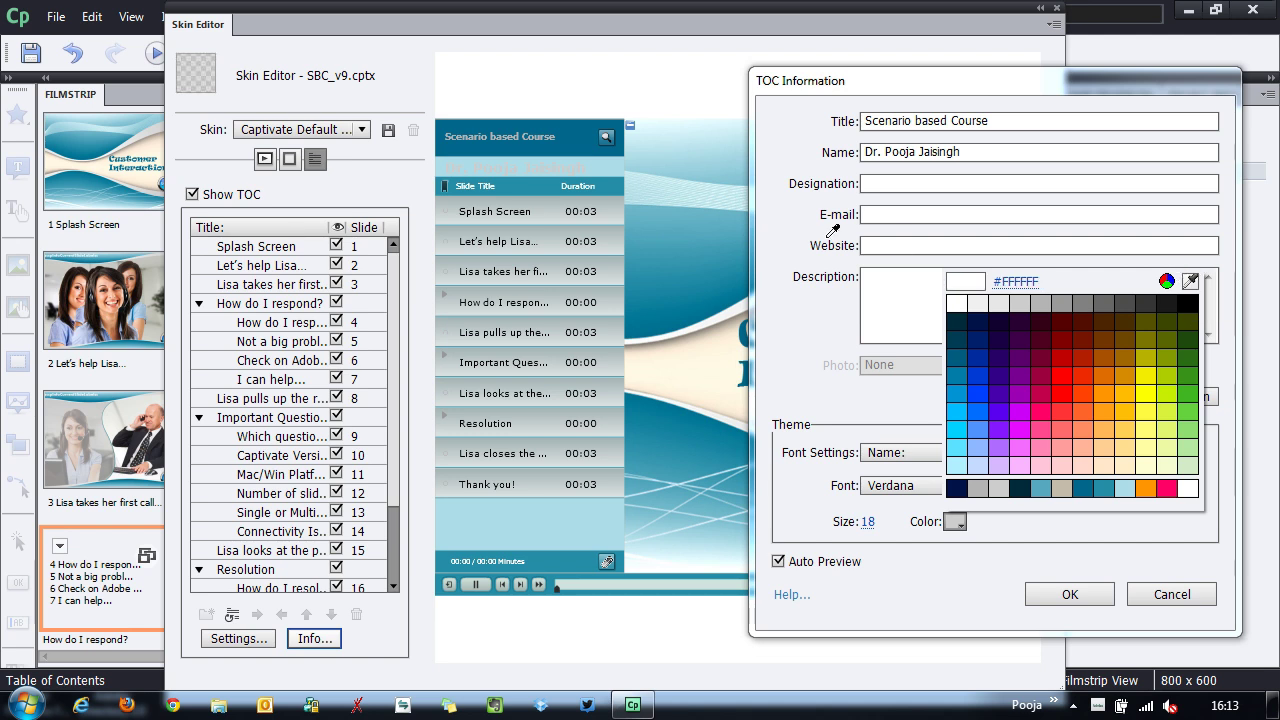
click(552, 127)
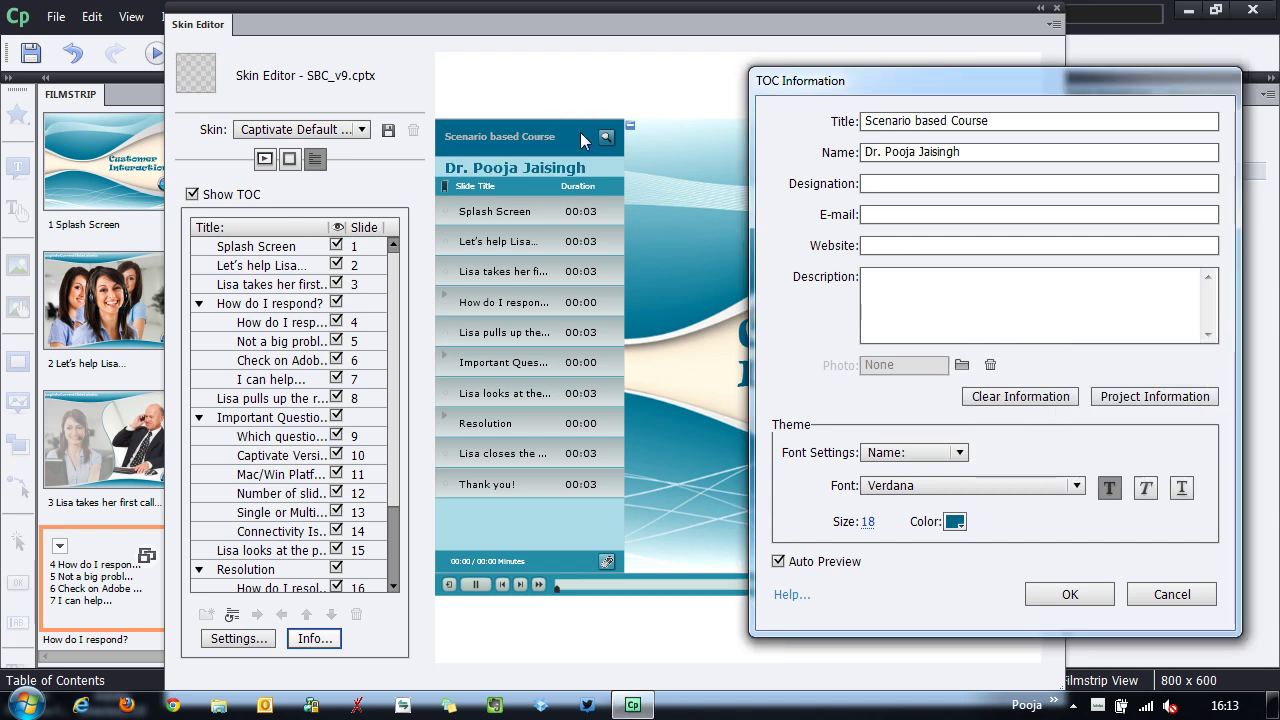
Step: Set the Name font size to 11
click(868, 522)
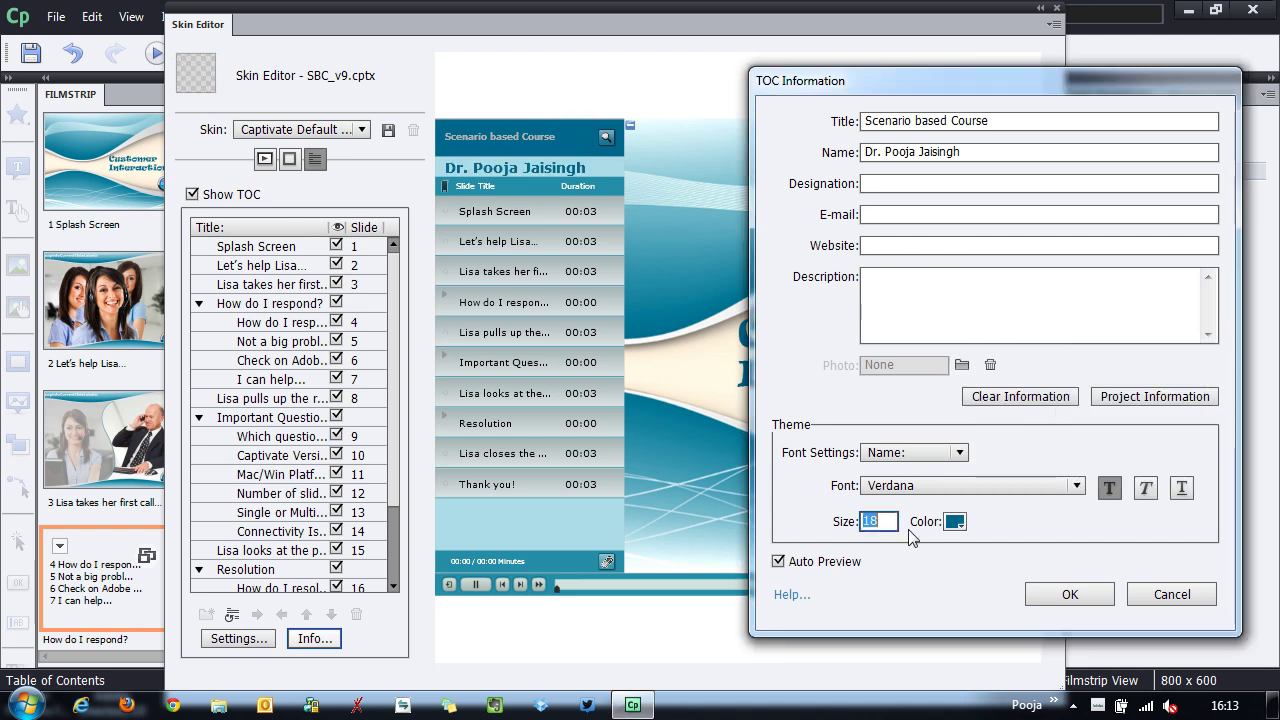
text(12)
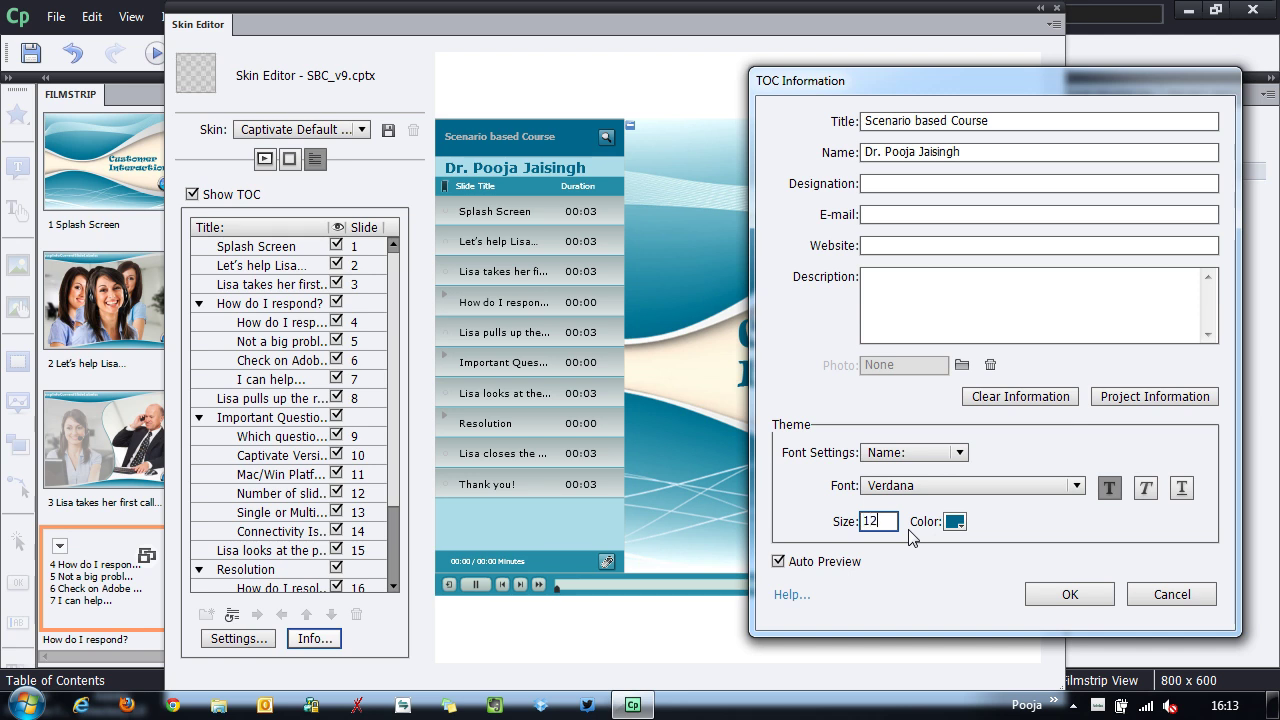
key(Return)
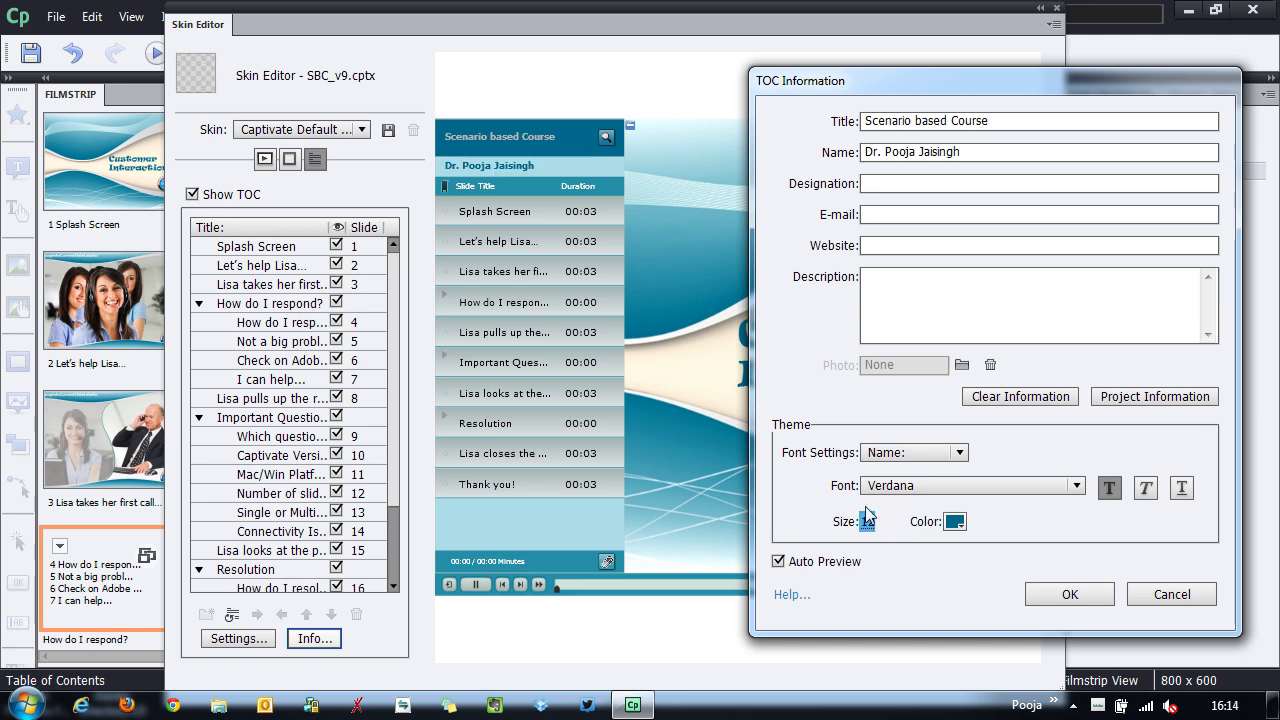
click(877, 521)
text(11)
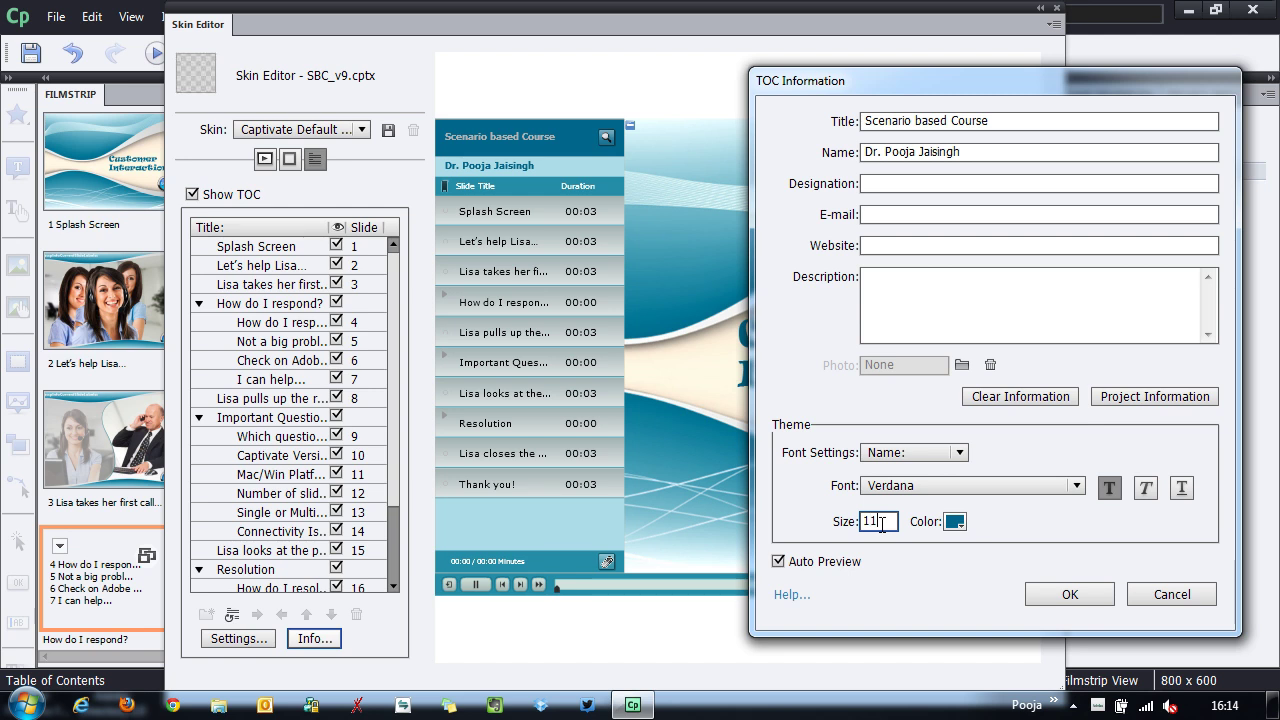
key(Return)
click(938, 183)
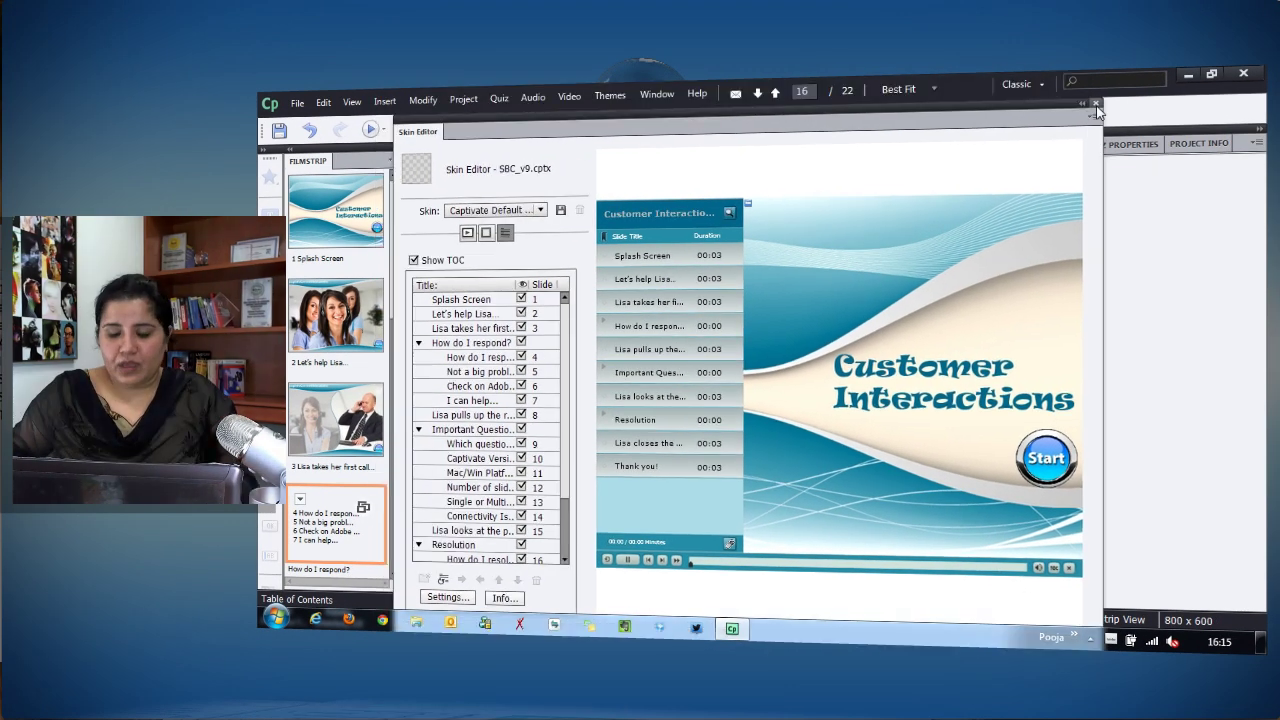
Step: Close the Skin Editor and start saving the theme as 'SBC_v9 Theme' via Save Theme As
click(1096, 106)
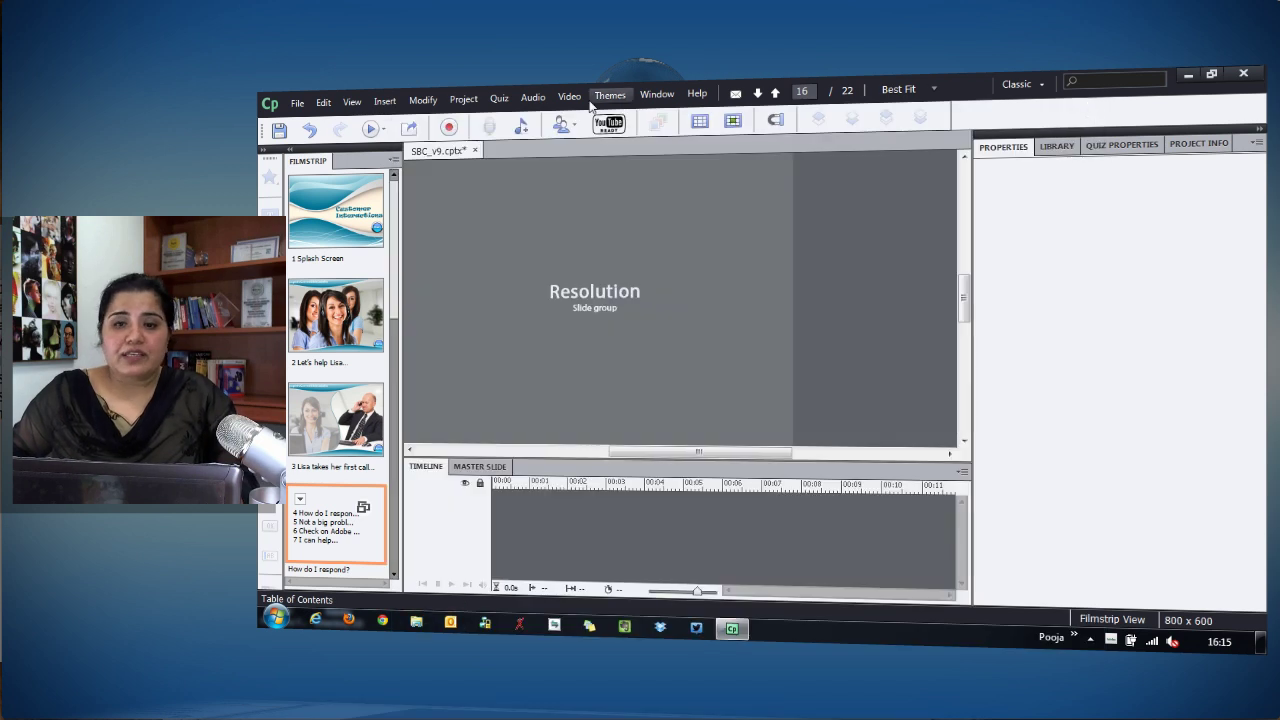
click(611, 97)
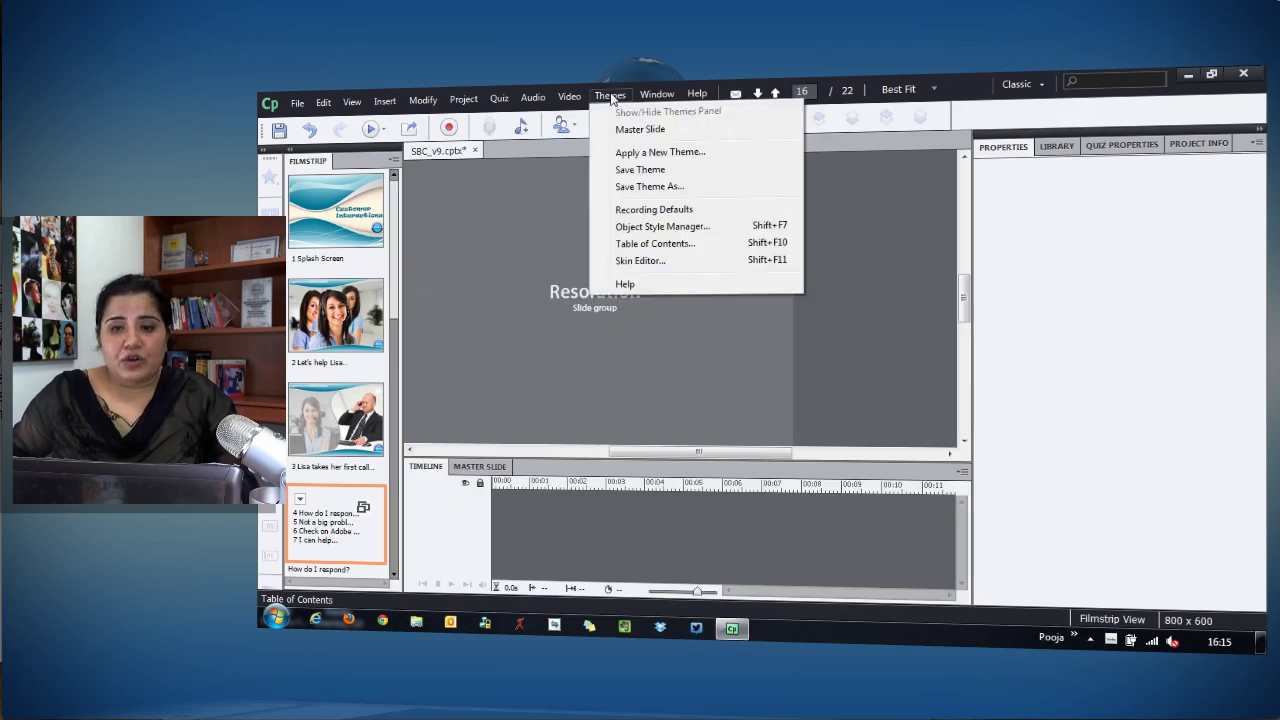
click(647, 187)
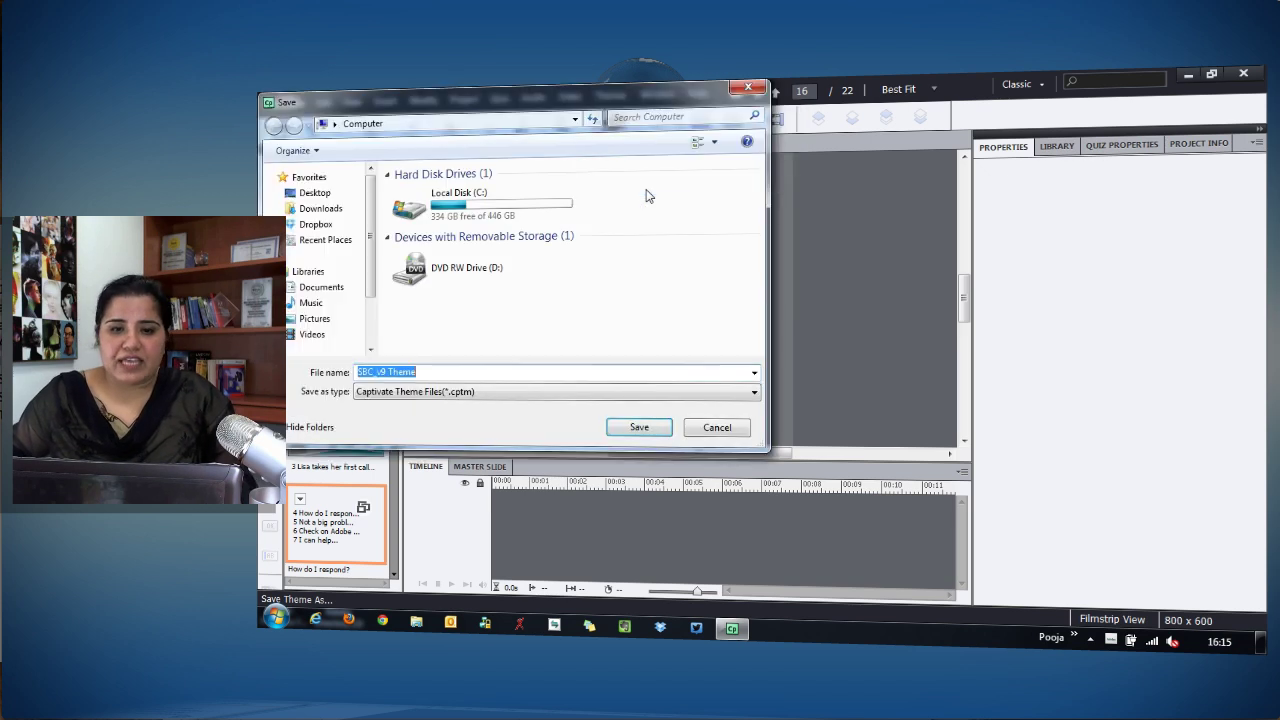